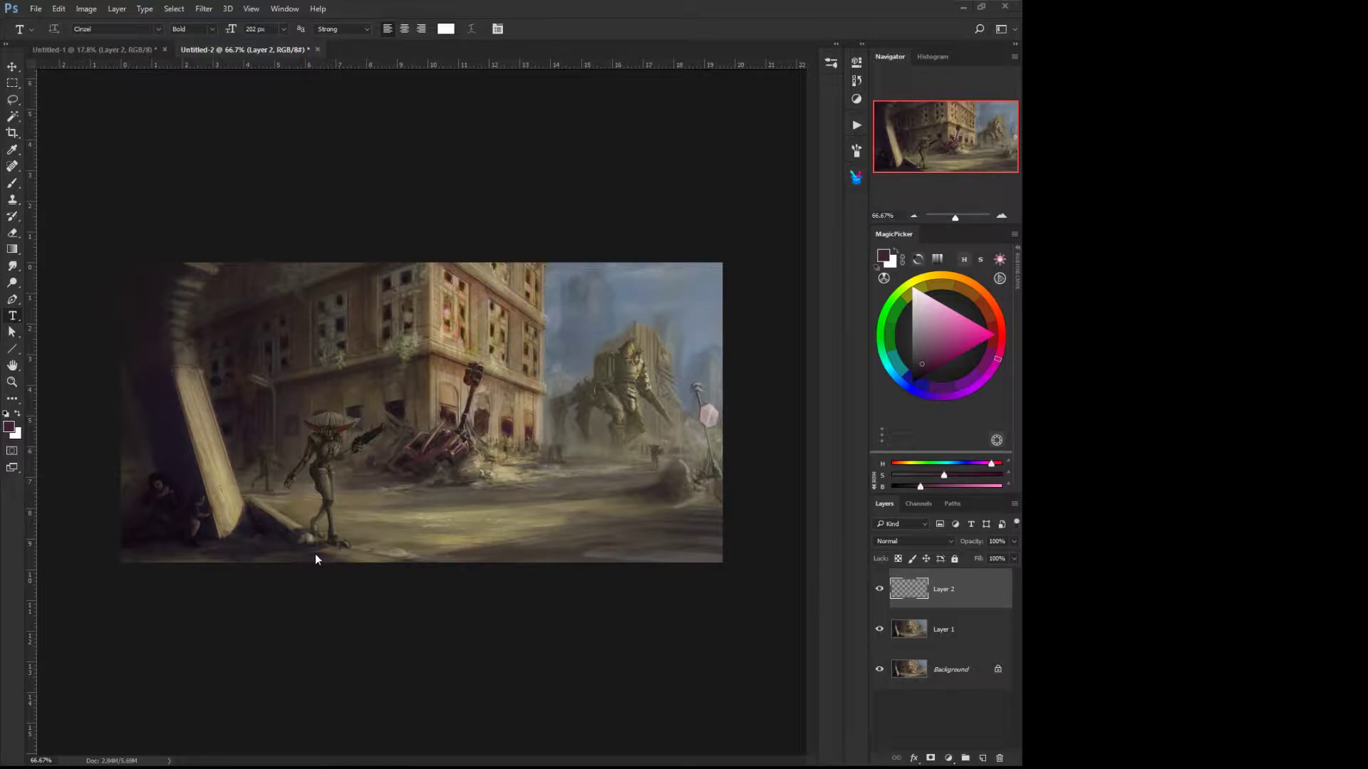
Step: With a pure red brush on Layer 2, circle the figures hiding in the shadow and outline the building's sunlit face
click(994, 335)
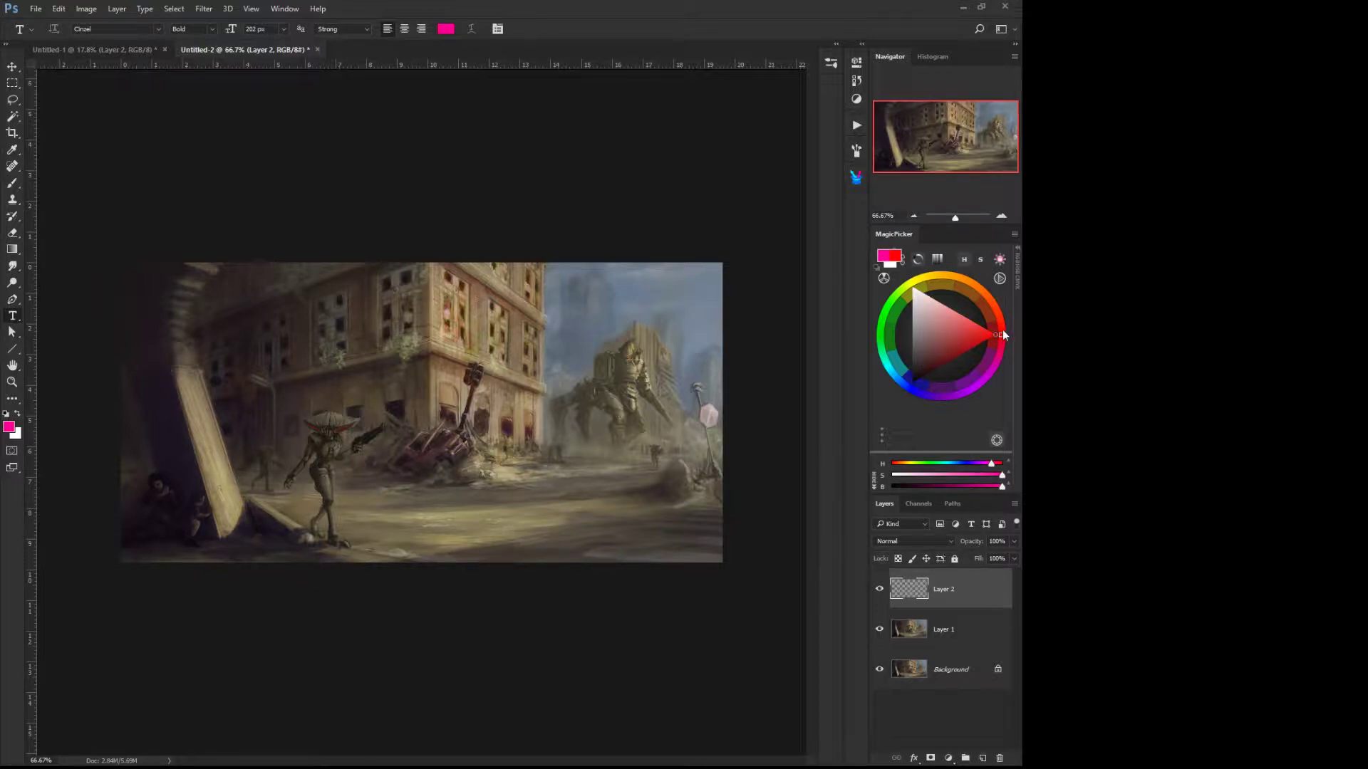
click(1002, 335)
click(296, 460)
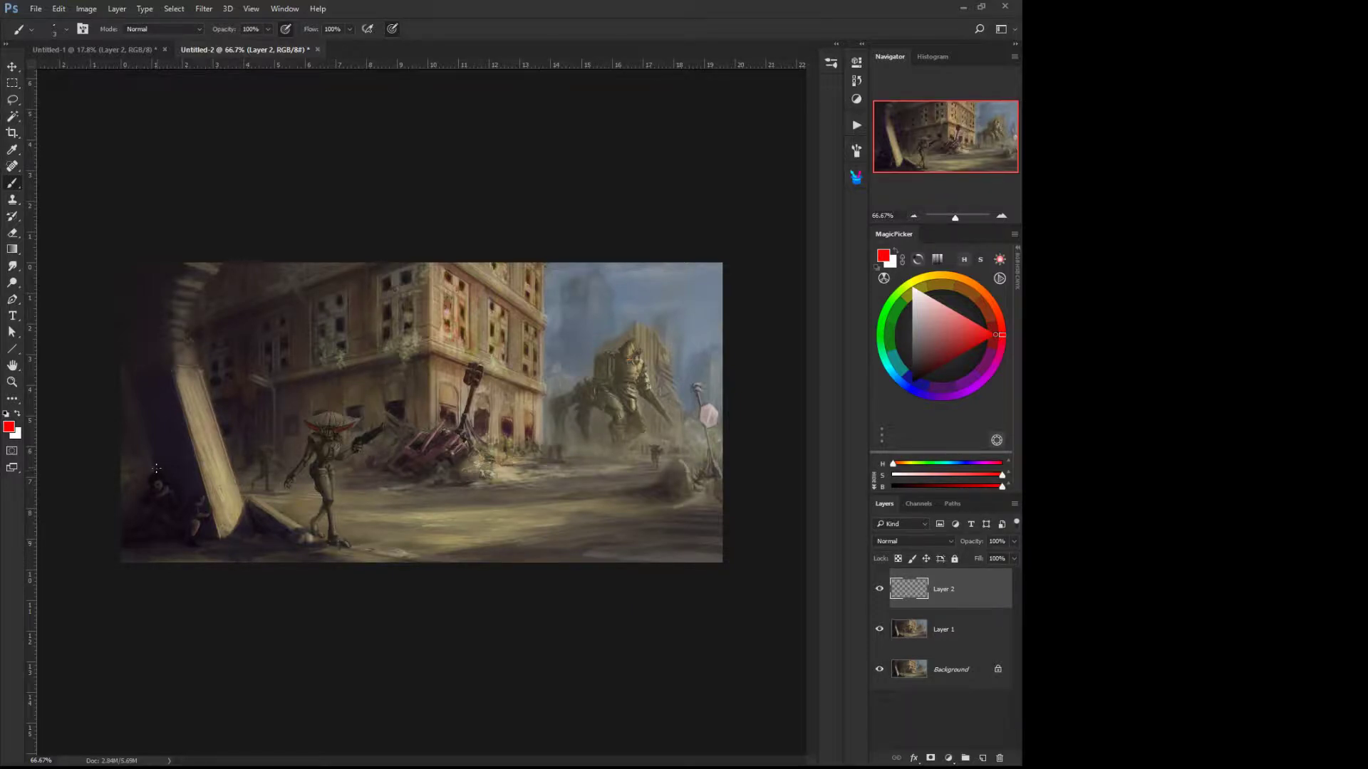
mouse_move(175, 467)
mouse_down()
mouse_move(206, 523)
mouse_move(147, 528)
mouse_up()
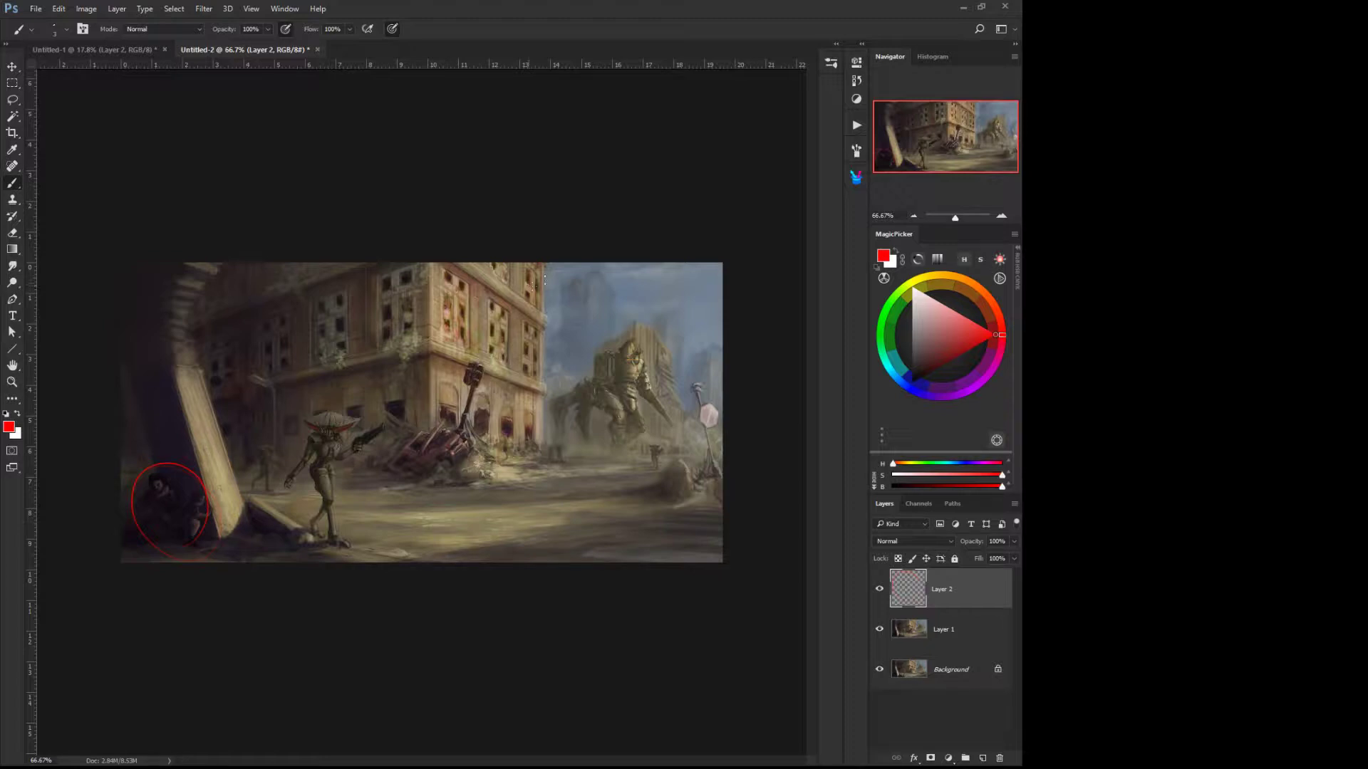
drag(539, 268, 536, 456)
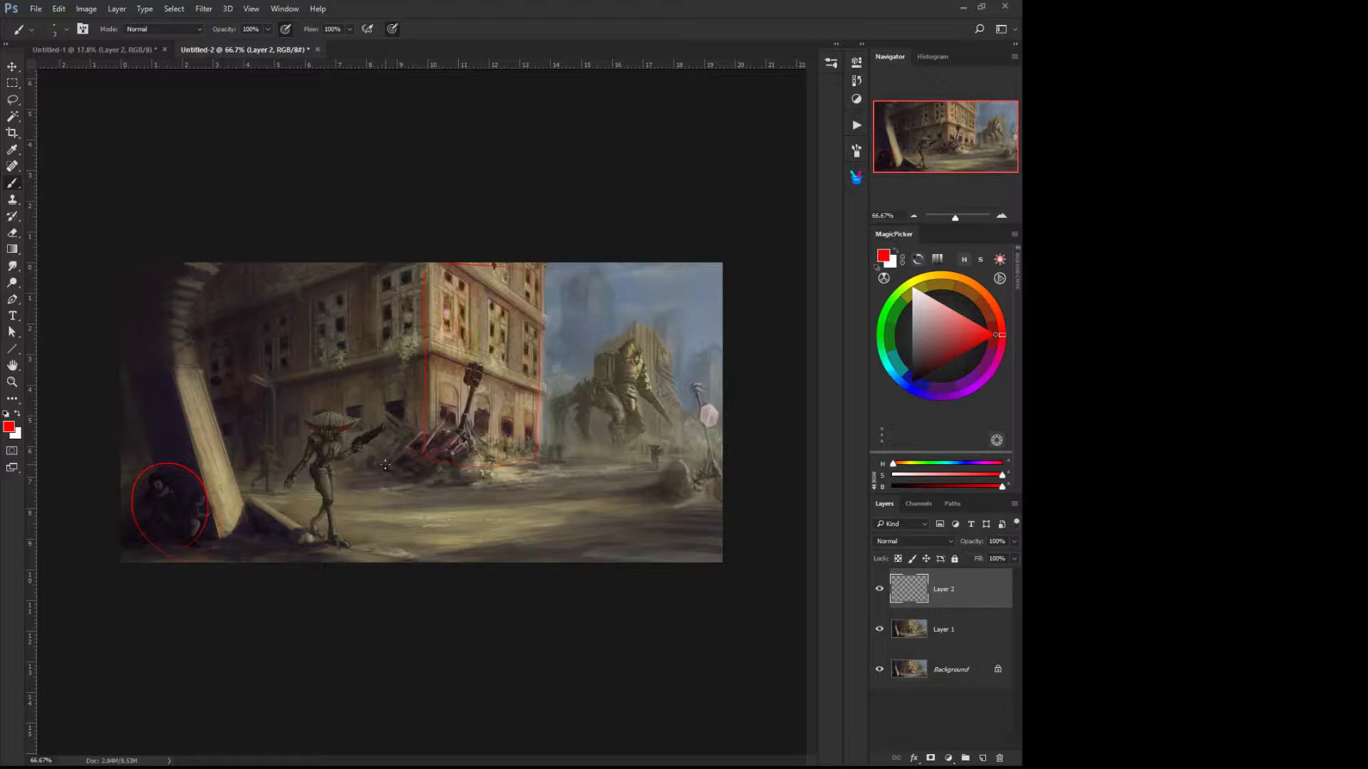
Step: Hide Layer 2, lasso the distant giant on Layer 1 and cut it to a new layer
click(879, 589)
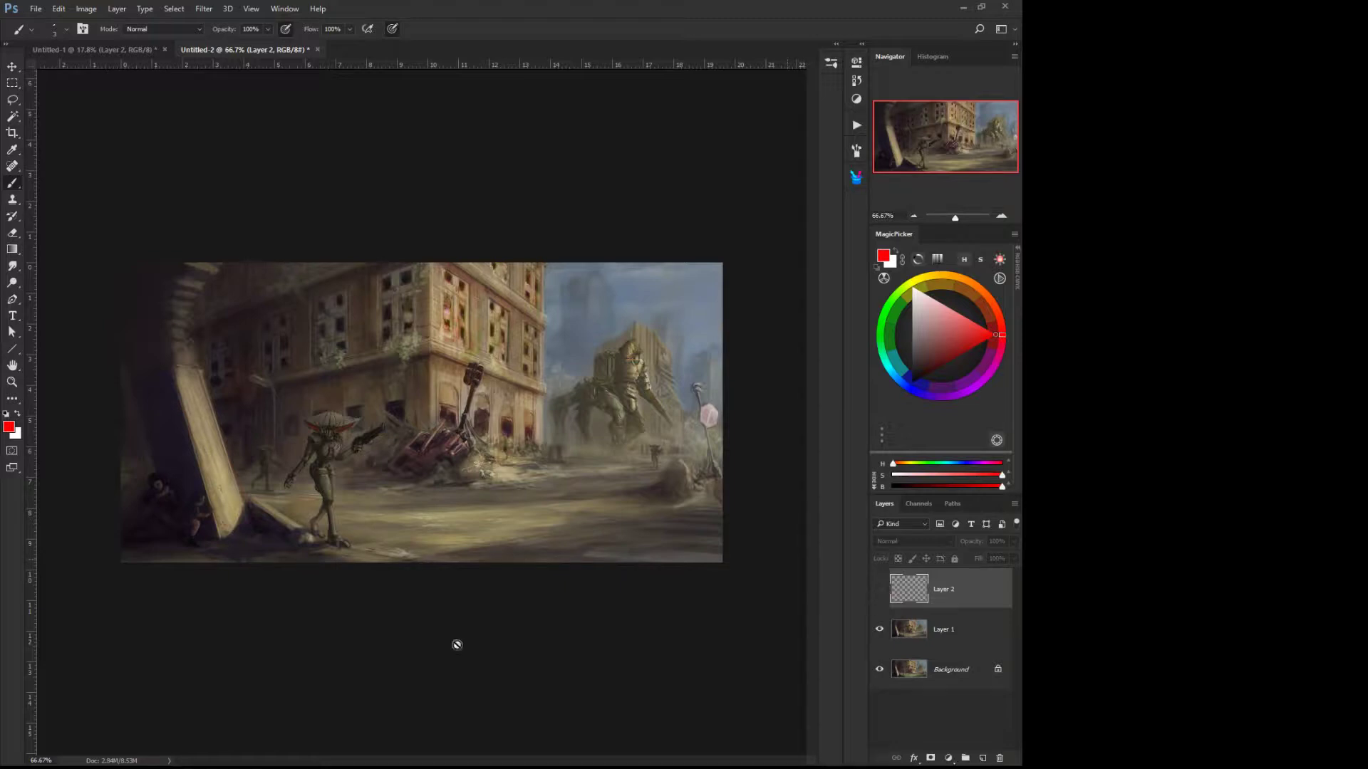
click(910, 632)
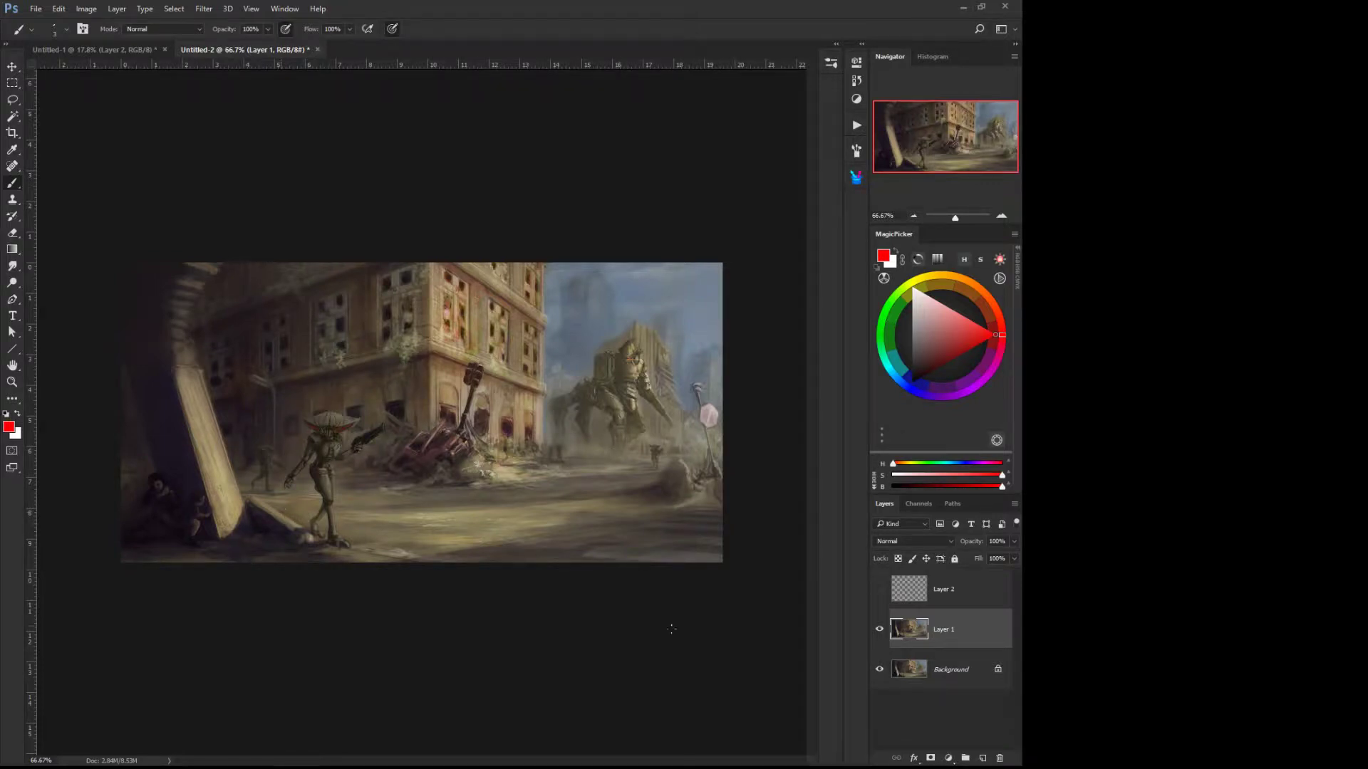
click(13, 100)
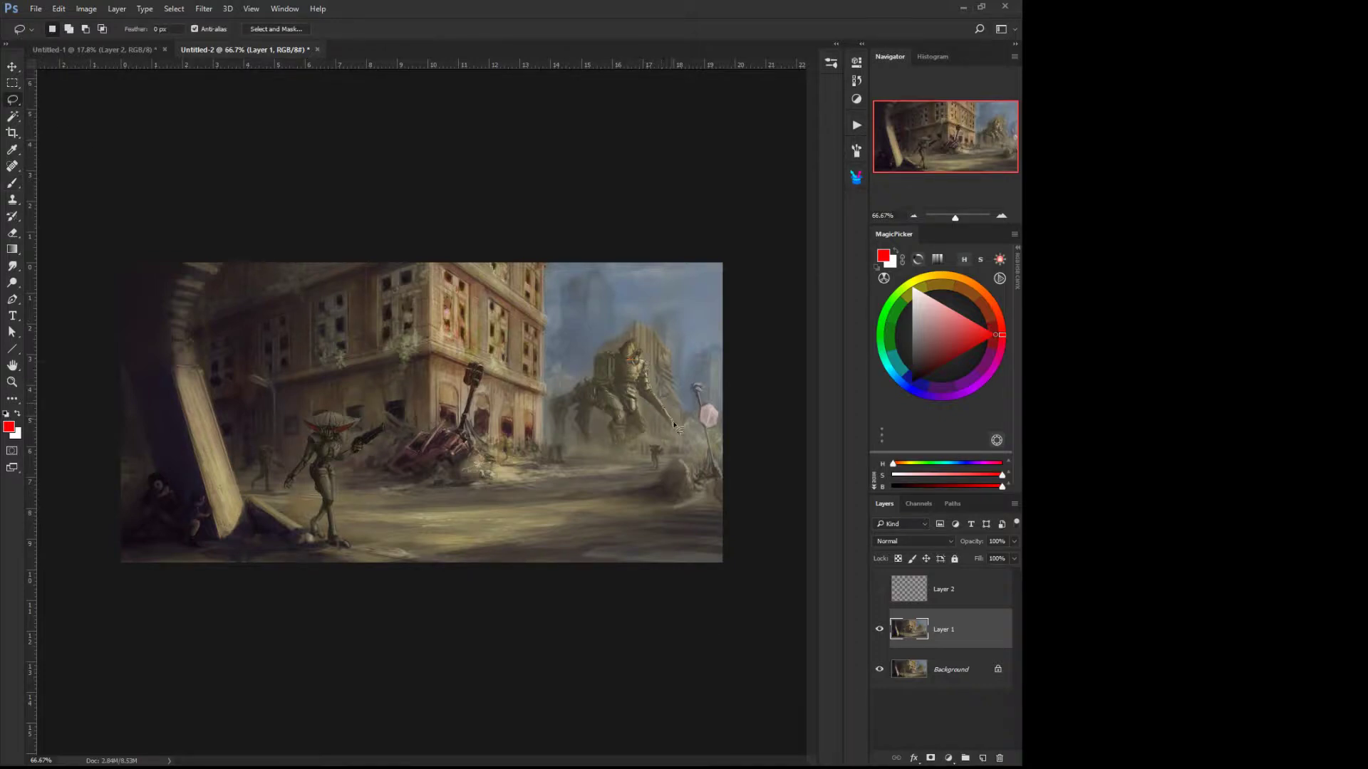
mouse_move(661, 413)
mouse_down()
mouse_move(639, 391)
mouse_move(633, 463)
mouse_move(607, 460)
mouse_move(611, 421)
mouse_move(594, 407)
mouse_move(605, 457)
mouse_move(585, 458)
mouse_move(573, 405)
mouse_move(565, 460)
mouse_move(551, 450)
mouse_move(549, 402)
mouse_move(591, 380)
mouse_move(595, 357)
mouse_move(650, 365)
mouse_up()
right_click(595, 407)
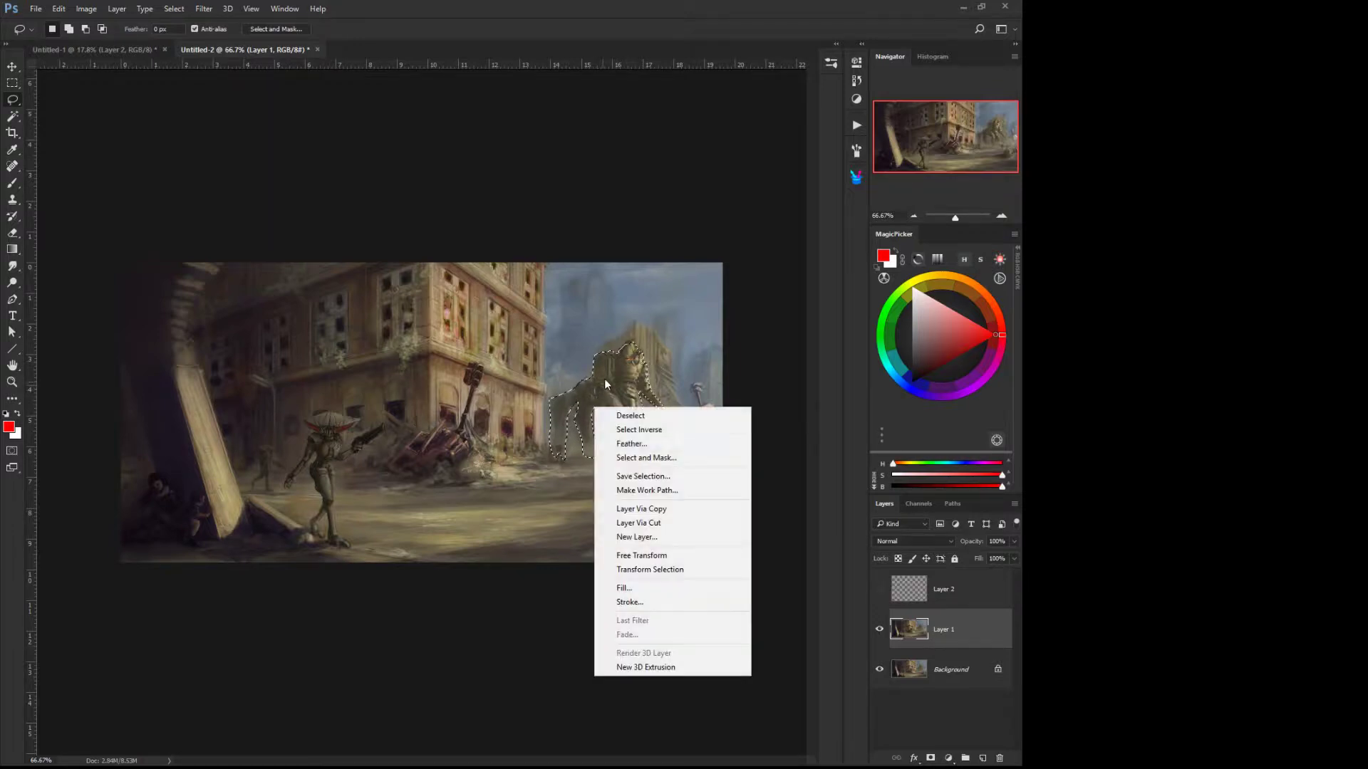
click(634, 522)
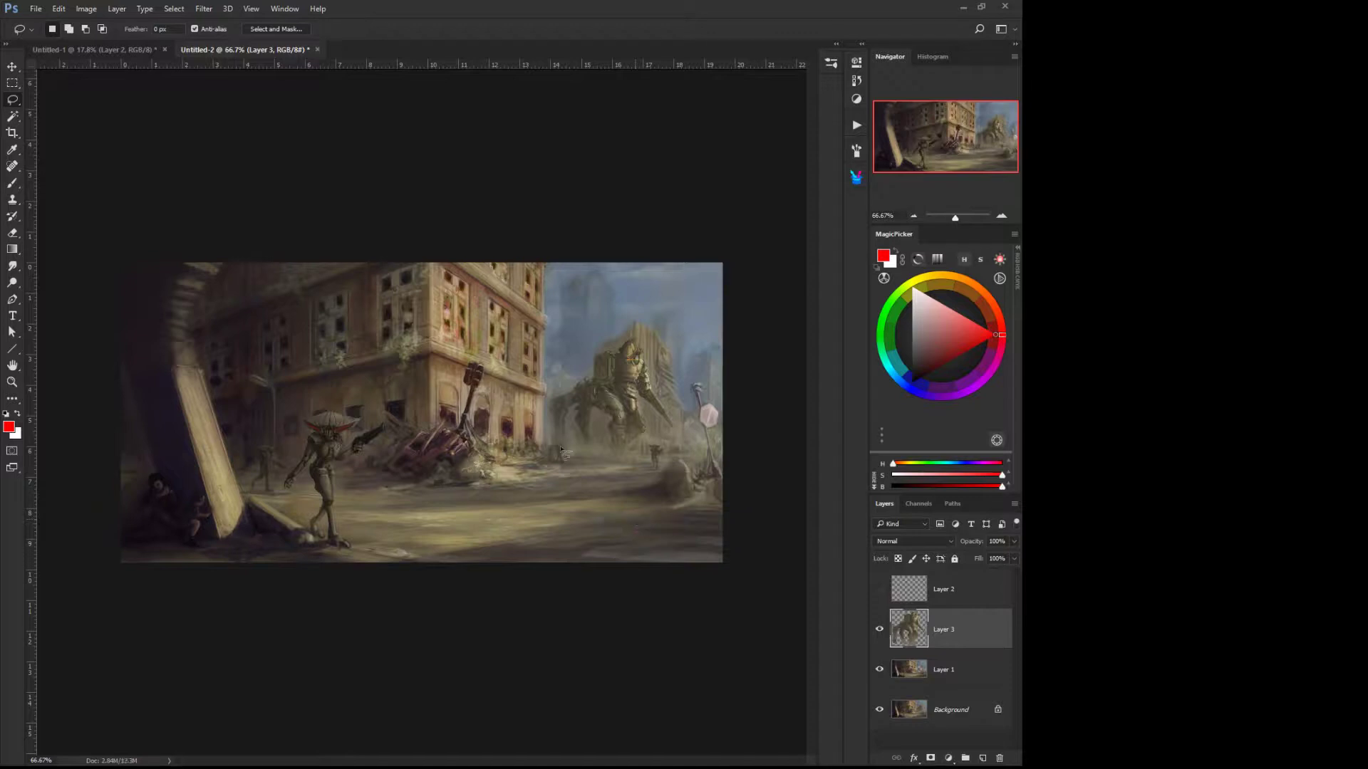
Step: Scale the cut-out giant up to about 164% and position it beside the building so it stands above the street
middle_click(577, 438)
click(524, 399)
click(536, 330)
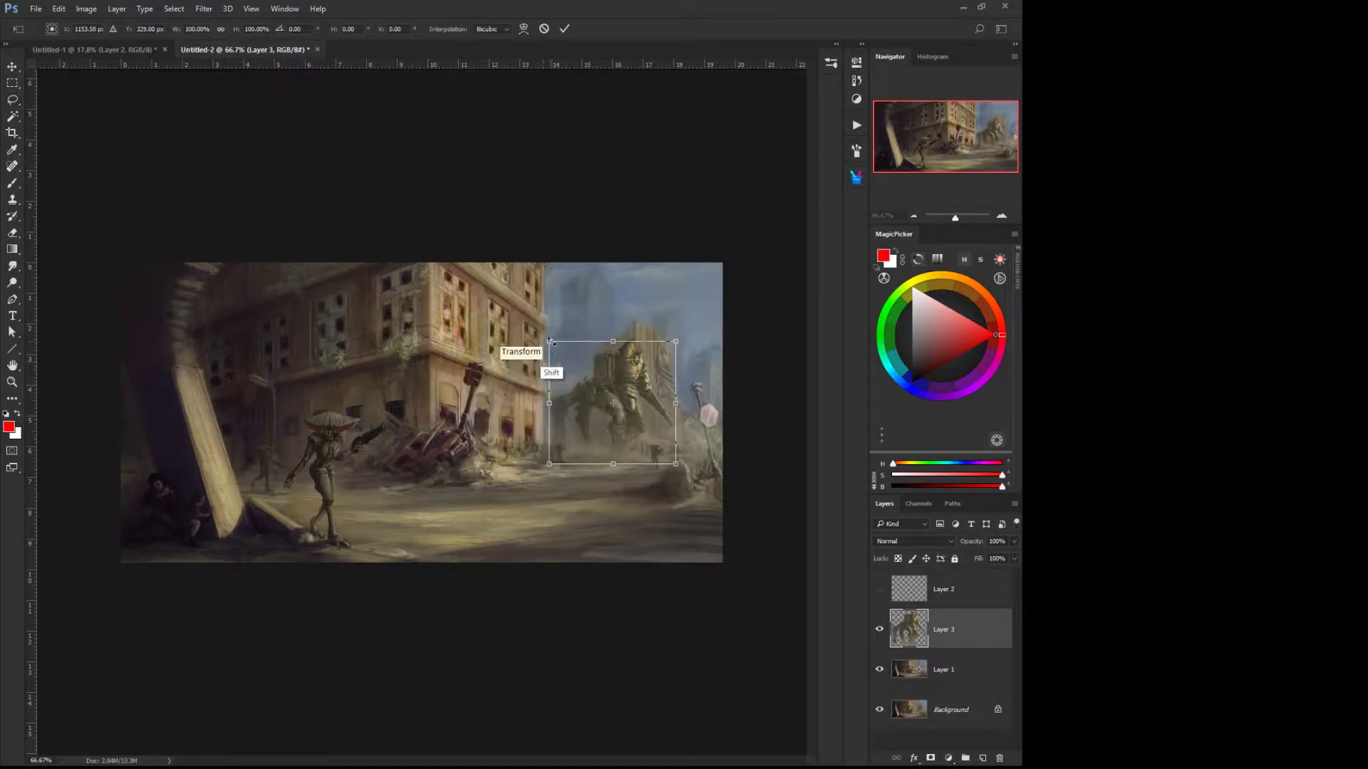
drag(550, 341, 599, 368)
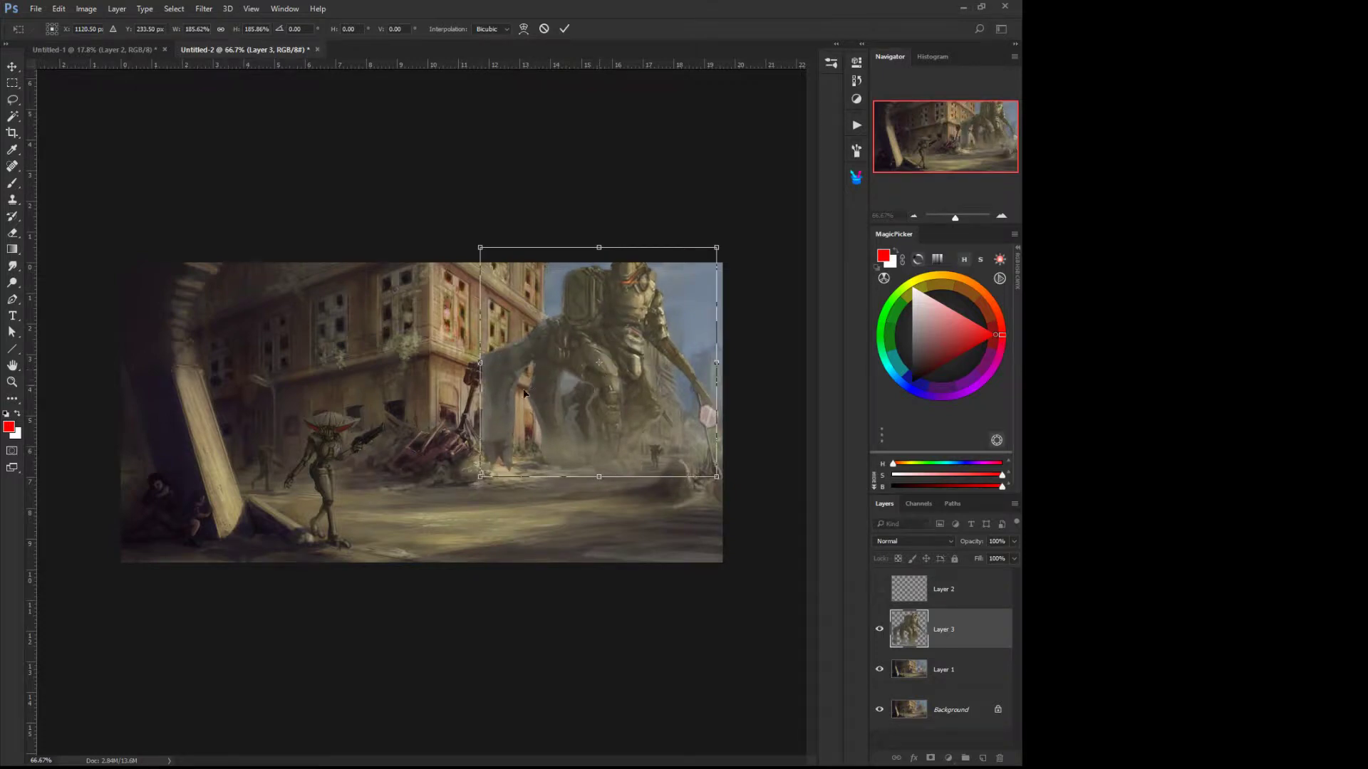
drag(480, 248, 503, 263)
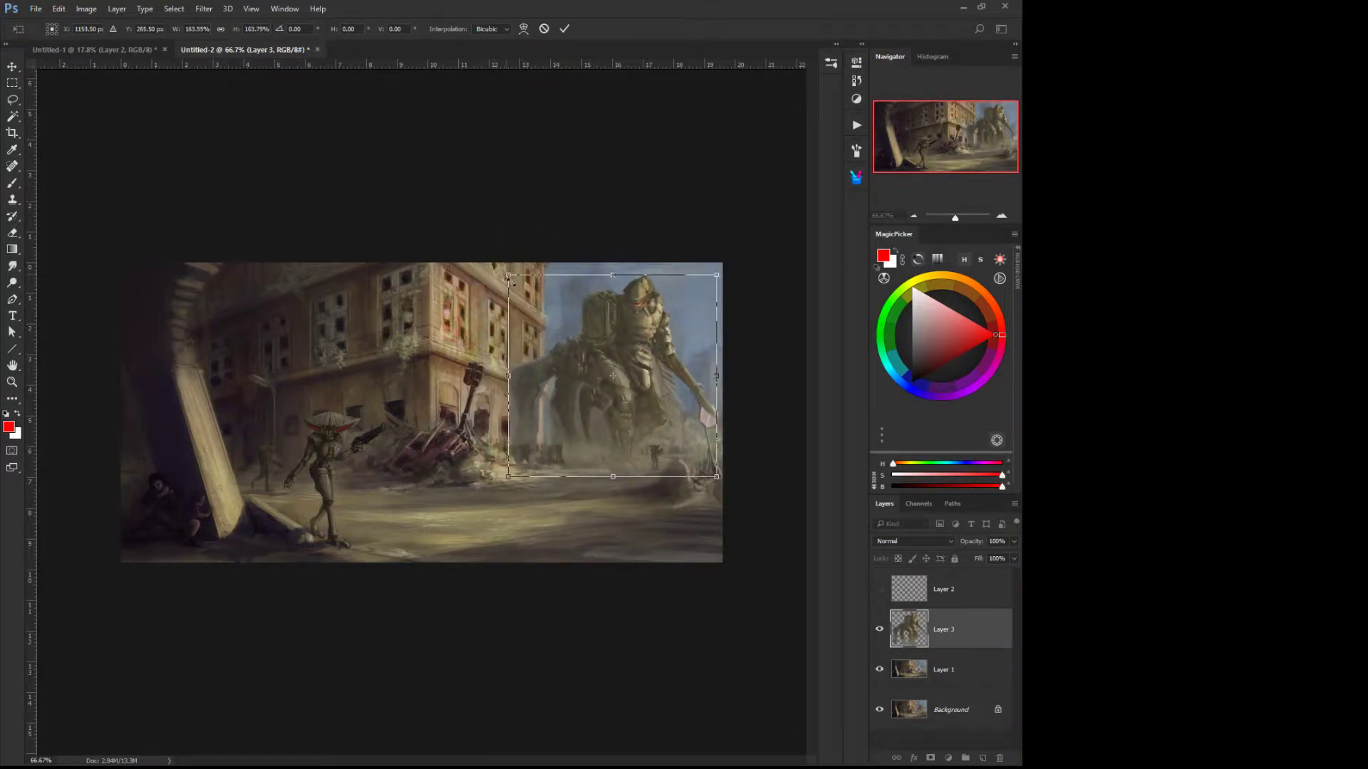
drag(553, 387, 556, 399)
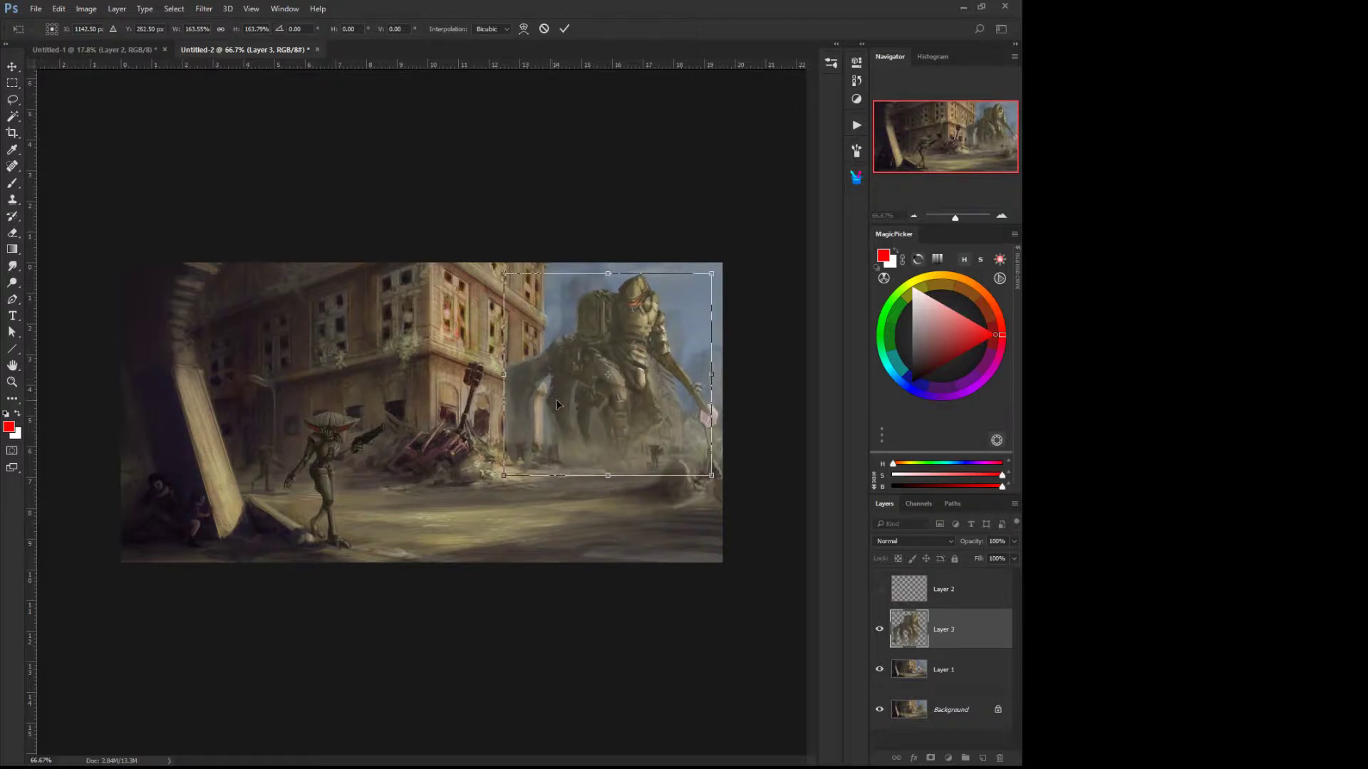
key(Return)
key(l)
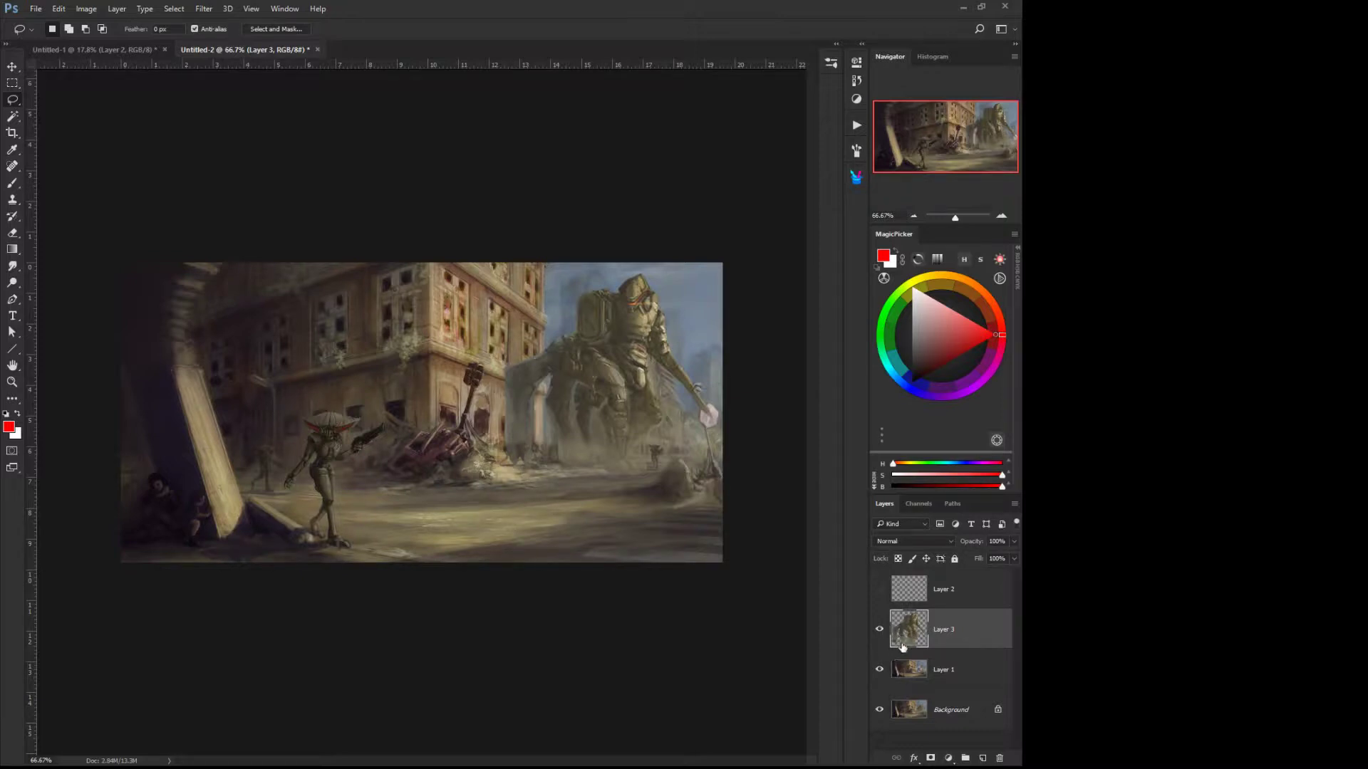
Step: Duplicate Layer 3, enlarge the copy to about 289% and place its legs in the foreground behind the hatted creature
drag(908, 635, 983, 758)
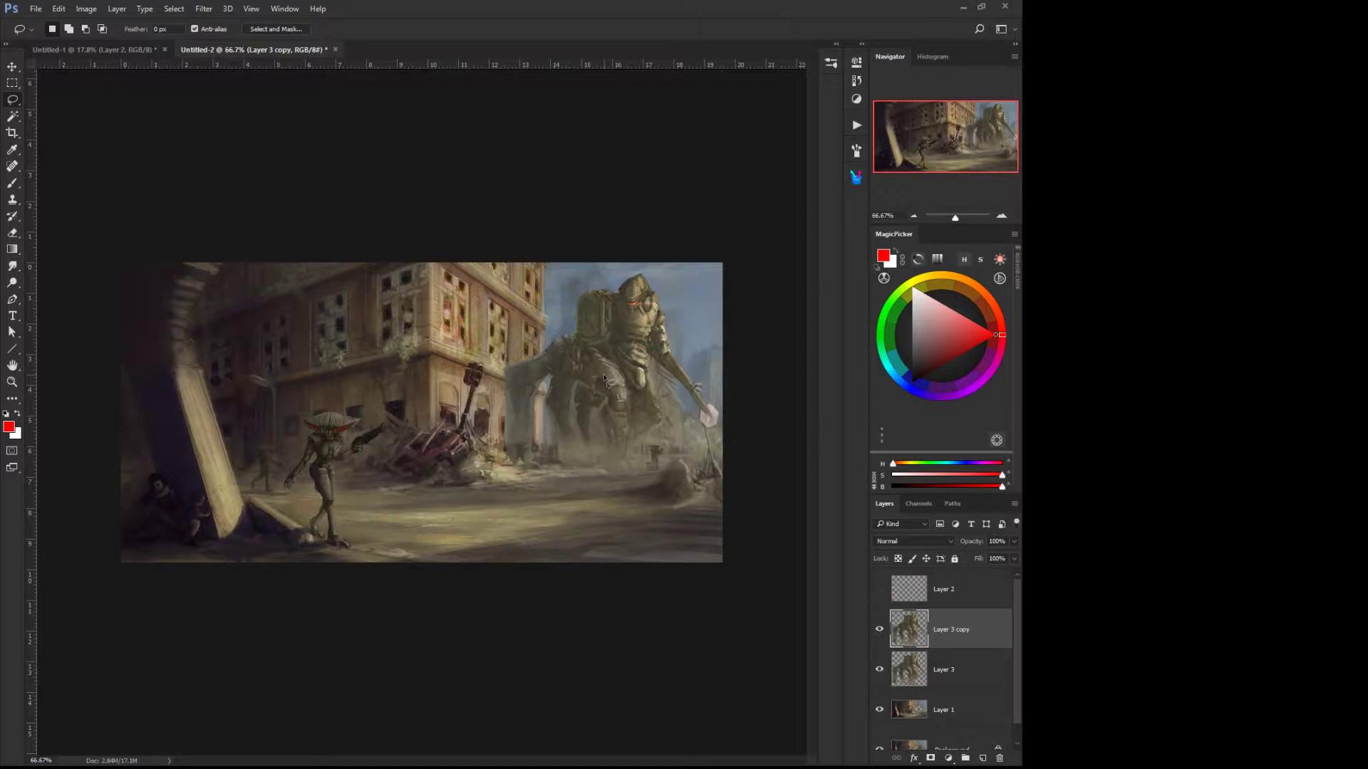
right_click(603, 376)
click(544, 328)
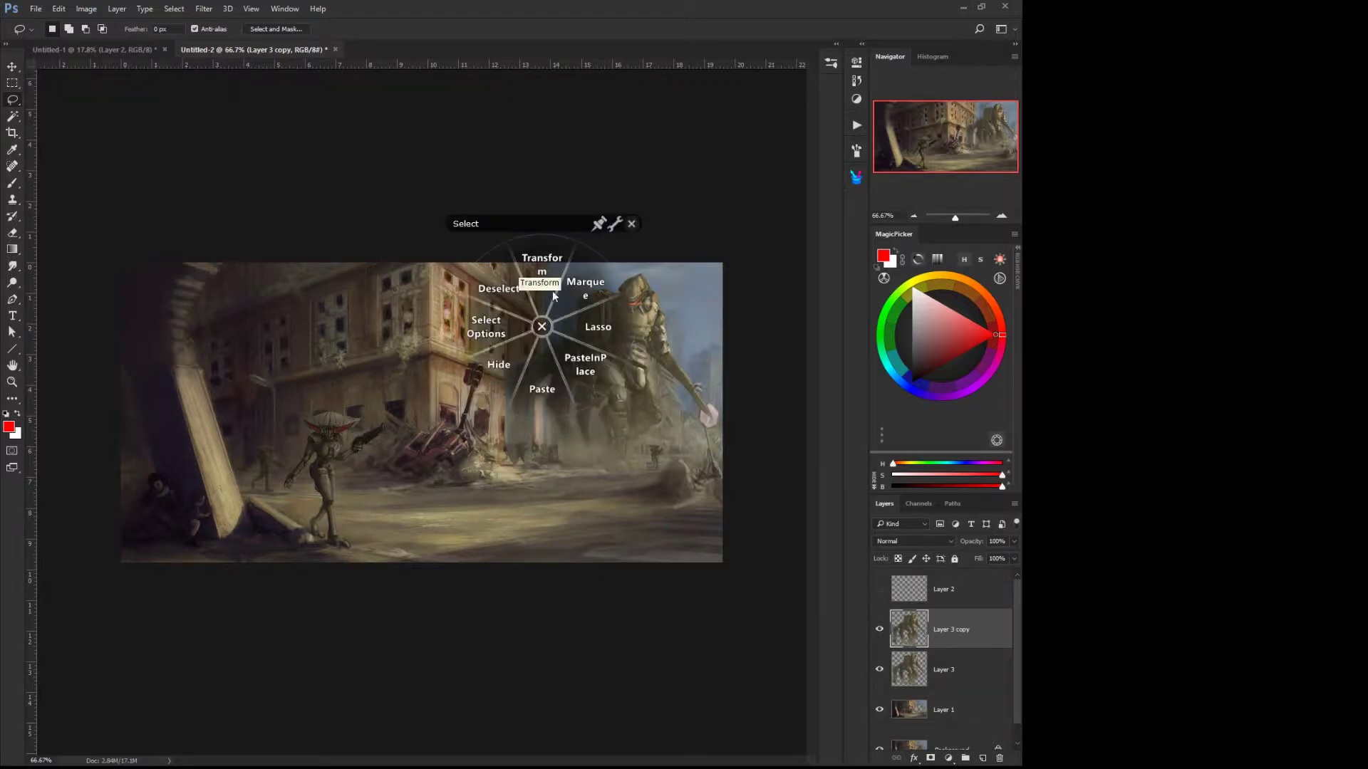
click(531, 293)
drag(530, 293, 166, 68)
key(shift)
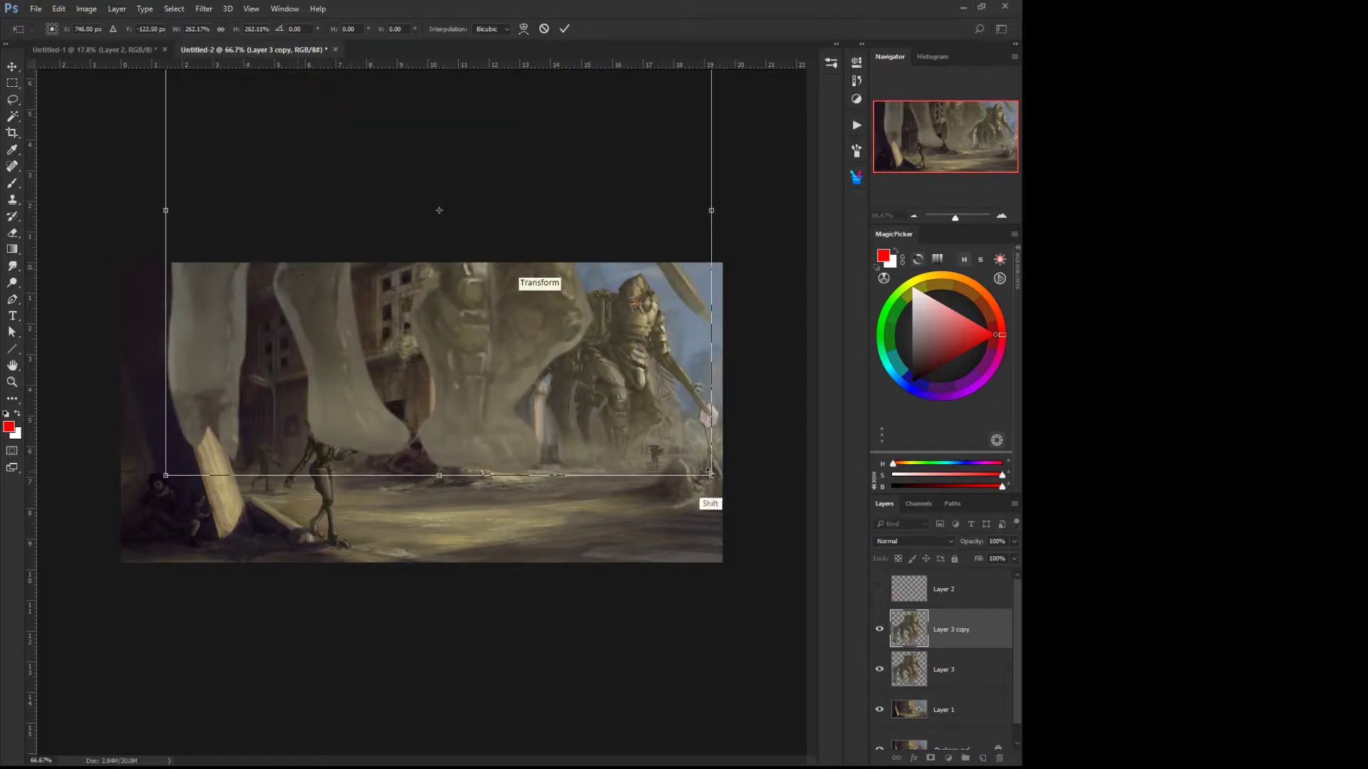
drag(711, 475, 768, 529)
drag(509, 412, 406, 426)
drag(372, 424, 395, 421)
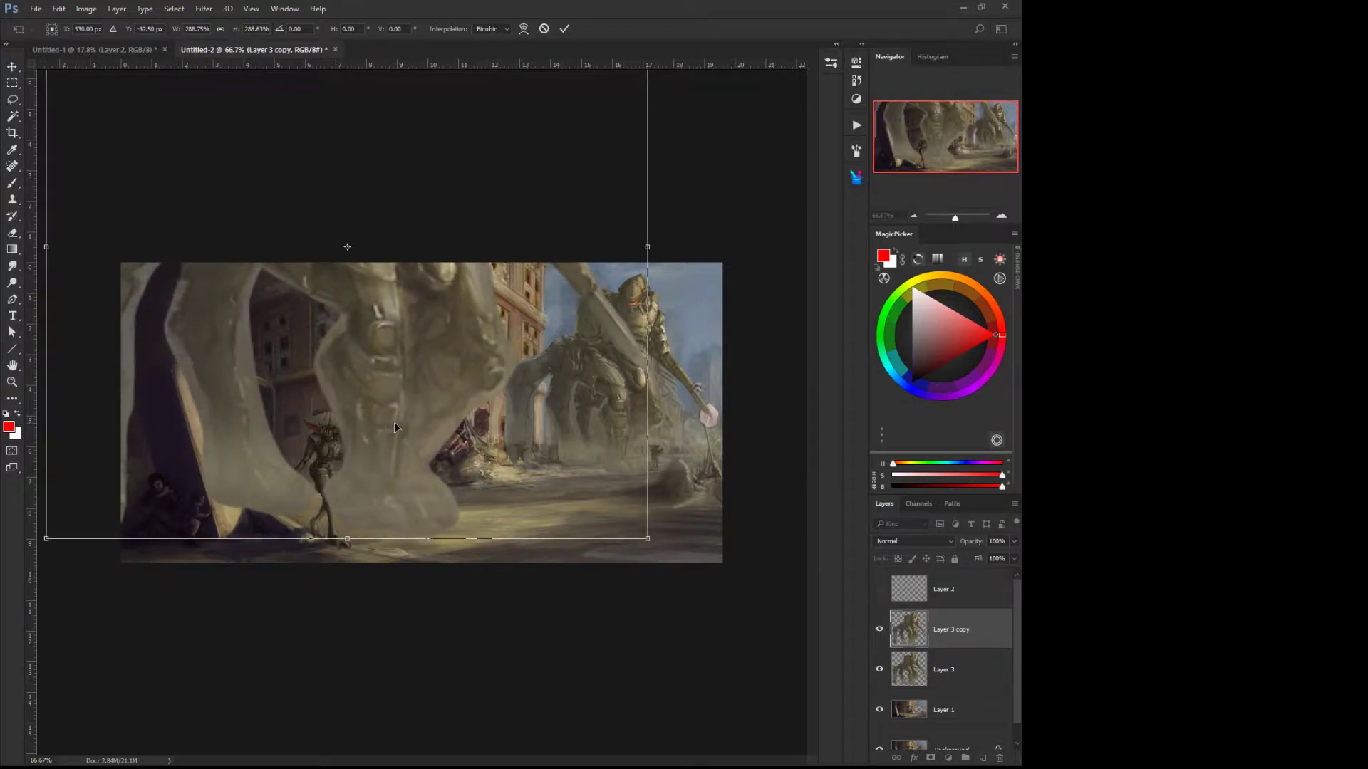
key(Return)
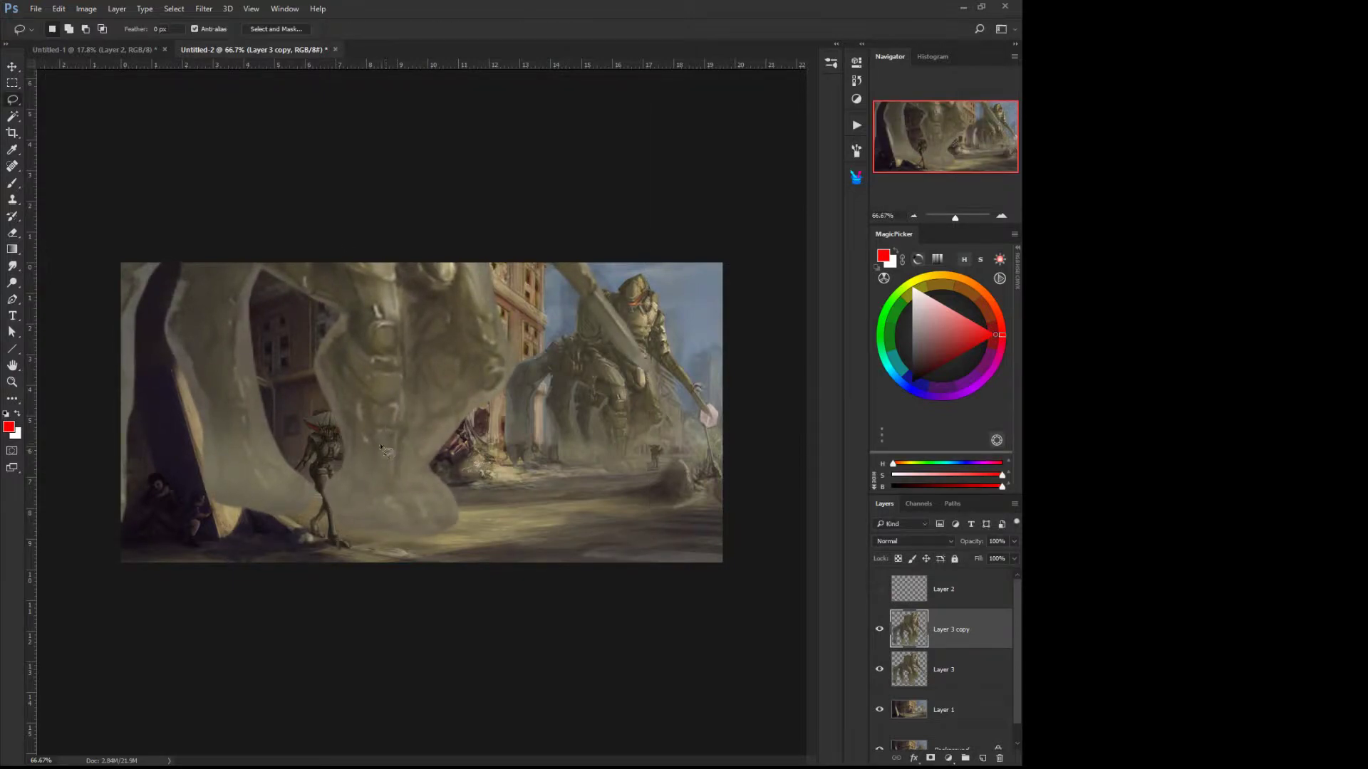
Step: Apply Hue/Saturation to the foreground giant, setting lightness to -43 and increasing the saturation
key(grave)
click(338, 446)
click(251, 443)
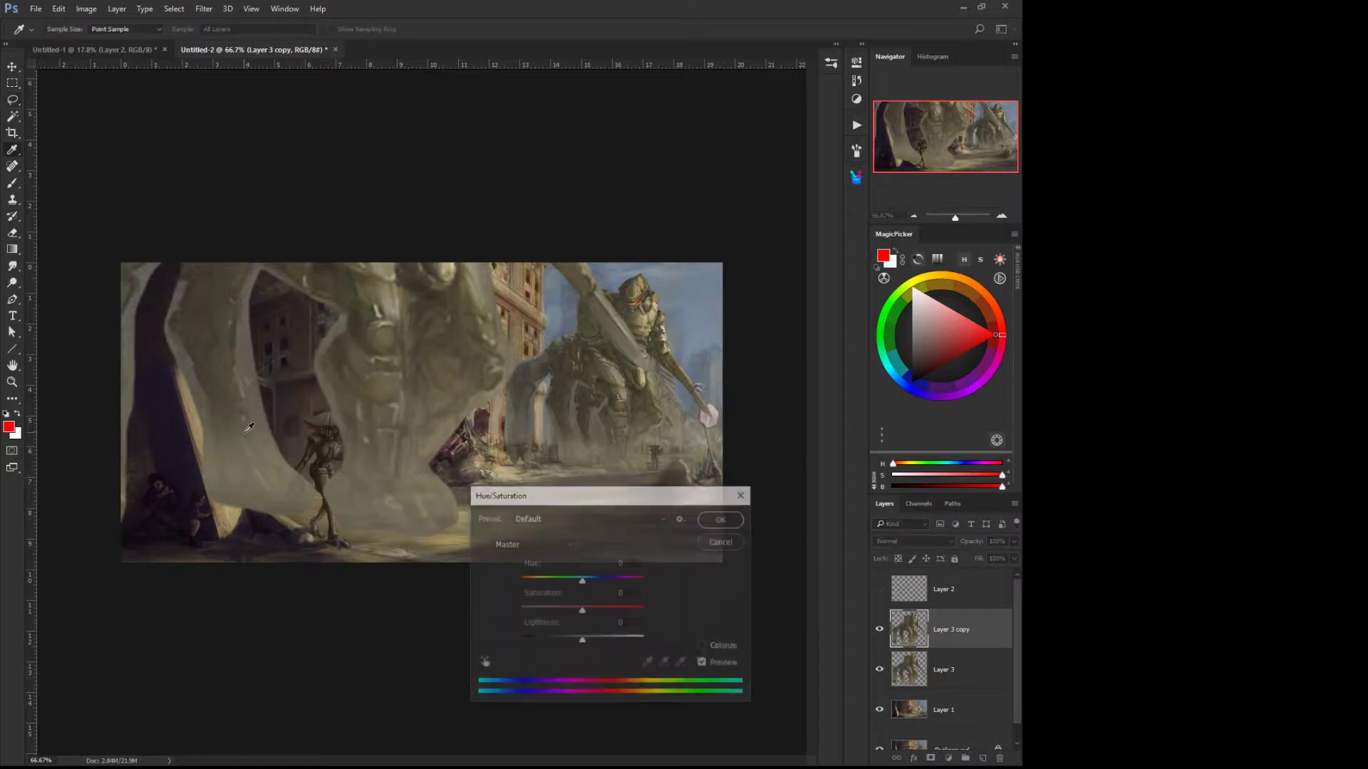
drag(582, 643, 554, 643)
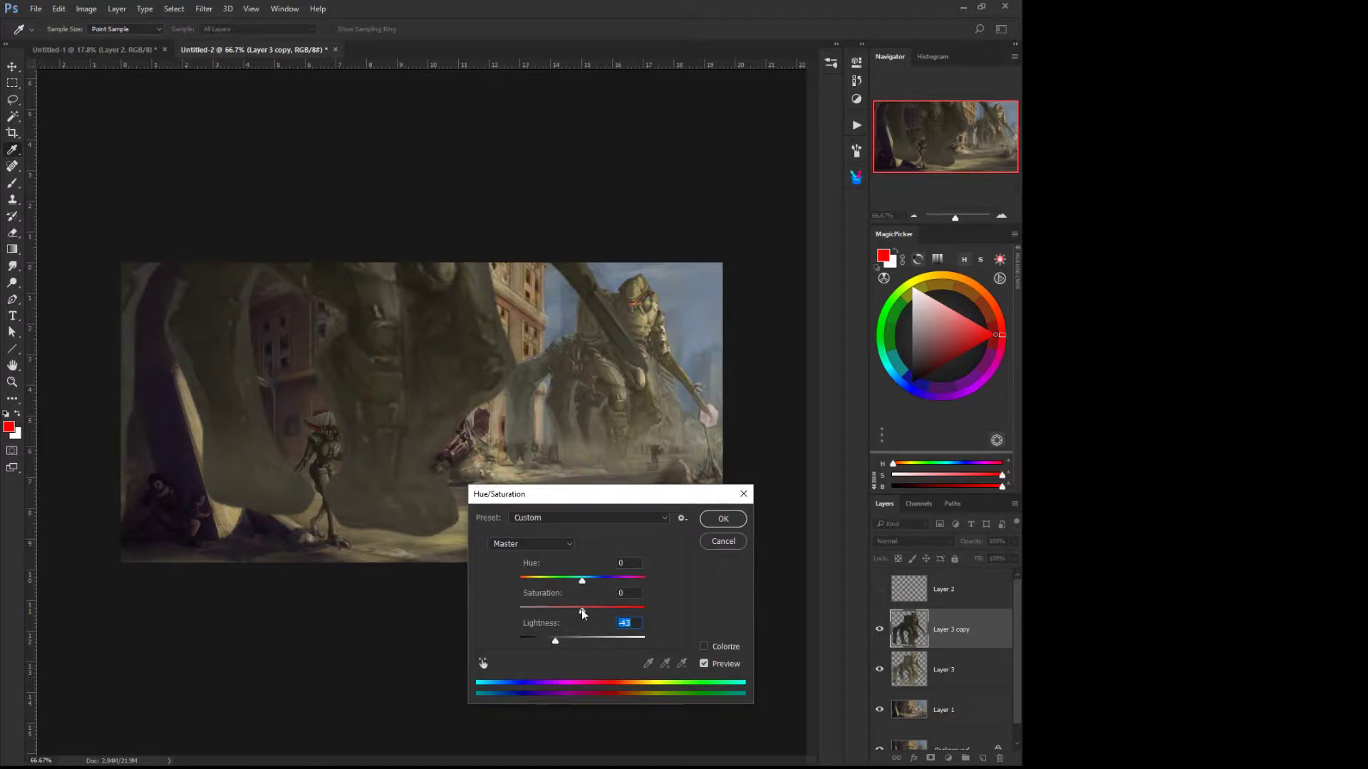
drag(582, 611, 610, 613)
click(716, 523)
key(l)
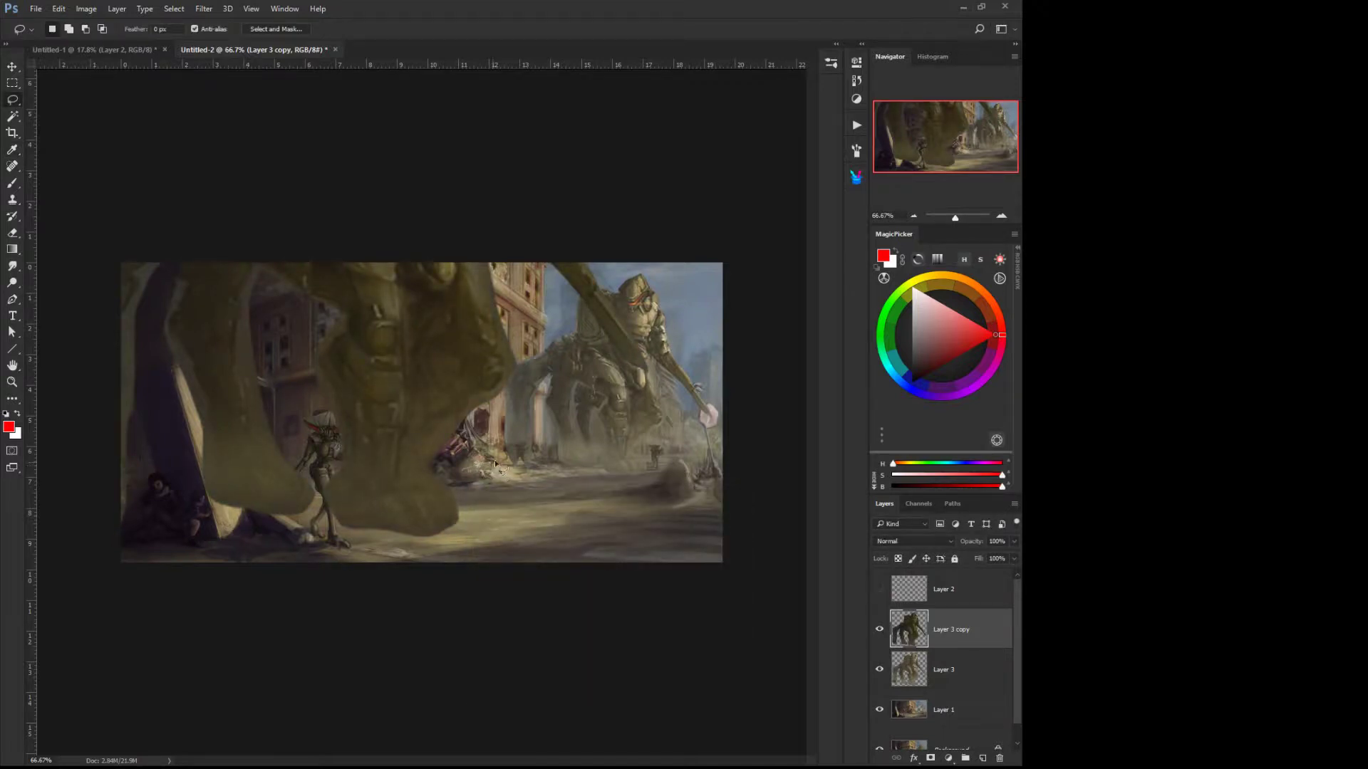
Step: Erase the foreground giant's arm where it crosses the distant giant
middle_click(580, 357)
click(606, 329)
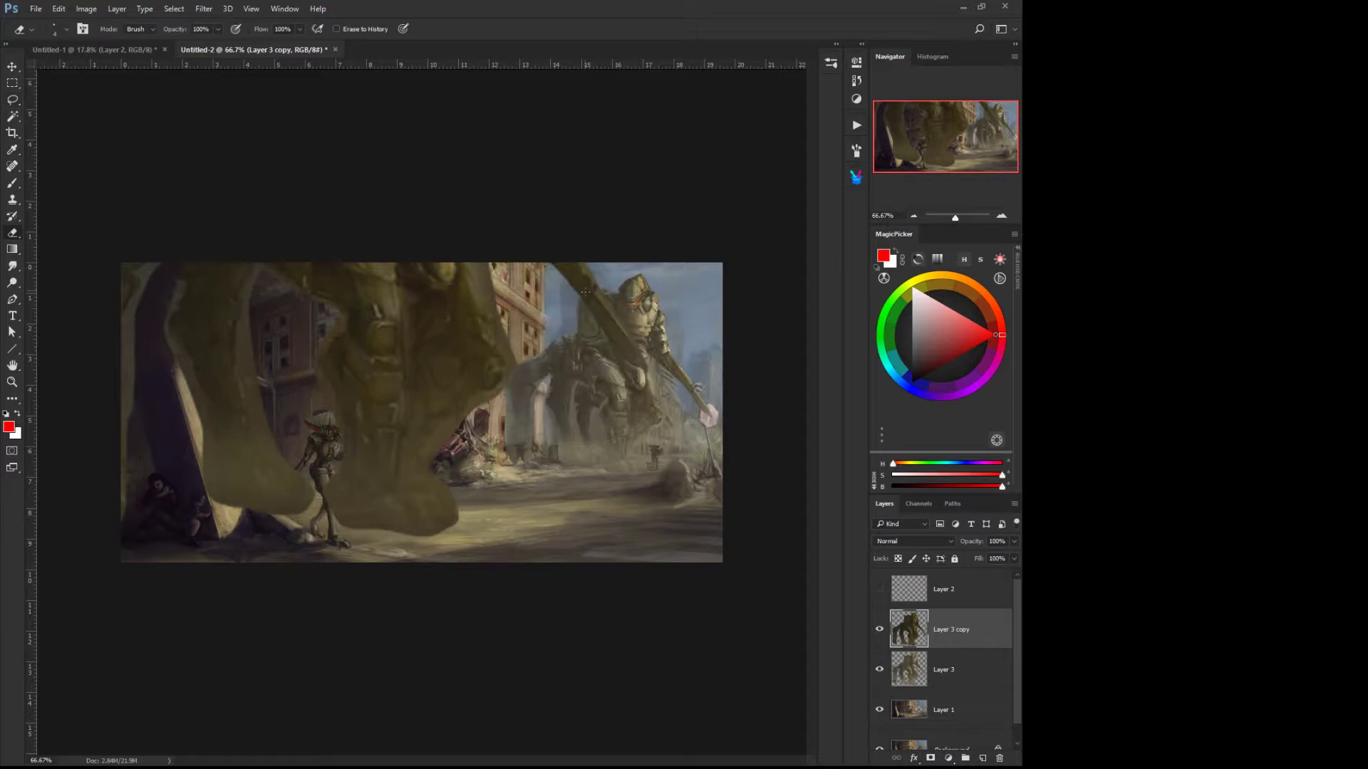
drag(569, 291, 645, 363)
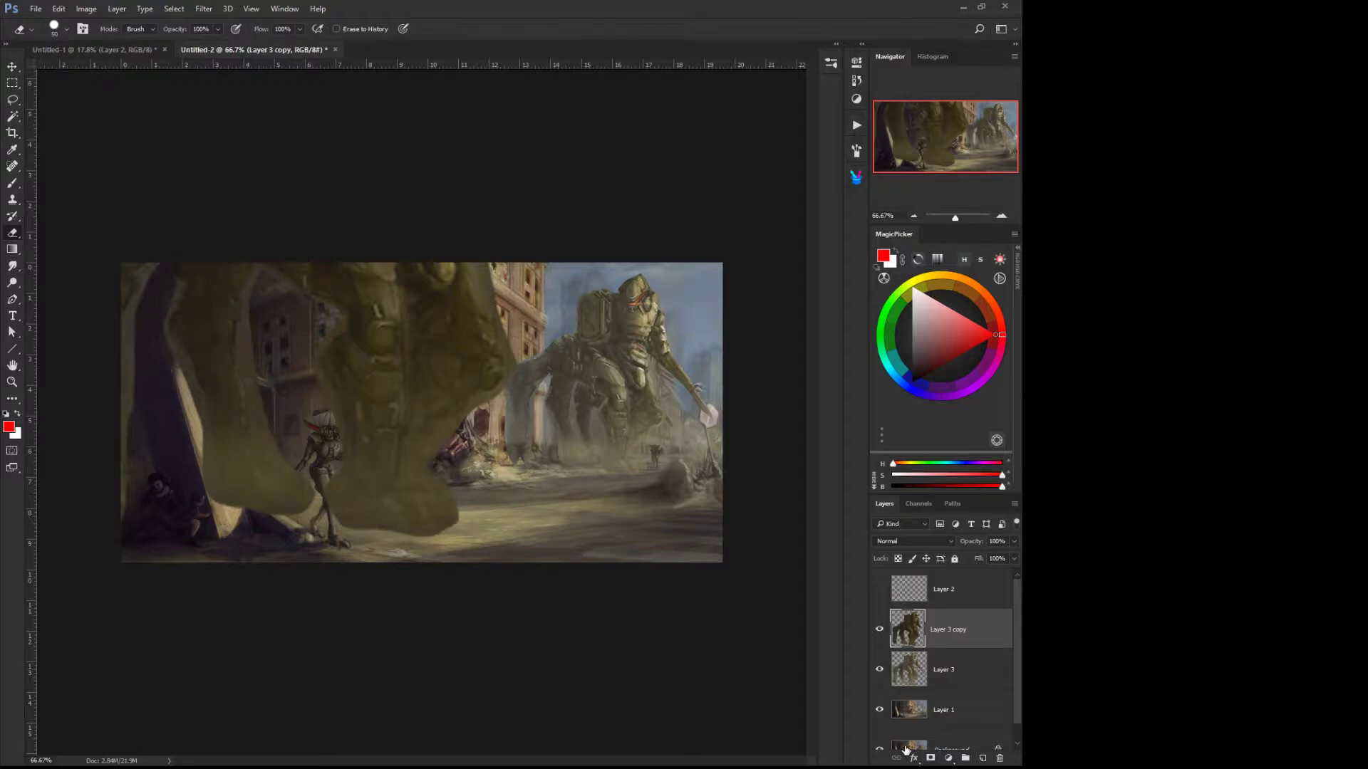
Step: Lasso the hatted creature and the shadowed arch with Layer 3 copy hidden, show that layer again and mask it from the selection
click(879, 629)
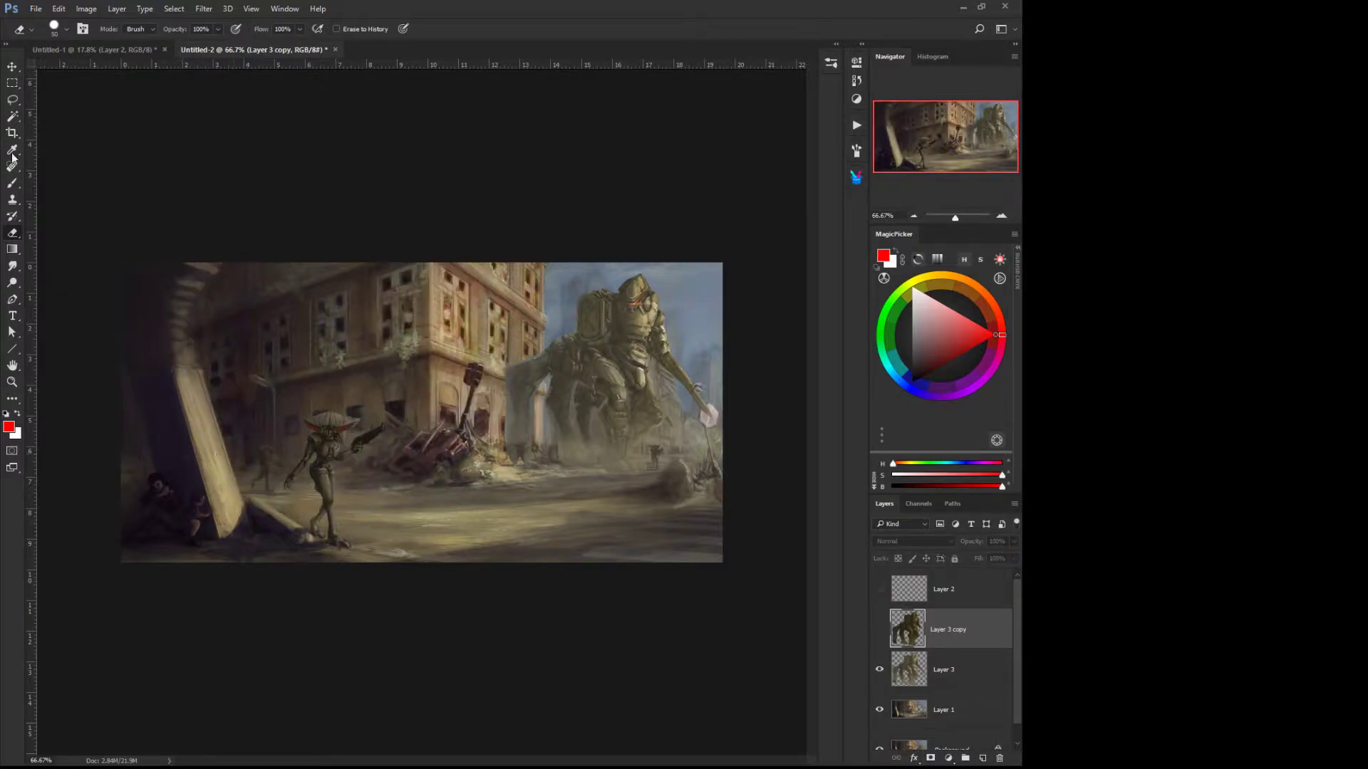
click(13, 103)
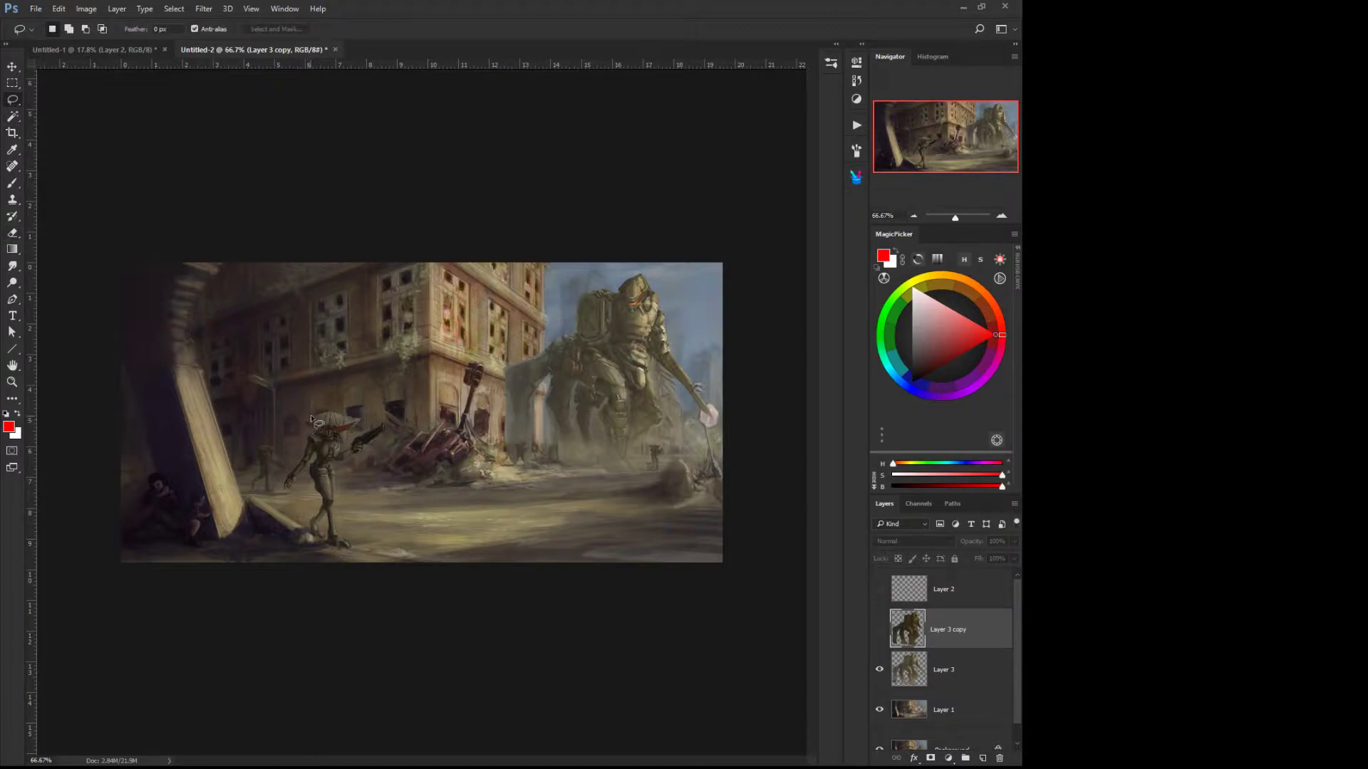
mouse_move(312, 425)
mouse_down()
mouse_move(285, 491)
mouse_move(314, 458)
mouse_move(314, 533)
mouse_move(324, 543)
mouse_move(330, 517)
mouse_move(326, 543)
mouse_move(351, 549)
mouse_move(332, 515)
mouse_move(337, 465)
mouse_move(388, 425)
mouse_move(347, 453)
mouse_move(359, 427)
mouse_move(316, 409)
mouse_up()
key(shift)
mouse_move(246, 493)
mouse_down()
mouse_move(322, 544)
mouse_move(286, 591)
mouse_move(153, 604)
mouse_move(98, 568)
mouse_move(93, 537)
mouse_move(111, 516)
mouse_move(99, 293)
mouse_move(139, 245)
mouse_move(229, 259)
mouse_move(197, 296)
mouse_move(189, 337)
mouse_move(251, 502)
mouse_up()
click(880, 630)
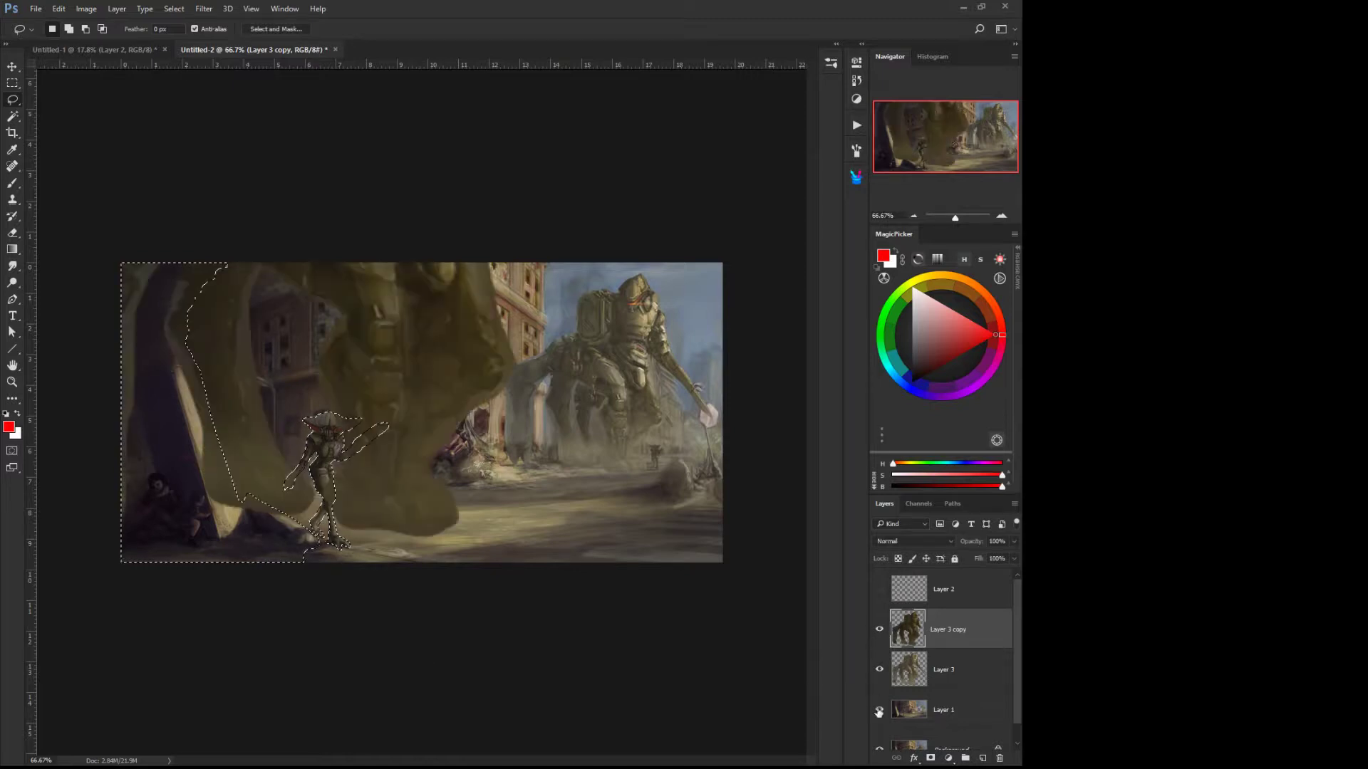
click(930, 758)
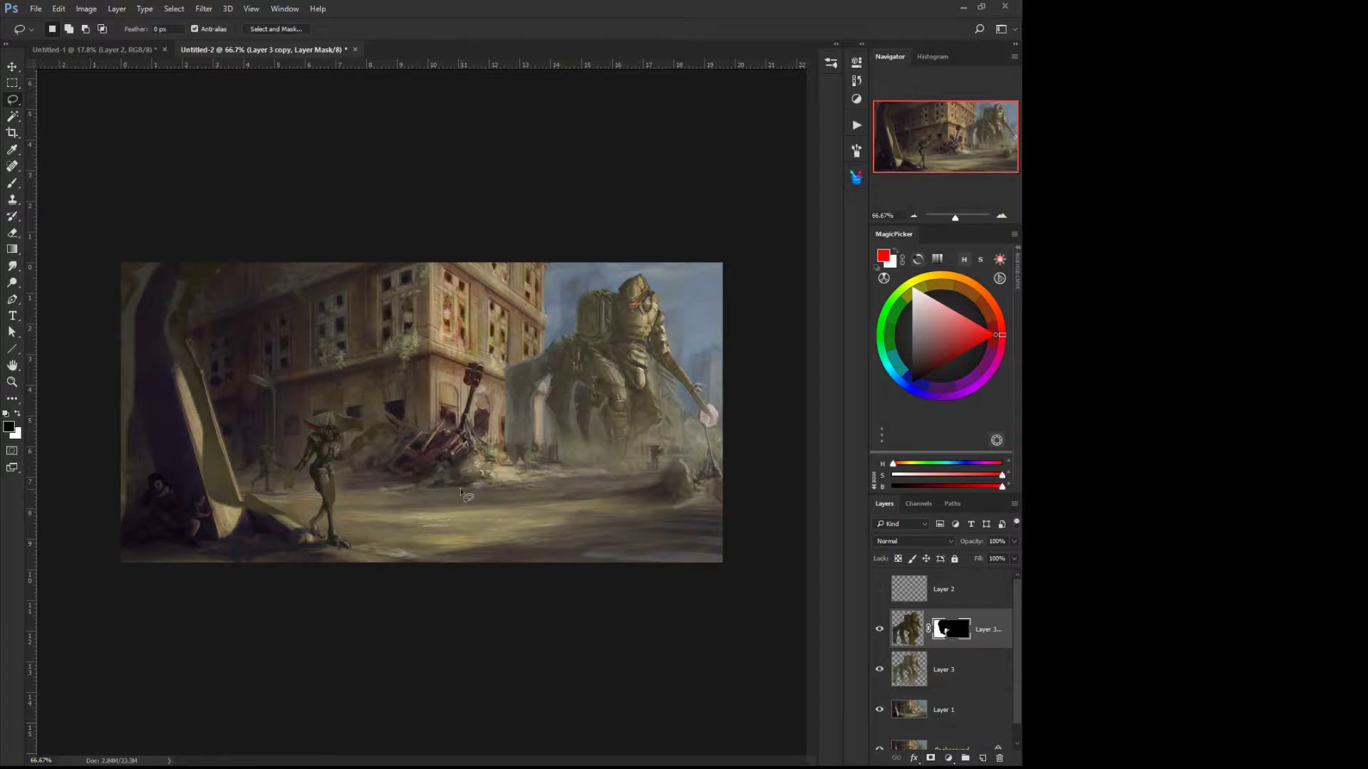
Step: Invert the layer mask on Layer 3 copy
middle_click(459, 489)
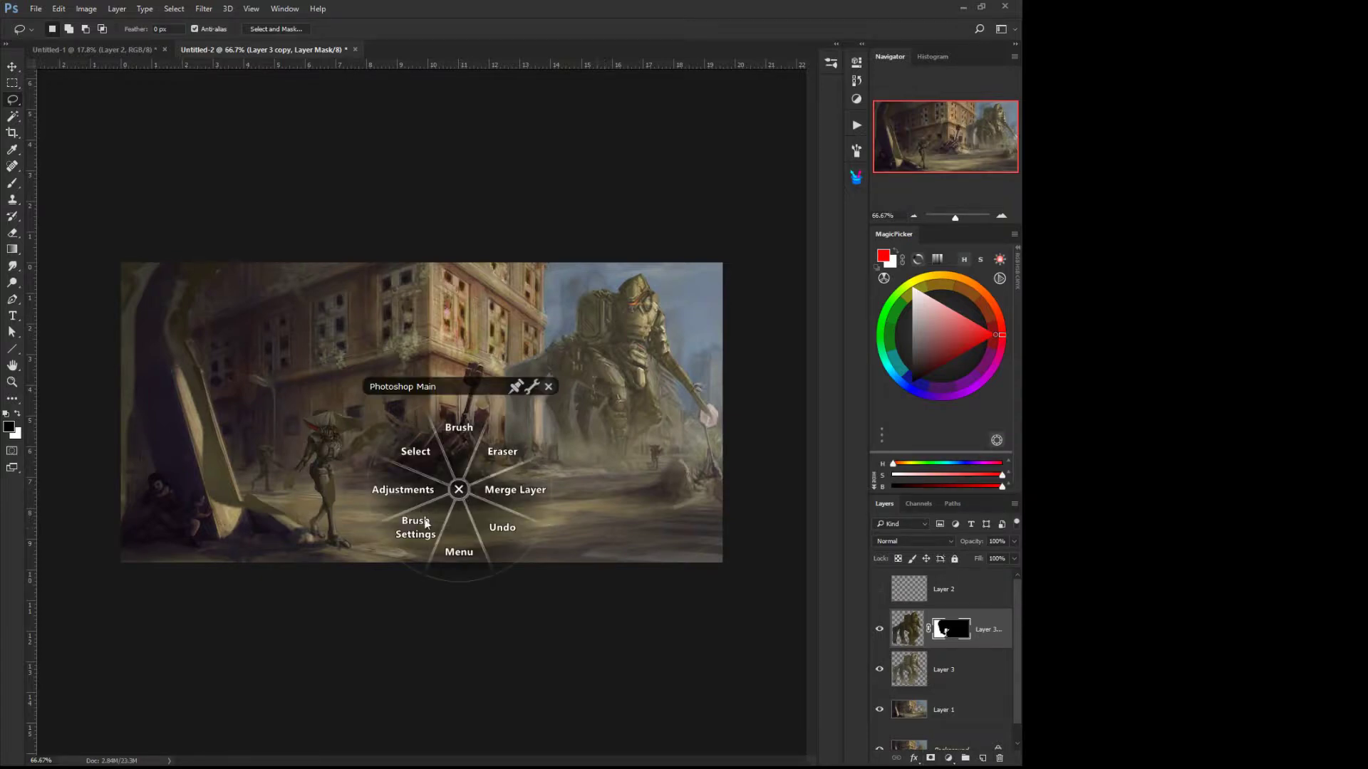
click(458, 489)
click(86, 9)
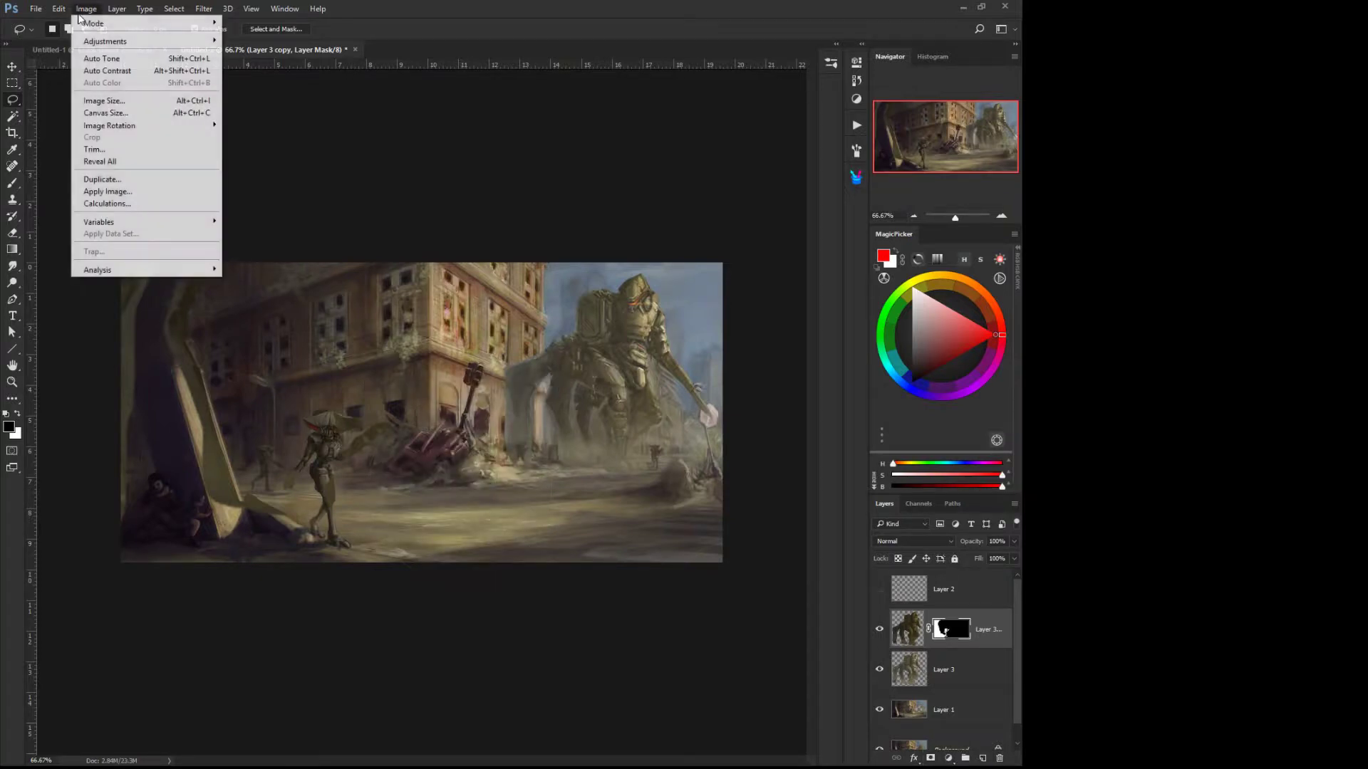
mouse_move(85, 40)
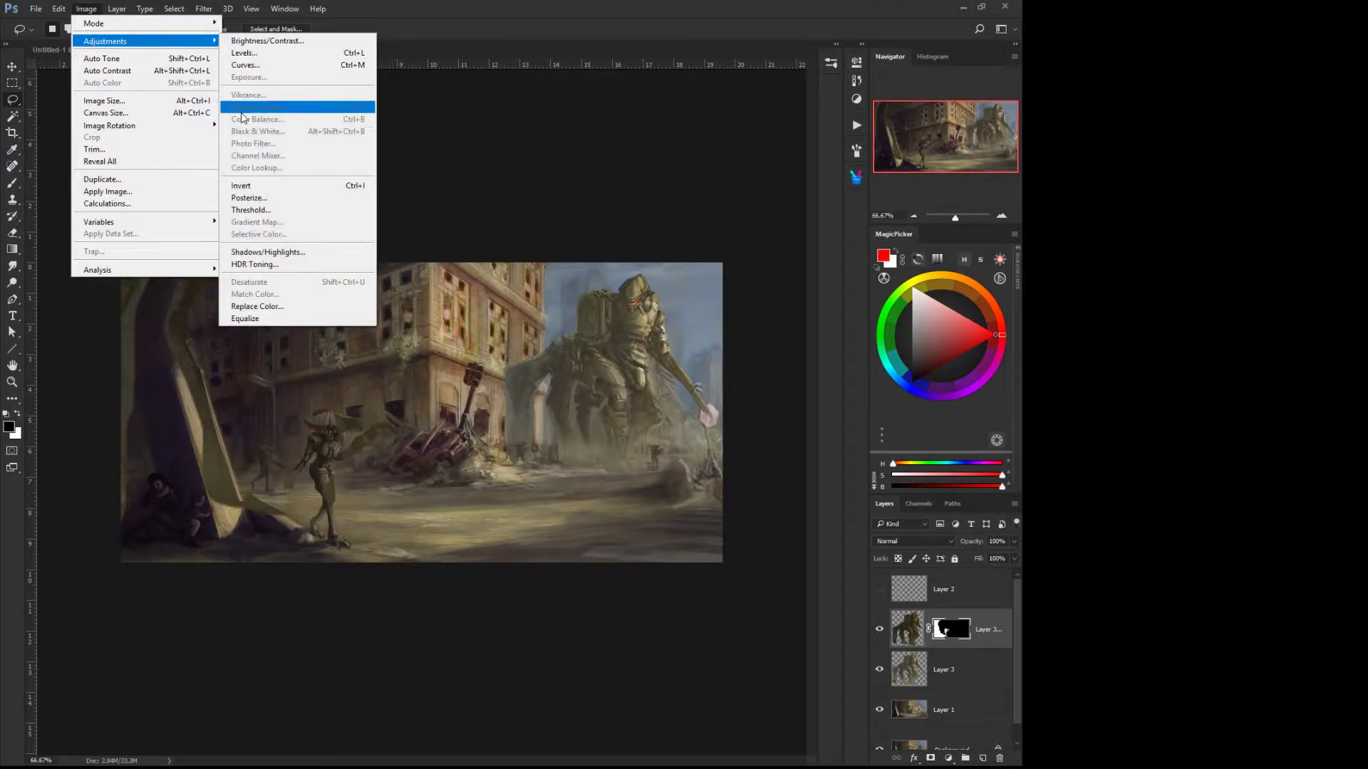
click(246, 186)
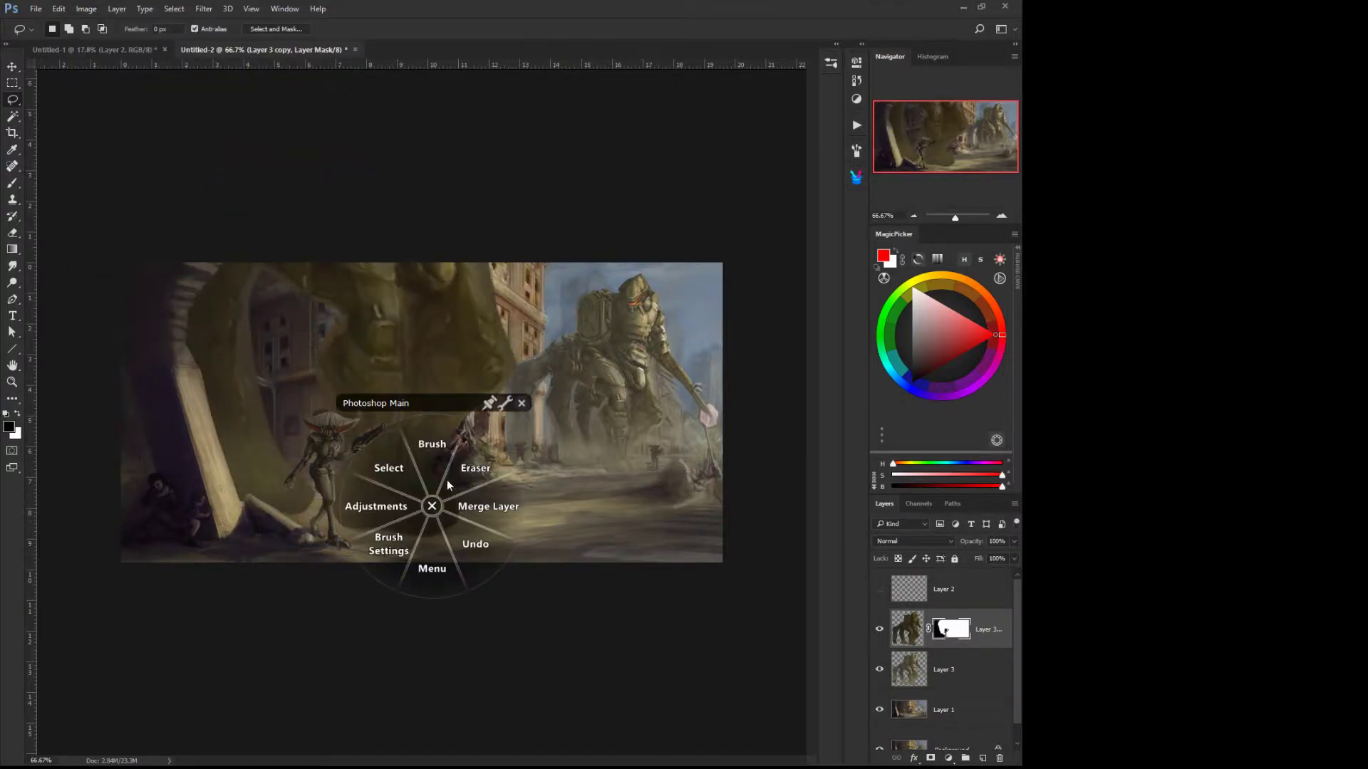
Step: With a smaller eraser on Layer 3 copy's image, refine the silhouette of the foreground giant's legs and feet
click(445, 442)
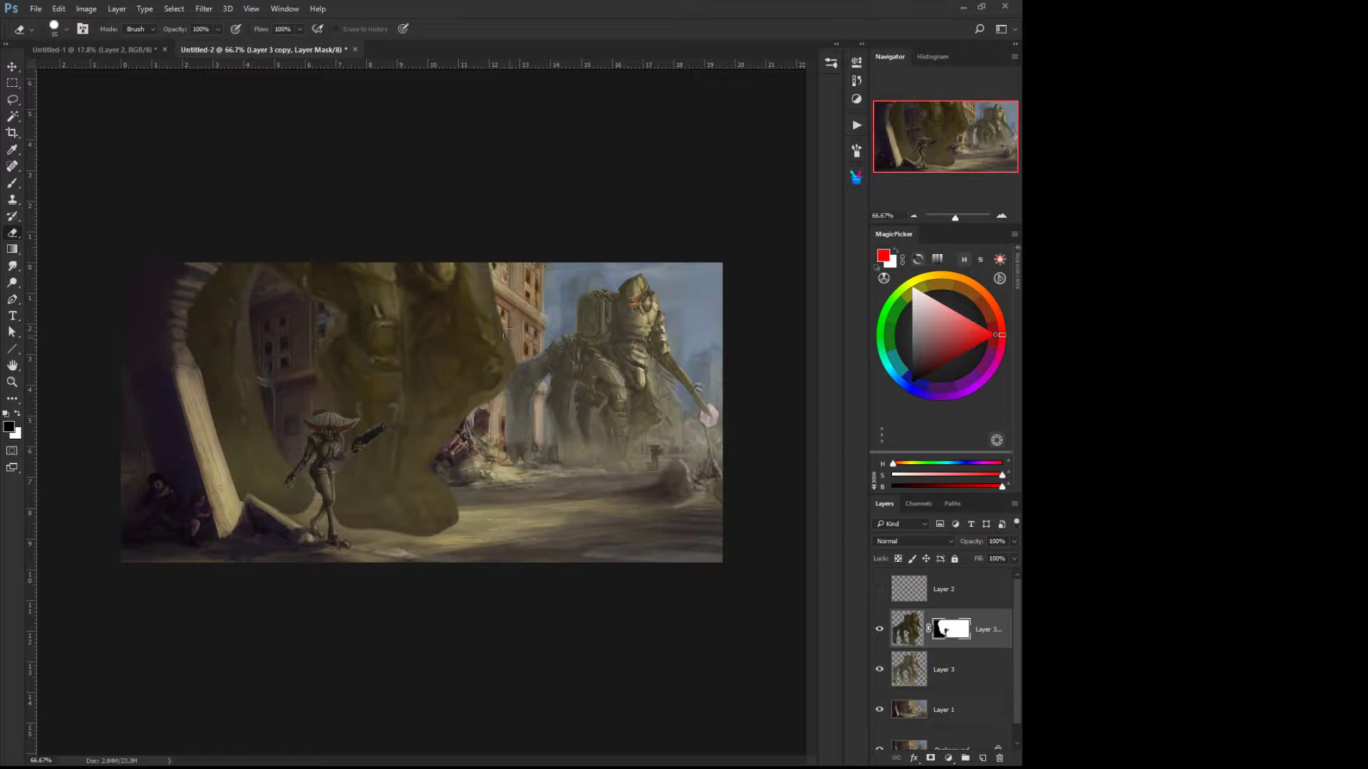
click(901, 630)
key(bracketleft)
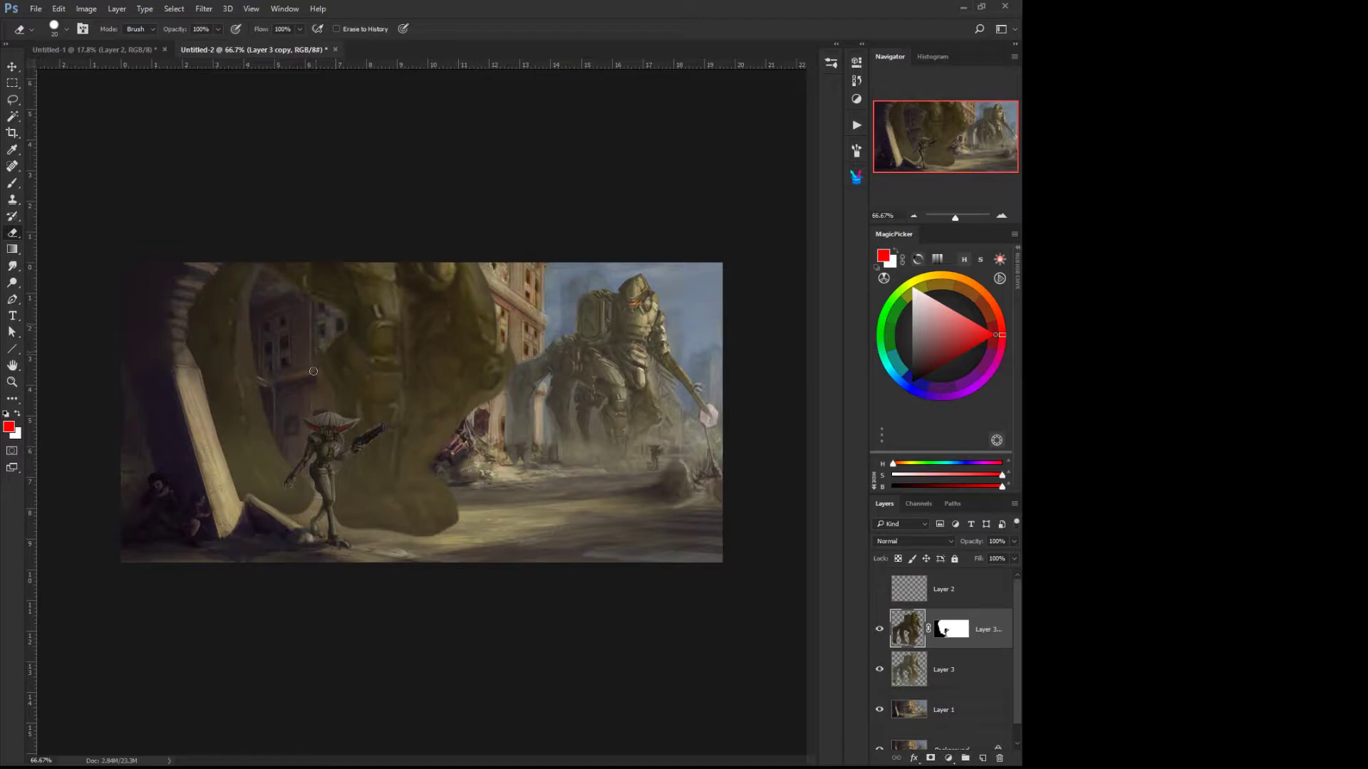
drag(508, 369, 481, 405)
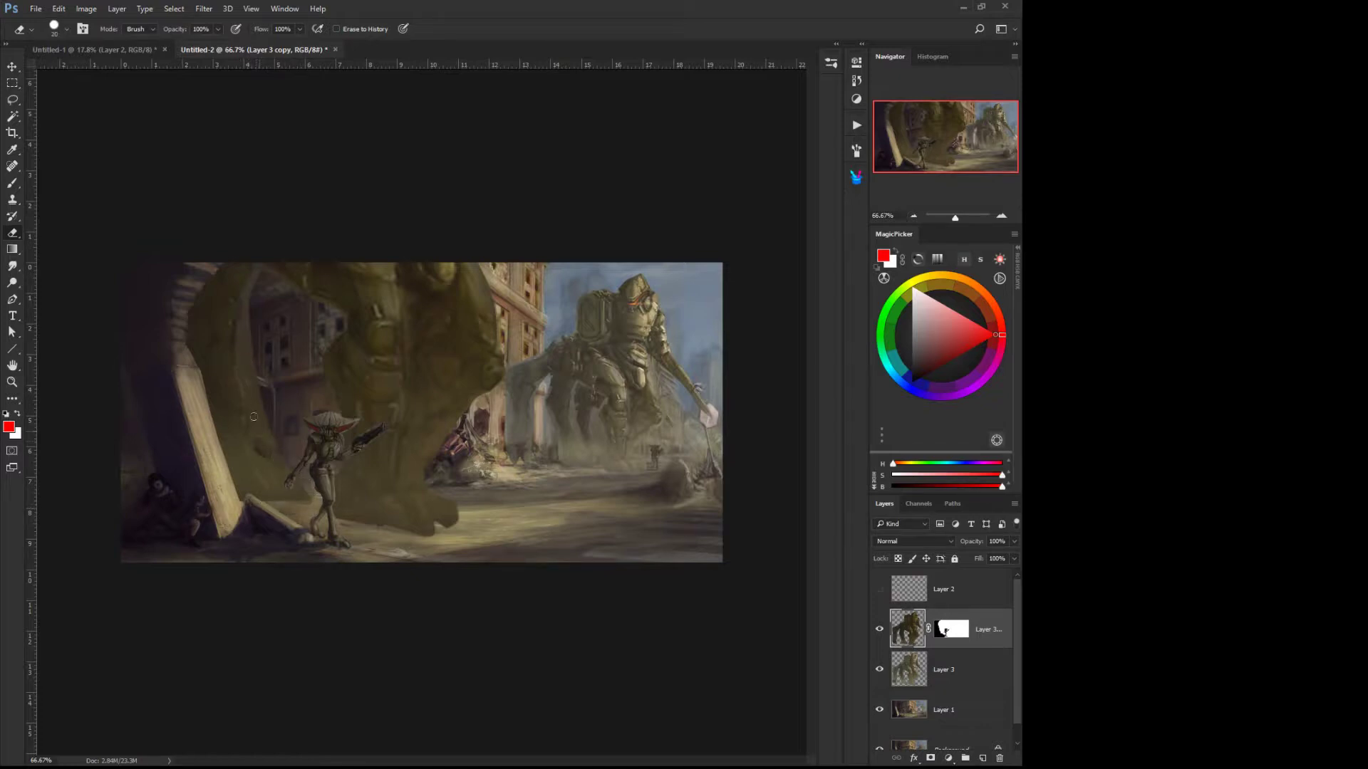
Step: Erase leftover patches along the inner edge of the foreground giant's arm over the ruined building
mouse_move(254, 417)
mouse_down()
mouse_move(243, 369)
mouse_move(263, 432)
mouse_move(259, 292)
mouse_move(239, 345)
mouse_move(258, 374)
mouse_move(261, 265)
mouse_move(337, 312)
mouse_move(292, 311)
mouse_move(292, 362)
mouse_up()
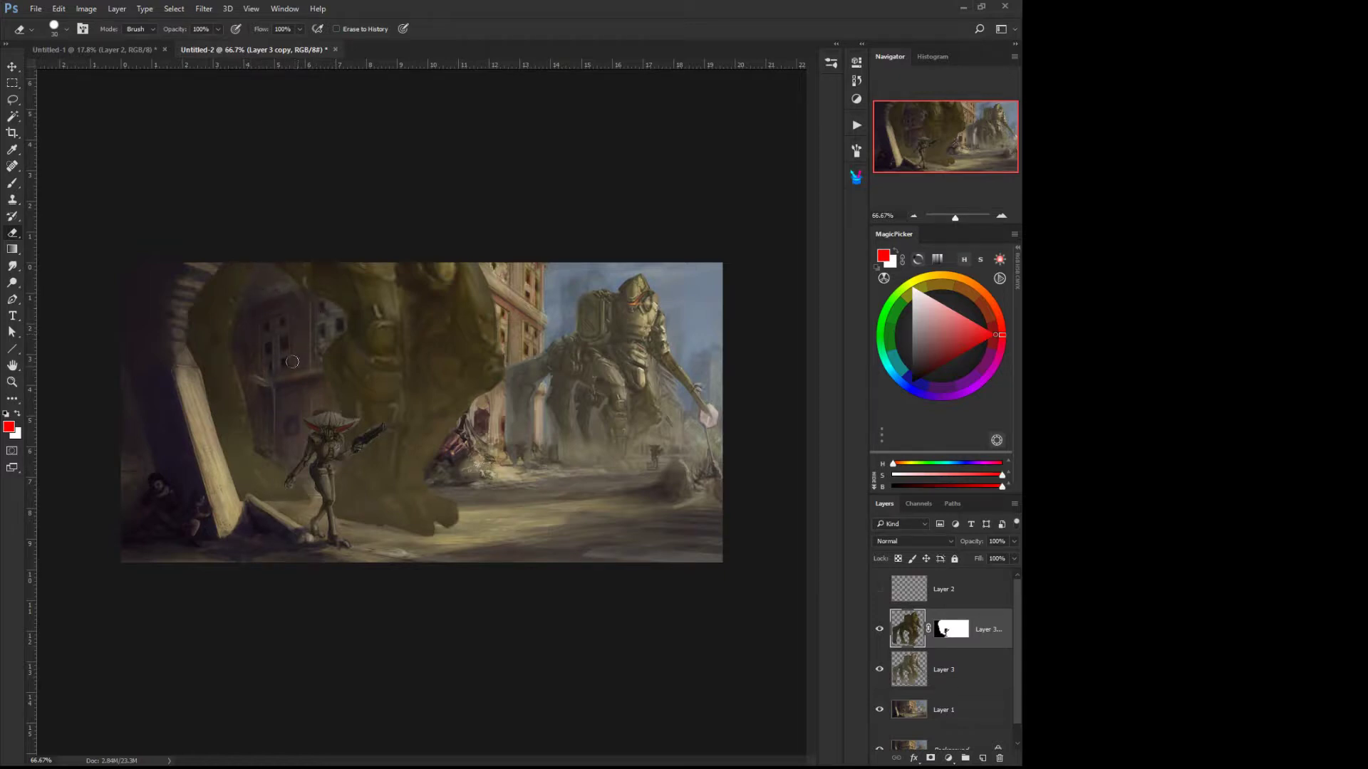
Step: Mask Layer 3 from a rectangular selection over the building and invert the mask to hide the distant giant's overlap there
click(909, 672)
click(12, 83)
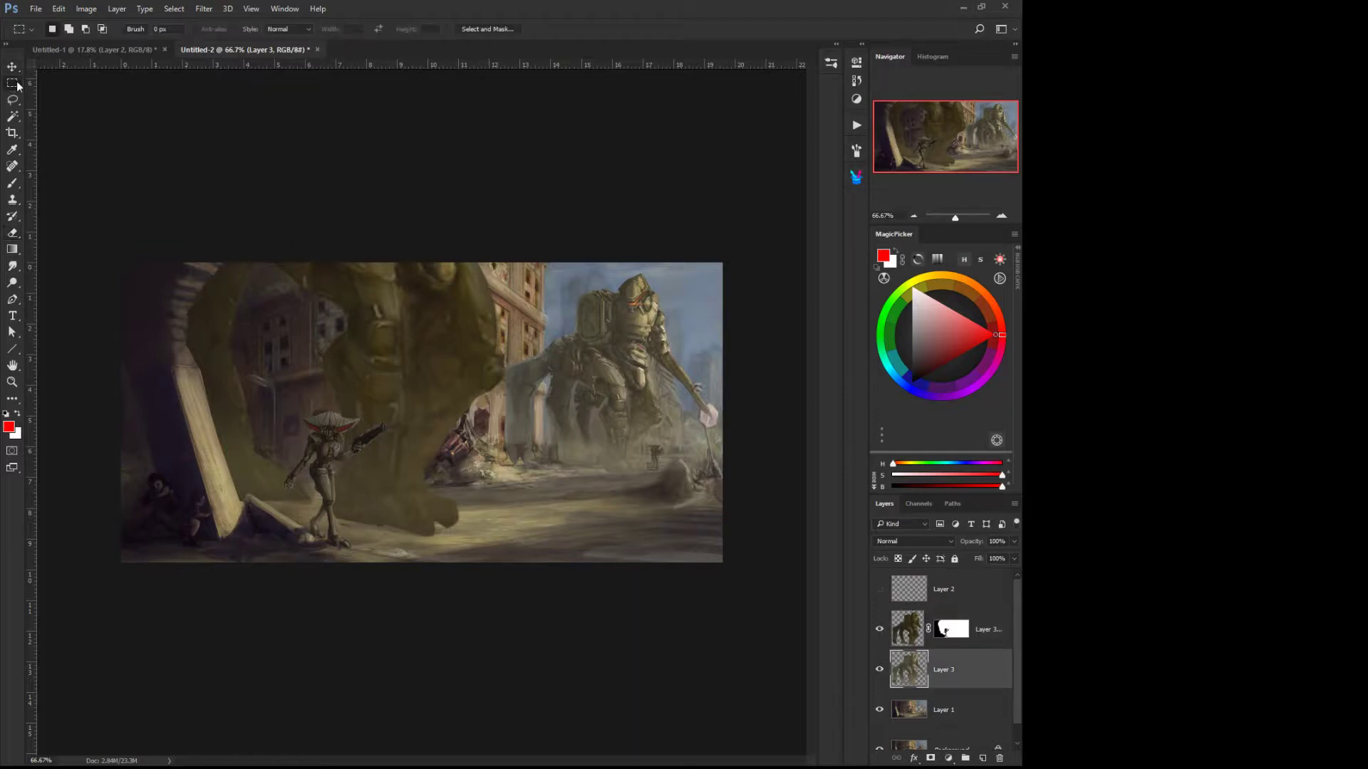
drag(428, 263, 543, 486)
click(929, 757)
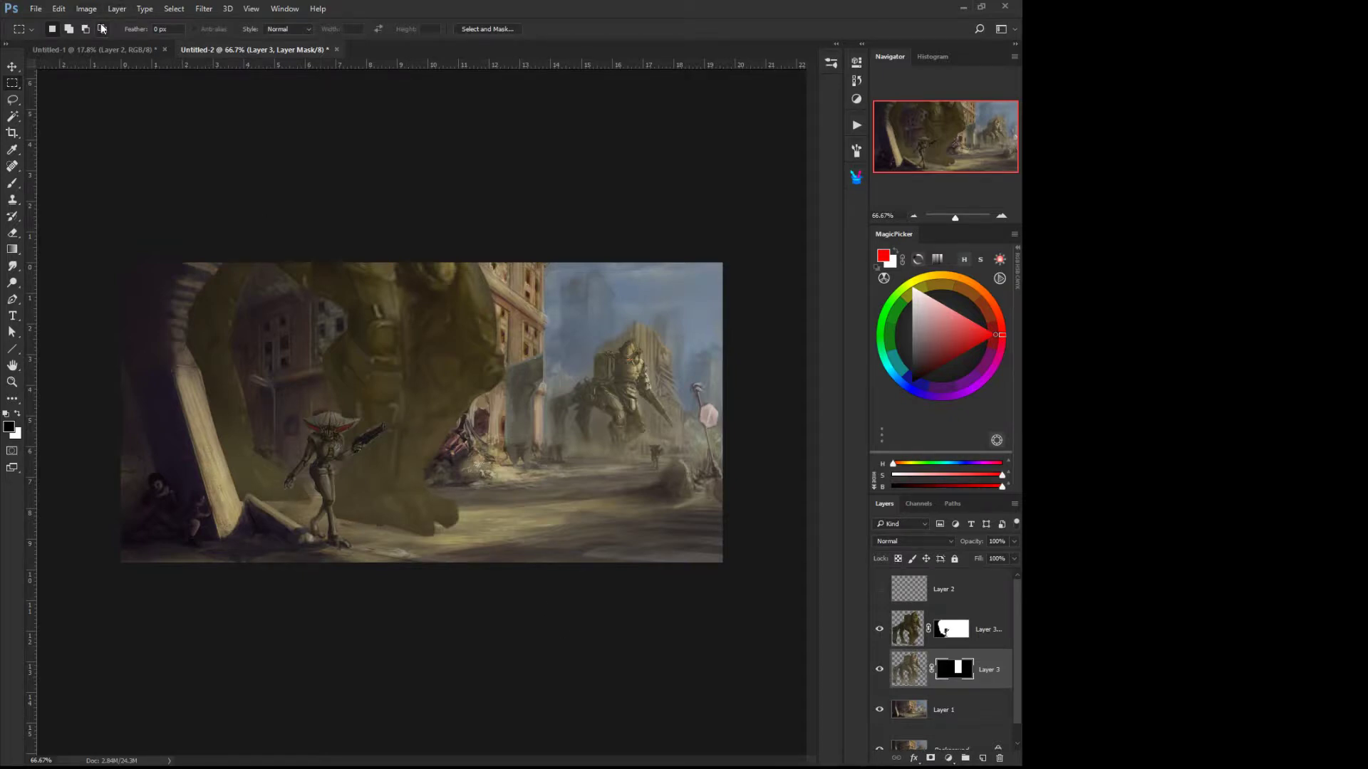
key(ctrl+i)
middle_click(476, 525)
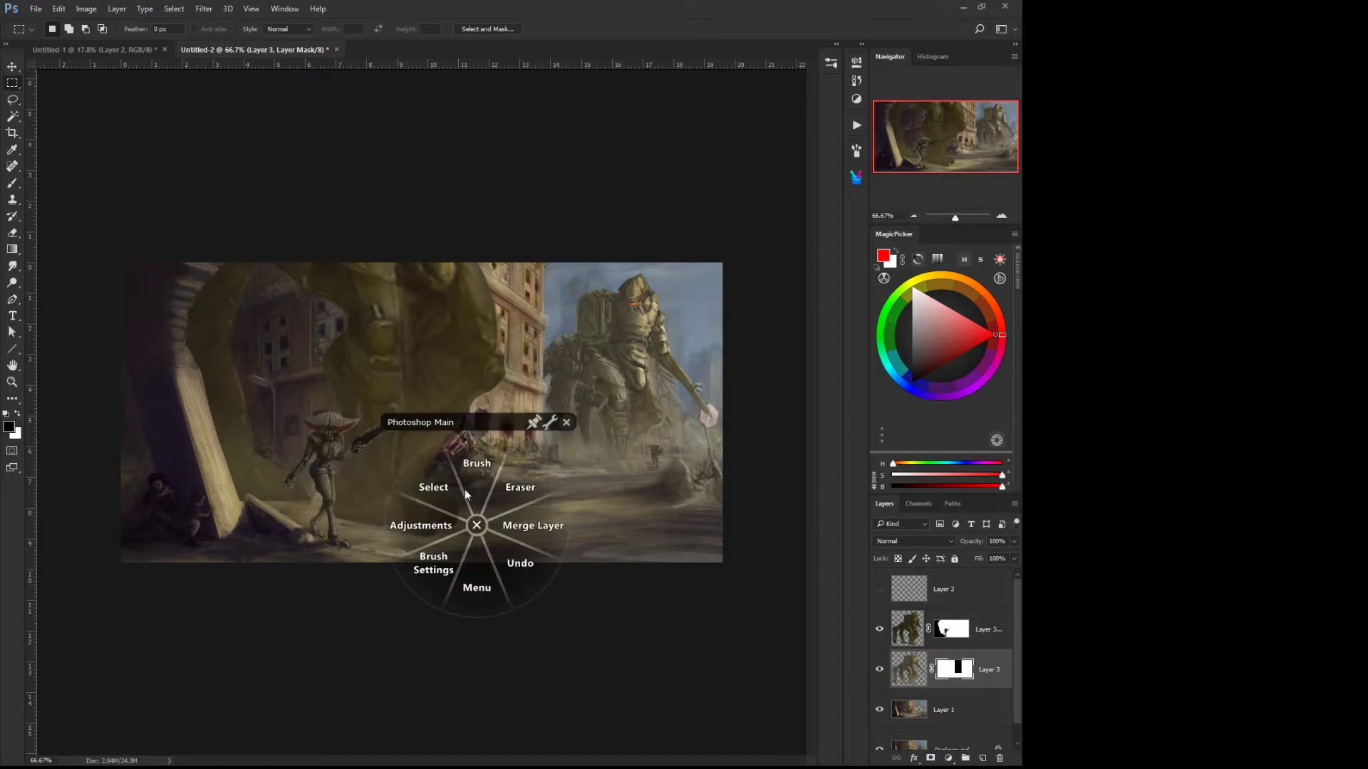
click(429, 484)
click(355, 426)
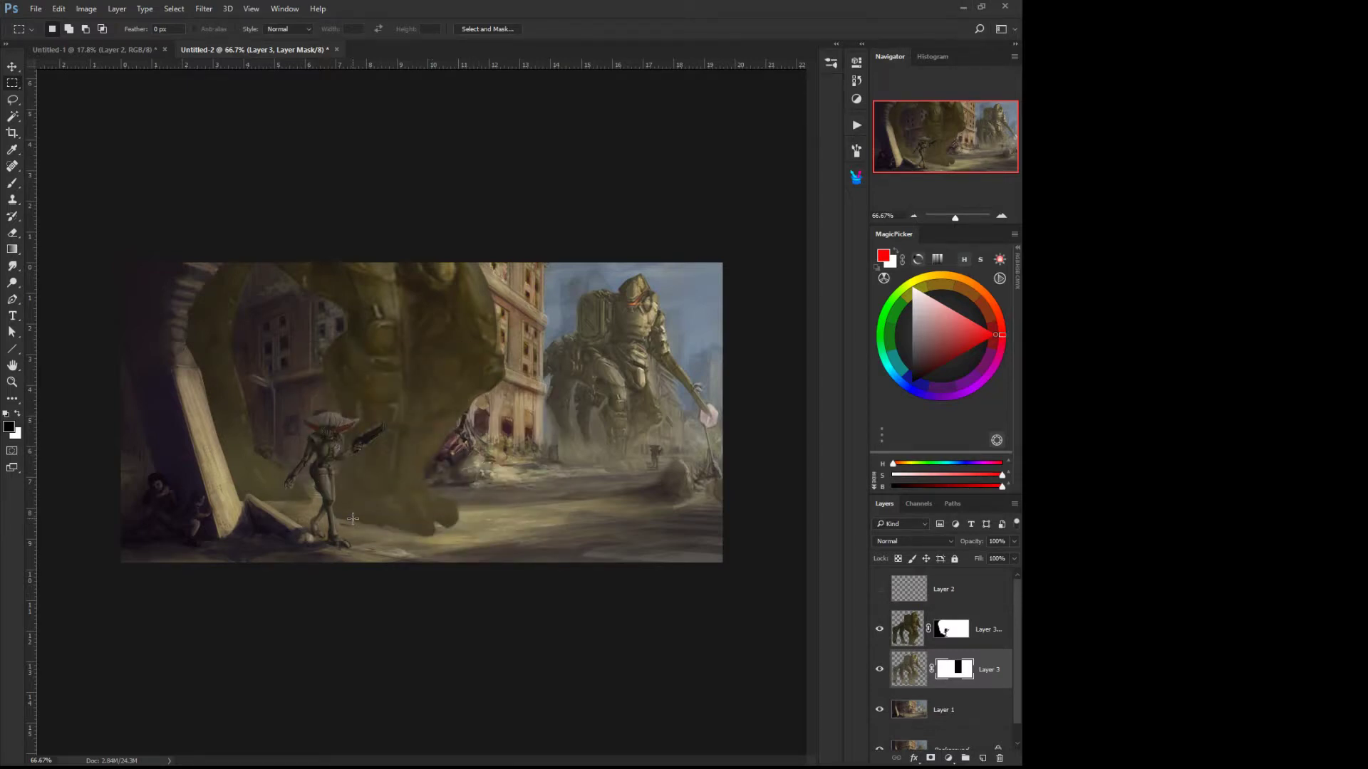
Step: On Layer 3 copy, erase a gap between the foreground giant's legs to reveal the building and refine the arm's inner edge
middle_click(395, 462)
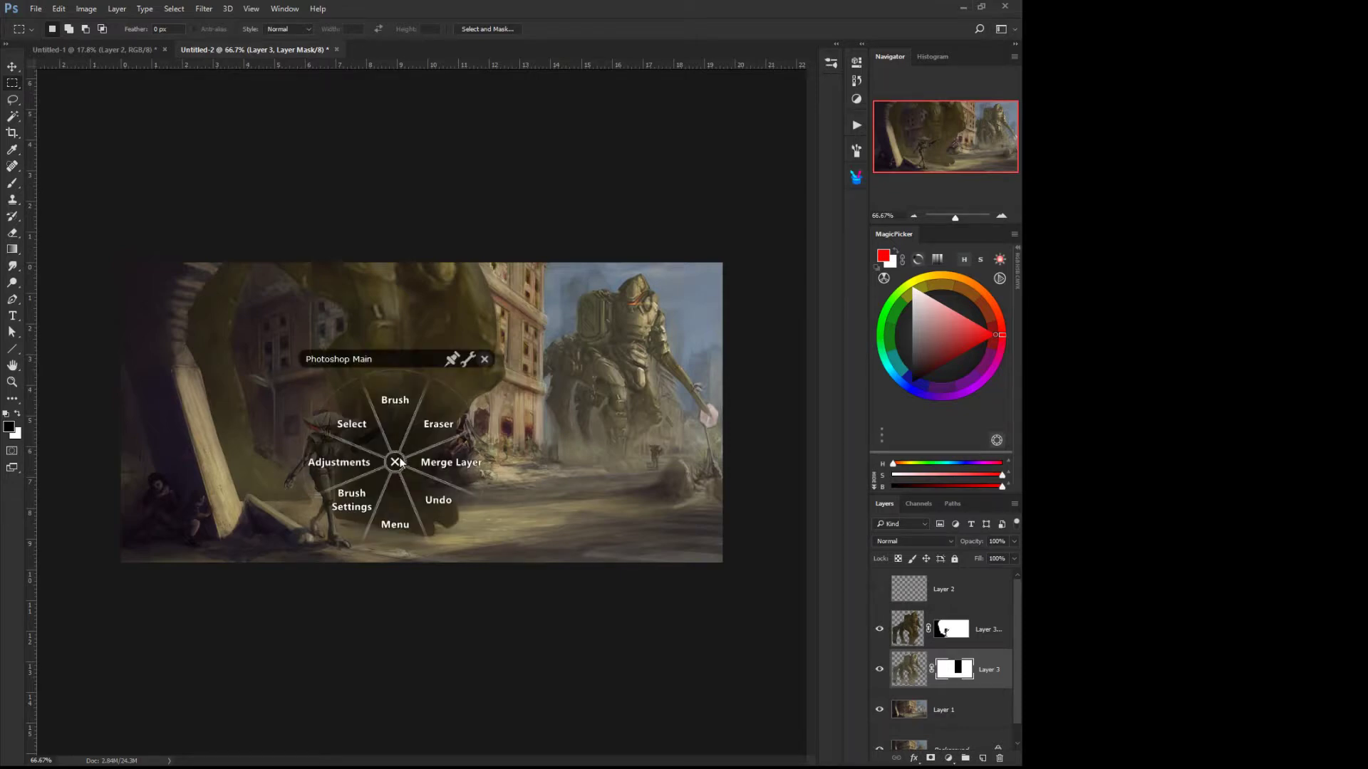
click(426, 429)
key(alt+bracketright)
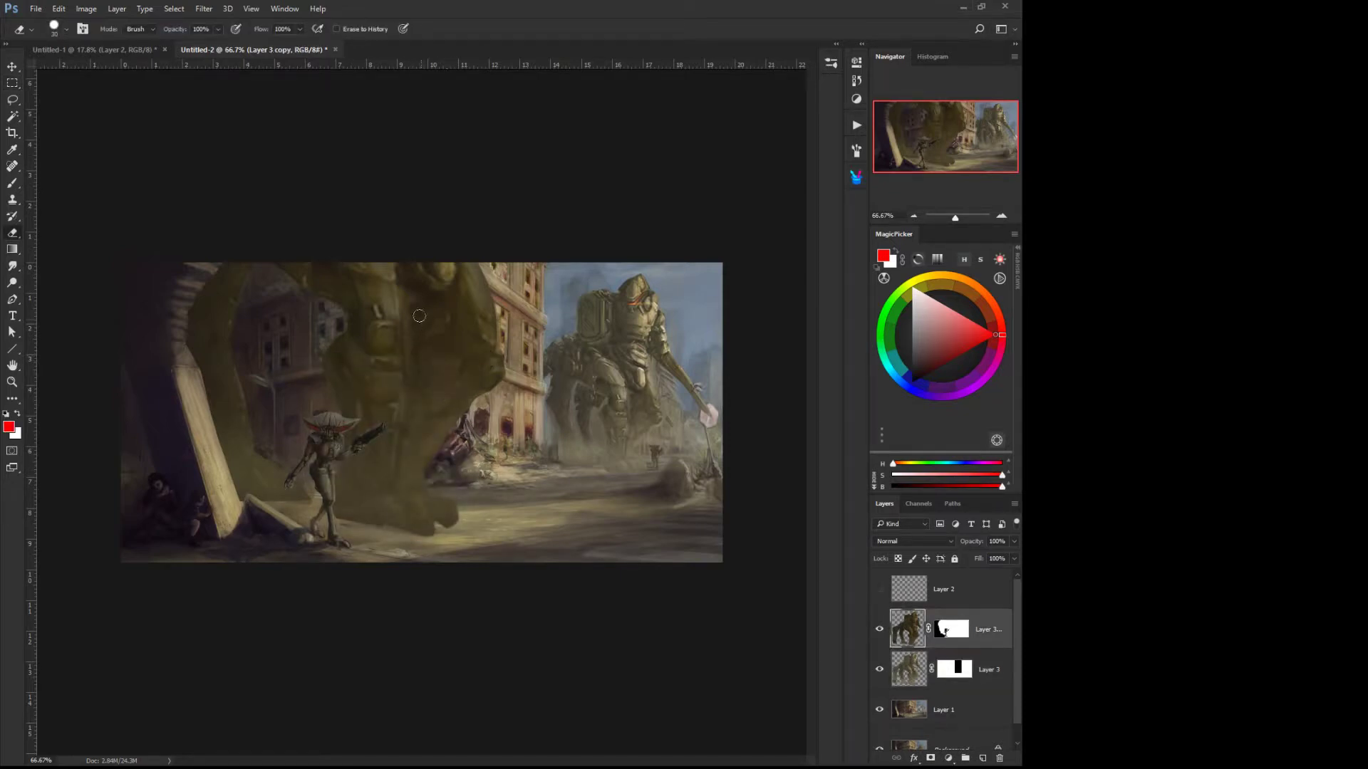
key(bracketleft)
key(bracketleft)
drag(414, 309, 419, 351)
key(bracketright)
drag(407, 293, 413, 370)
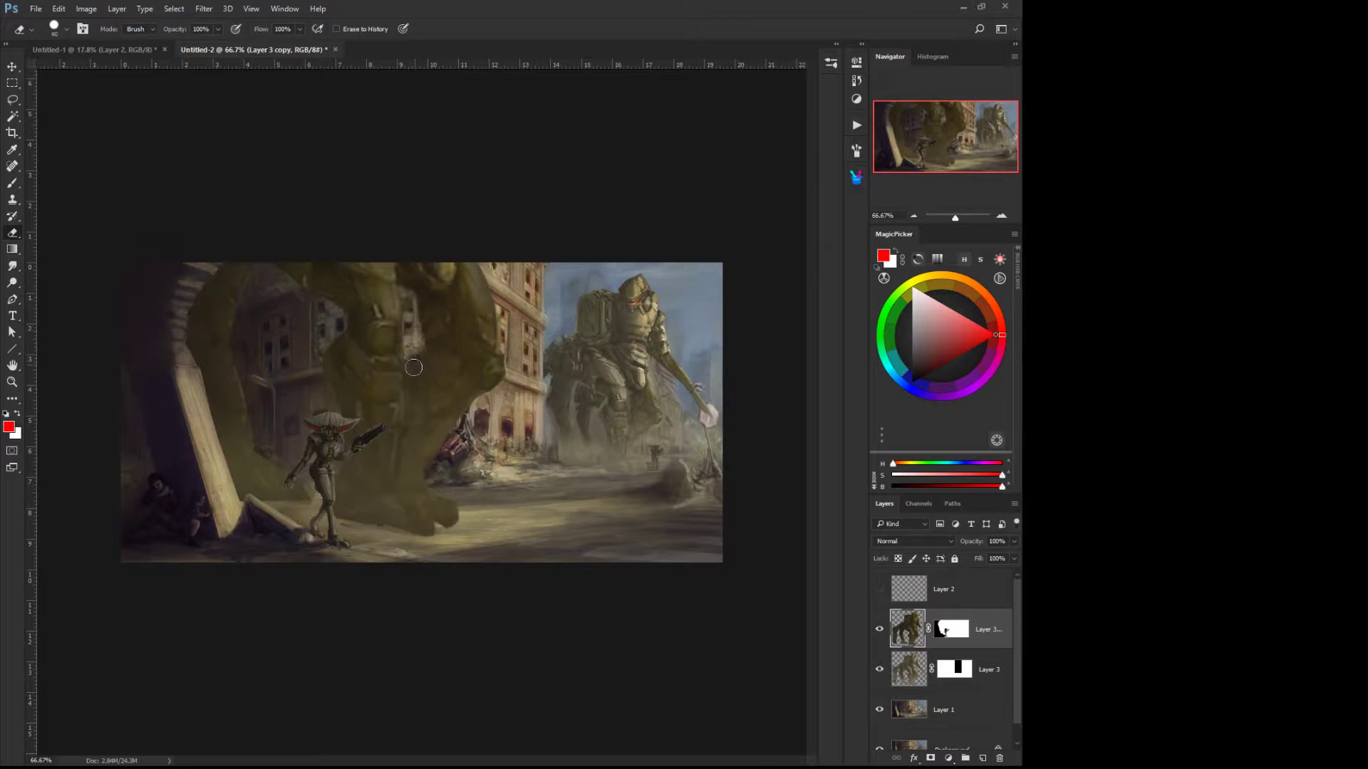
drag(408, 291, 429, 346)
drag(236, 351, 255, 442)
Step: With Layer 3 copy hidden, lasso the wrecked vehicle and copy it from Layer 1 to a new layer, and show Layer 3 copy again
click(879, 632)
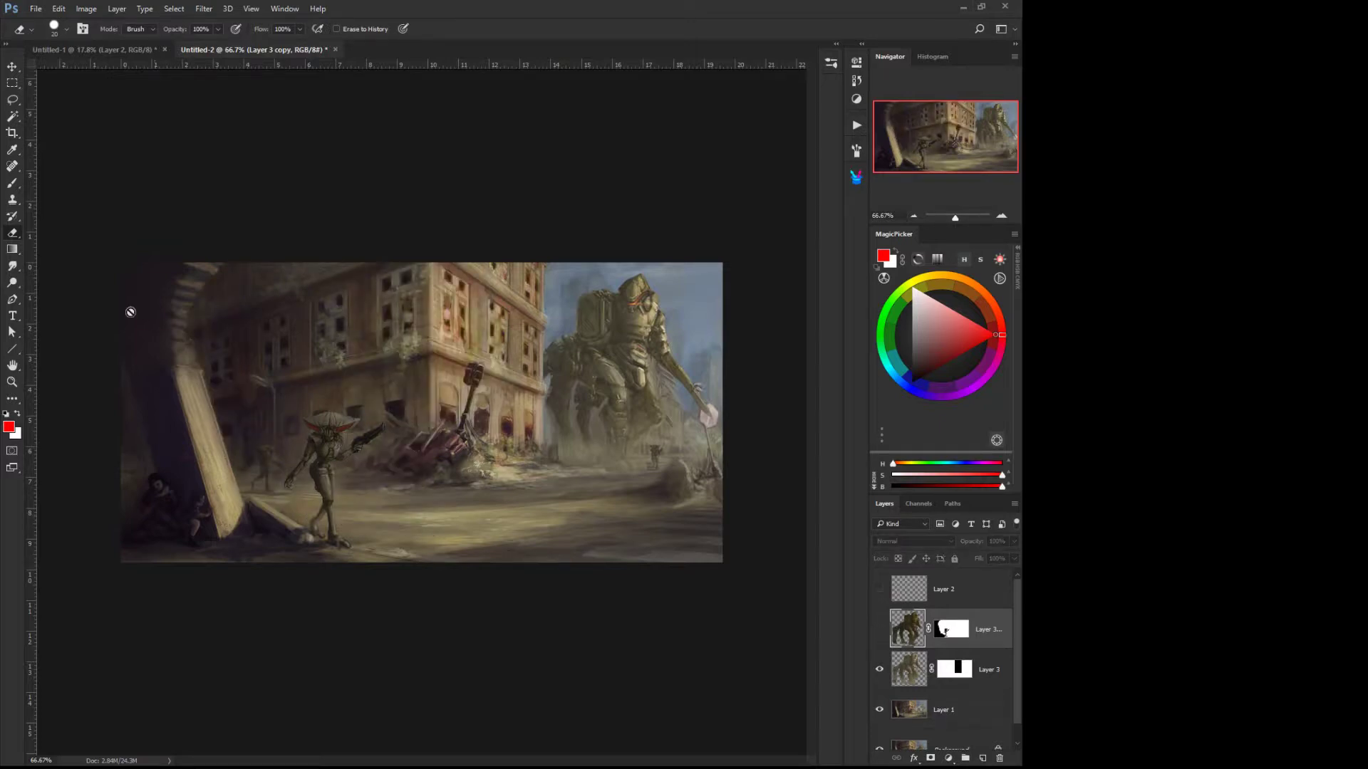
click(13, 100)
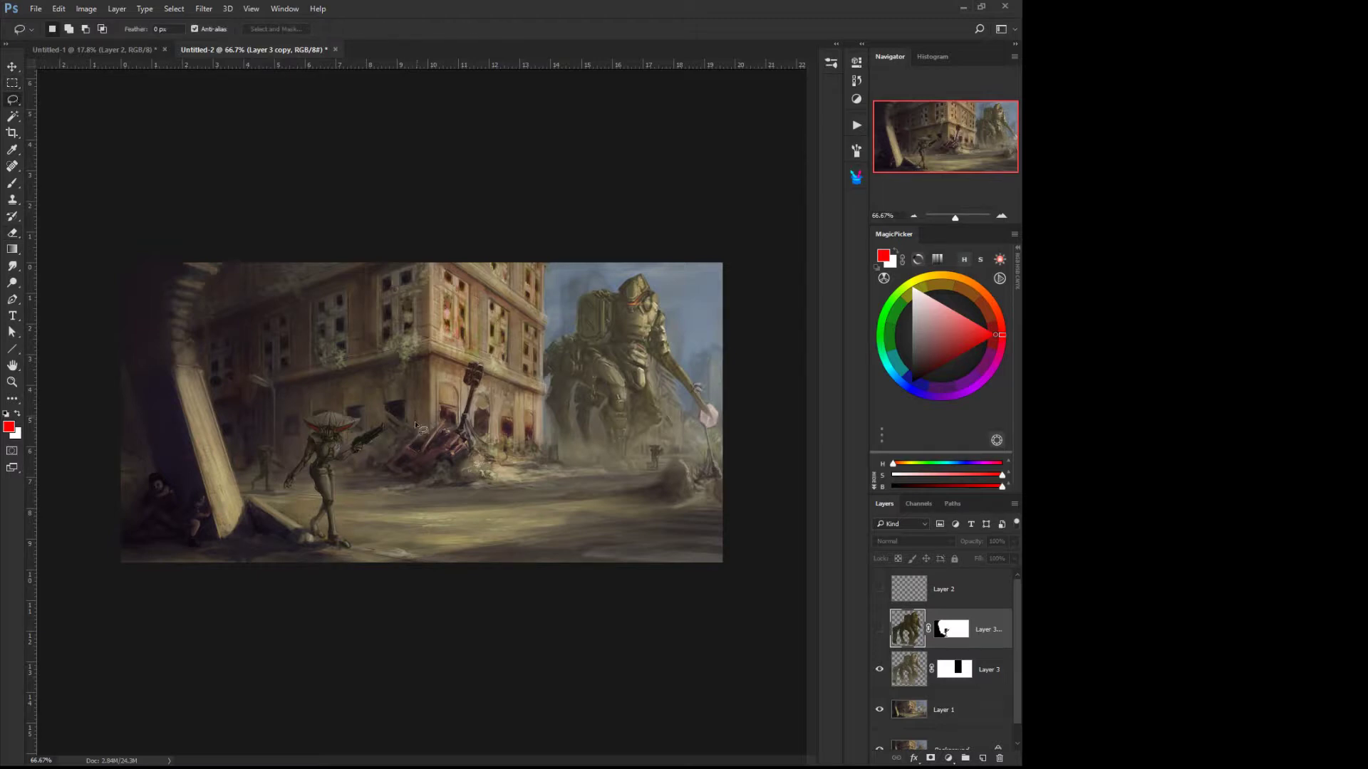
mouse_move(383, 433)
mouse_down()
mouse_move(454, 425)
mouse_move(470, 365)
mouse_move(494, 369)
mouse_move(472, 429)
mouse_move(493, 484)
mouse_move(390, 484)
mouse_move(384, 429)
mouse_up()
right_click(420, 454)
click(884, 711)
click(884, 711)
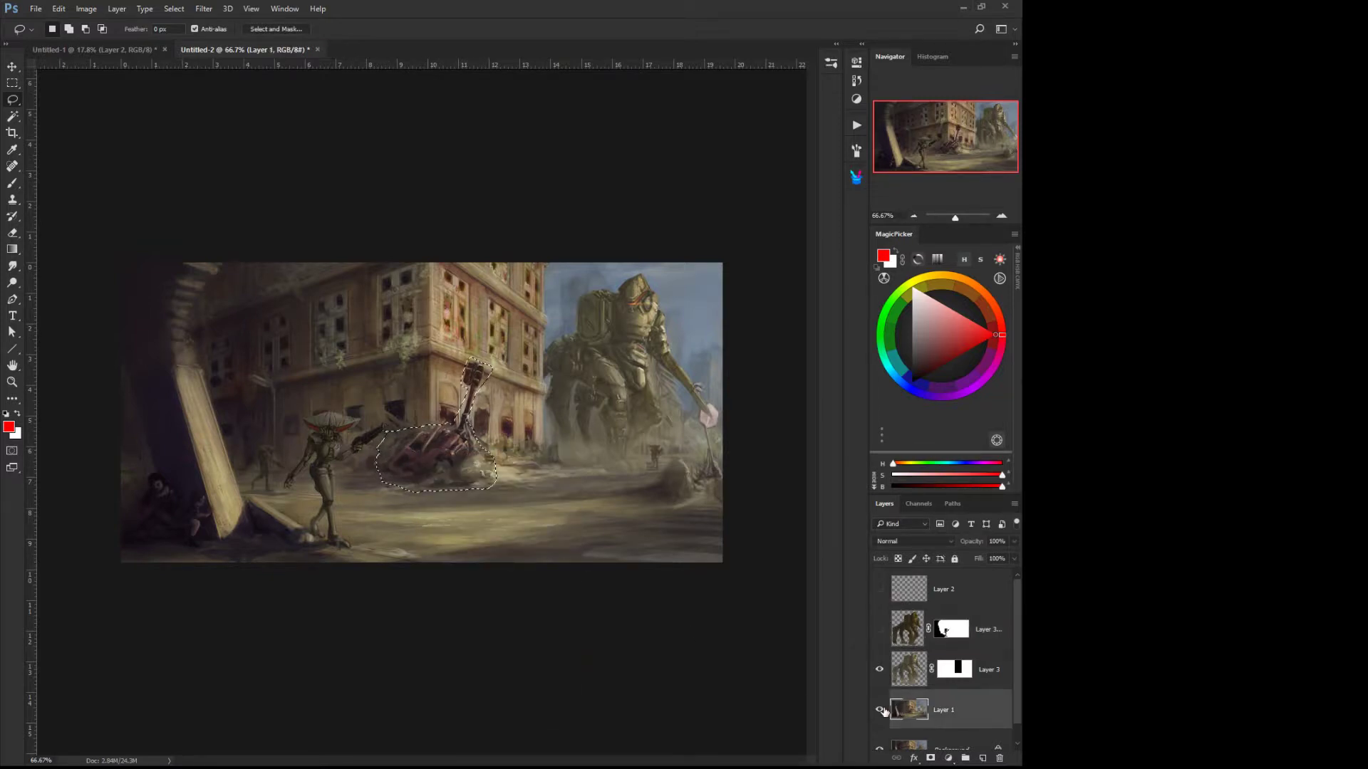
right_click(411, 475)
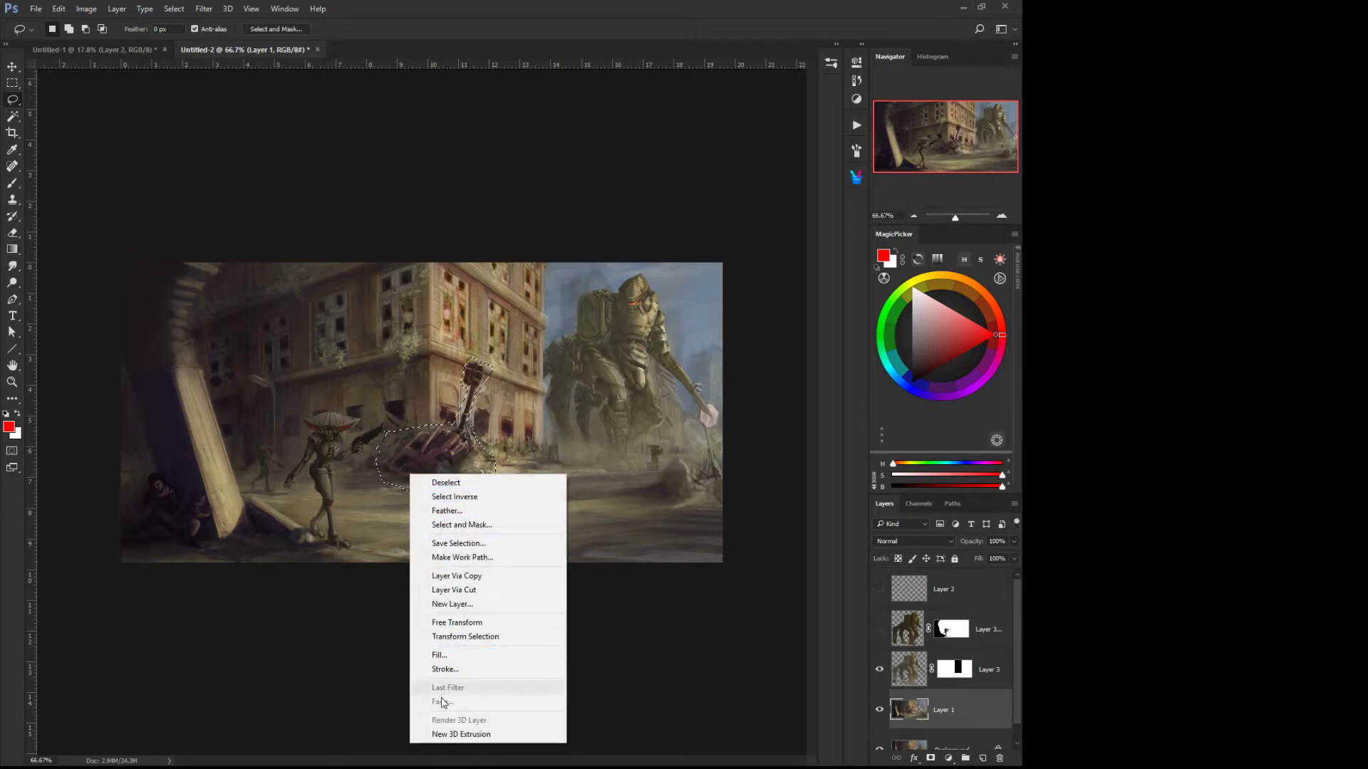
click(451, 579)
click(880, 629)
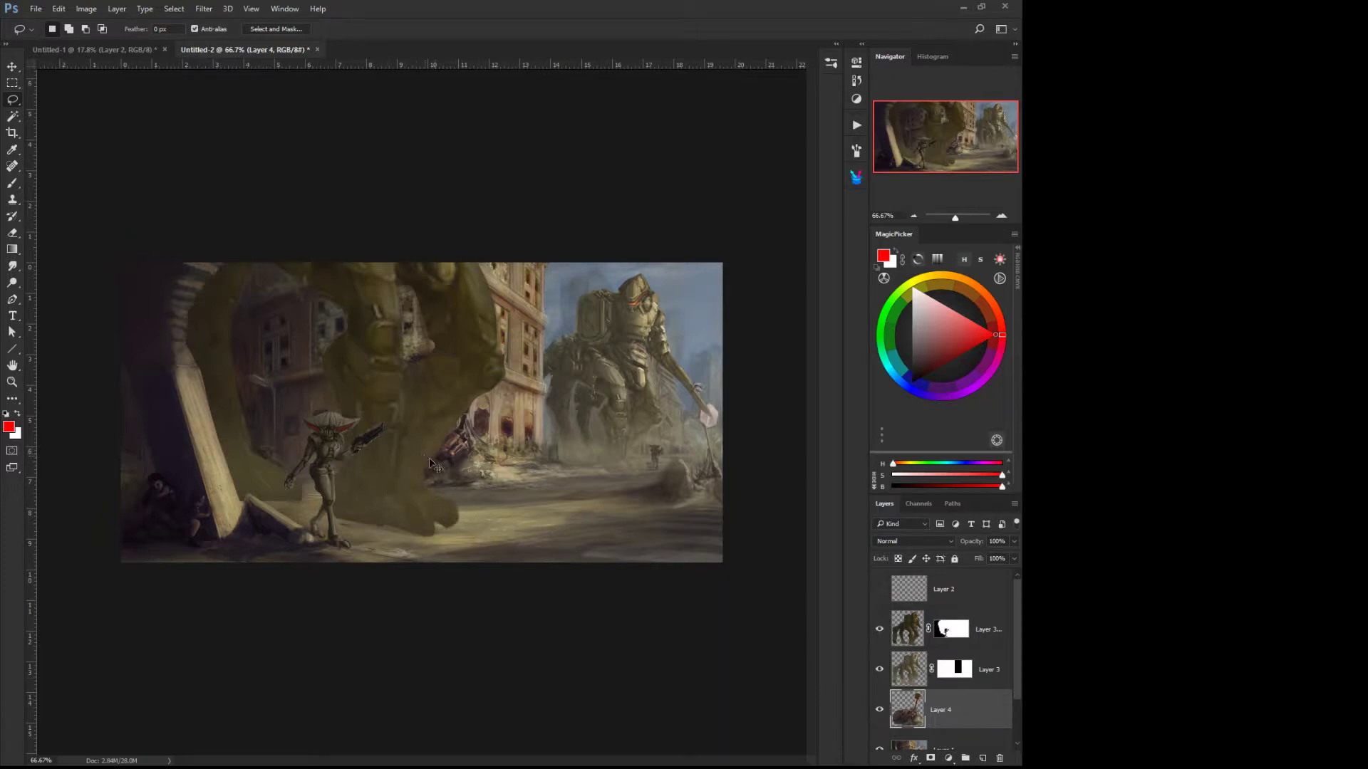
Step: Move the copied wrecked vehicle out from behind the foreground giant's leg and rotate it clockwise
mouse_move(448, 453)
mouse_down()
mouse_move(490, 464)
mouse_move(476, 450)
mouse_up()
middle_click(512, 493)
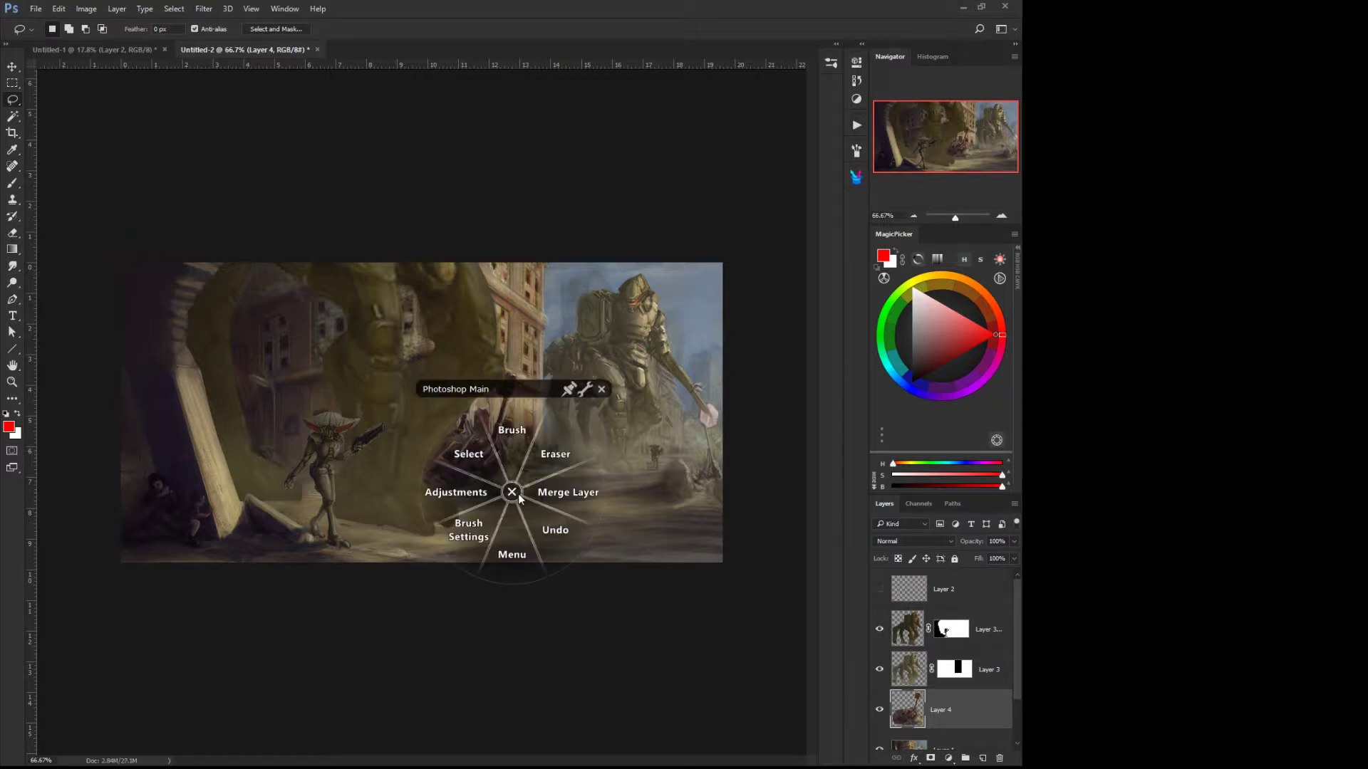
click(473, 462)
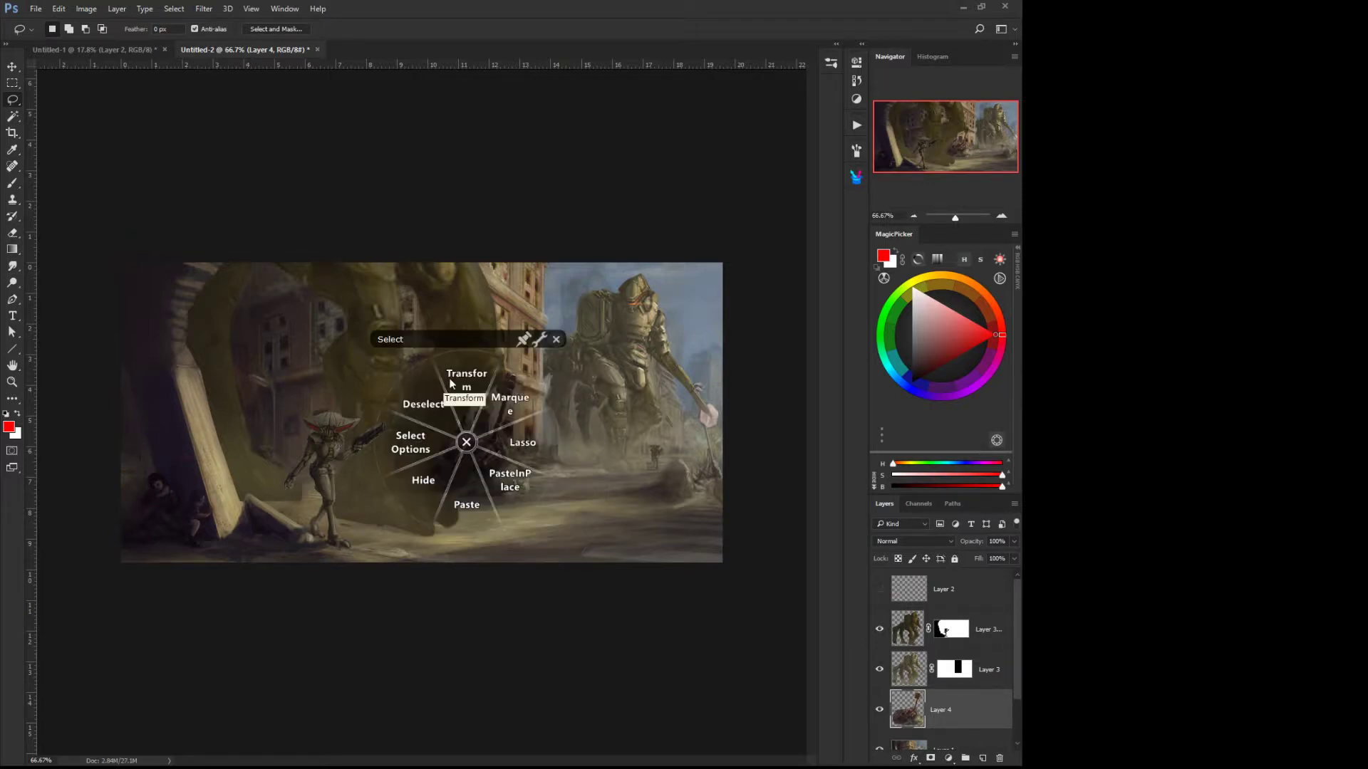
click(458, 387)
drag(567, 510, 542, 534)
drag(463, 471, 463, 457)
key(Return)
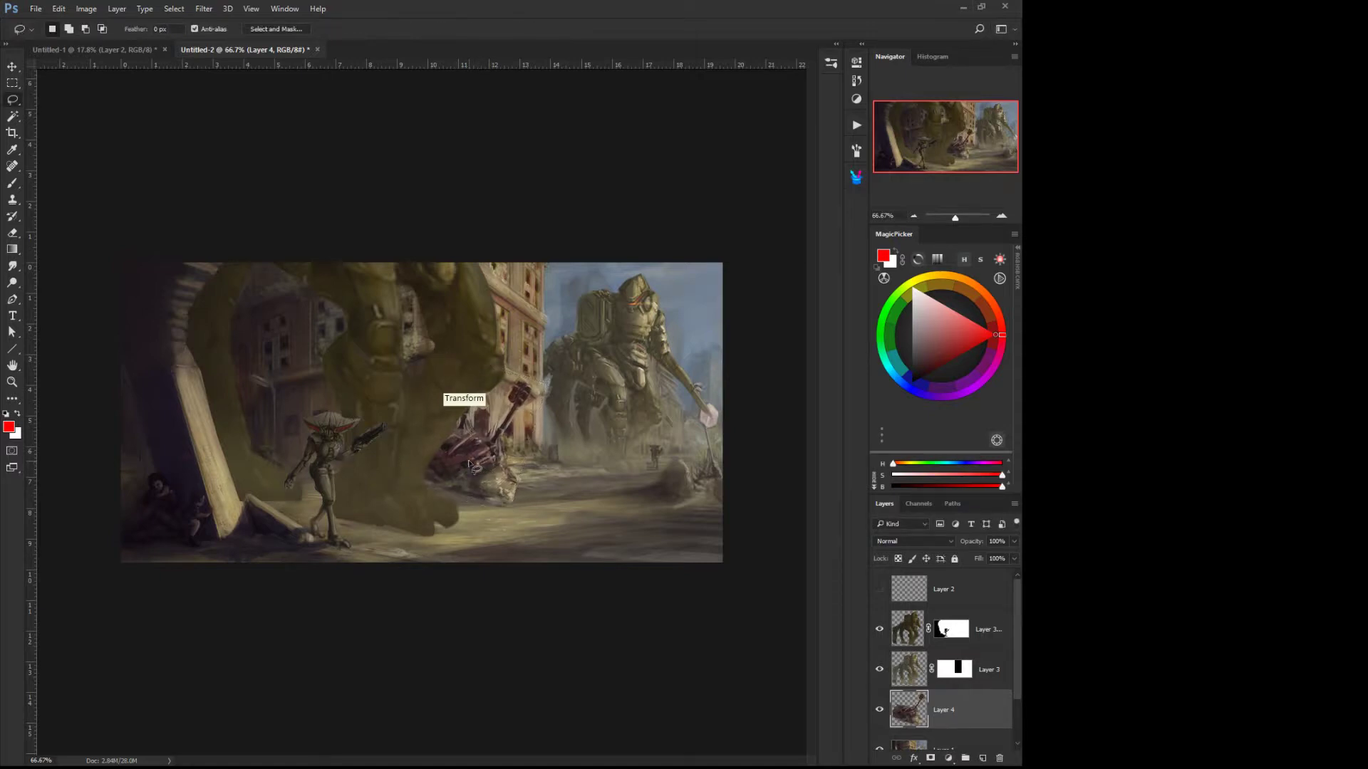
Step: Erase the copied rubble beneath the wrecked vehicle on Layer 4 to blend it into the ground
middle_click(462, 486)
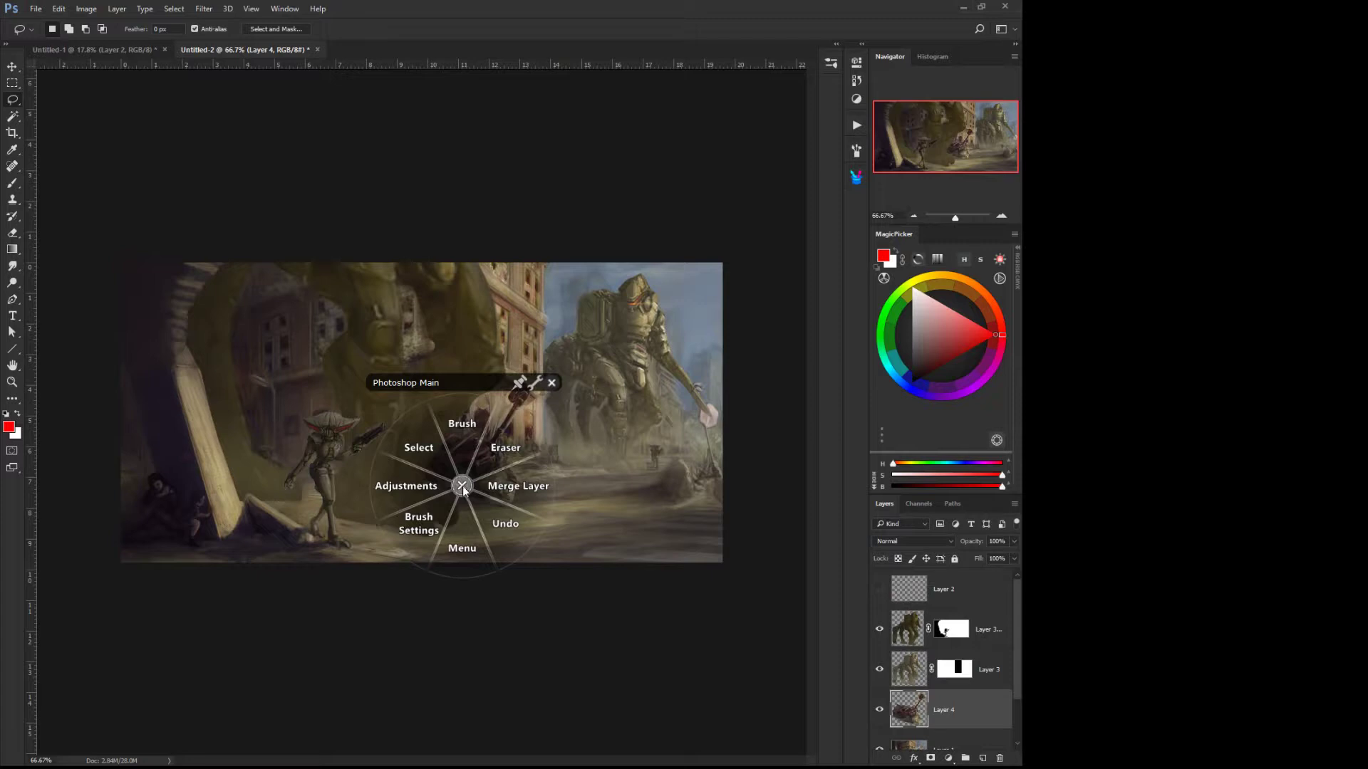
click(462, 487)
right_click(456, 483)
click(491, 455)
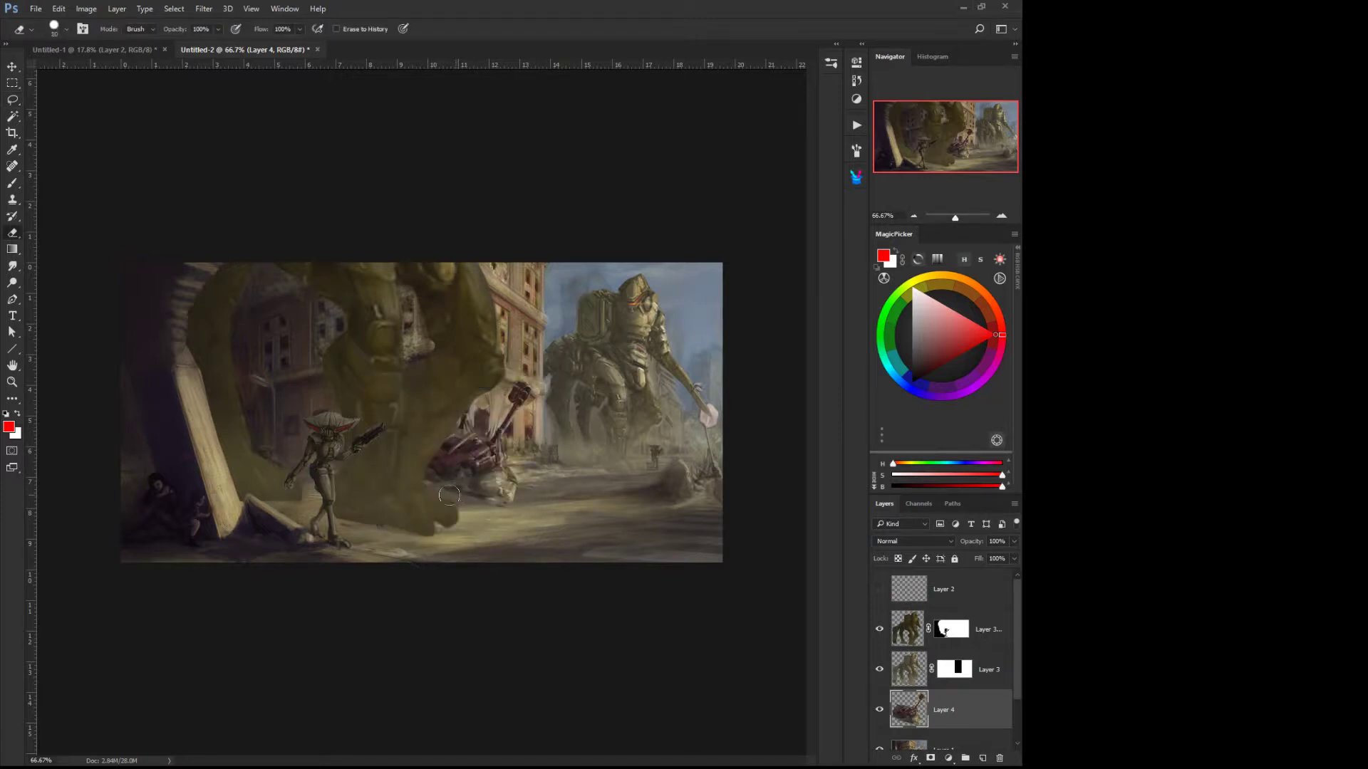
mouse_move(448, 495)
mouse_down()
mouse_move(517, 500)
mouse_move(447, 497)
mouse_move(481, 493)
mouse_up()
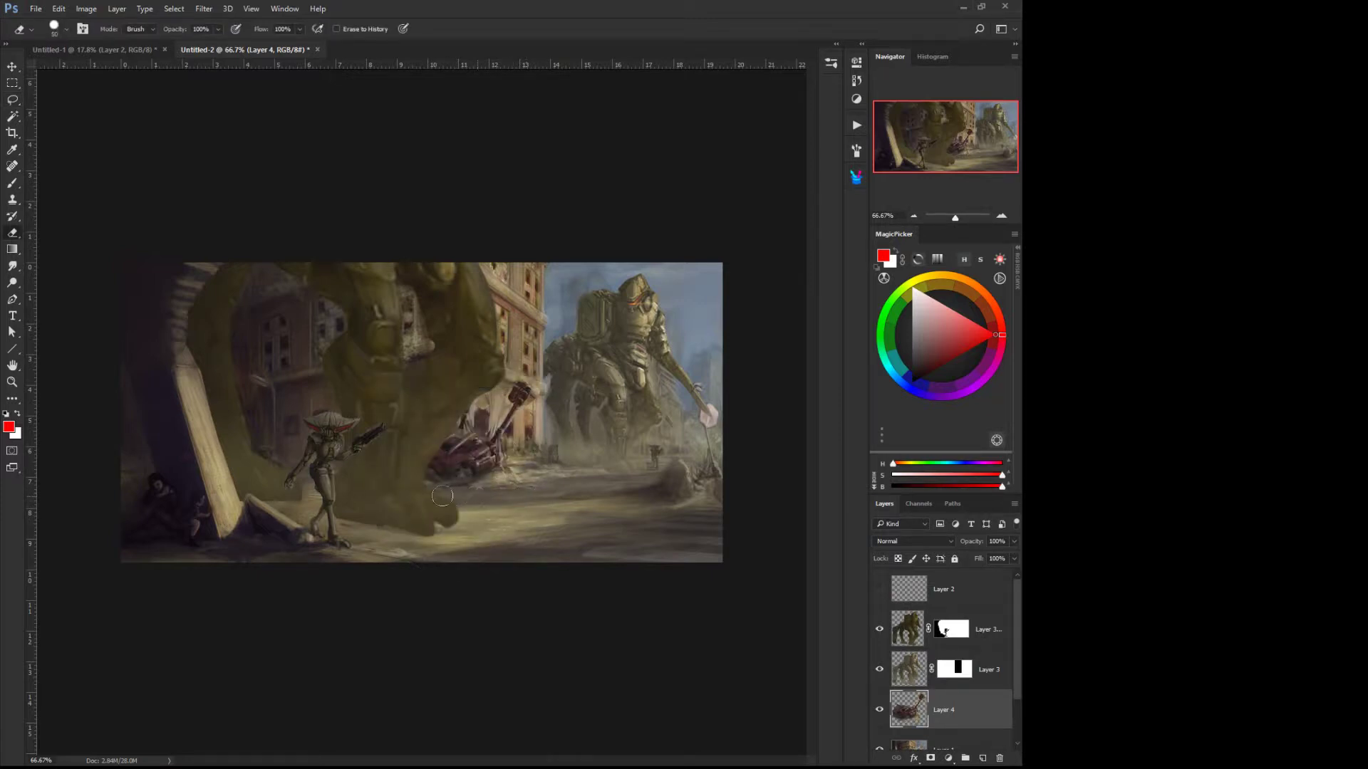
Step: Lock the transparent pixels of Layer 3 copy and prepare a larger brush with dark purple sampled from the shadowed arch
right_click(344, 487)
click(342, 450)
ctrl+click(456, 382)
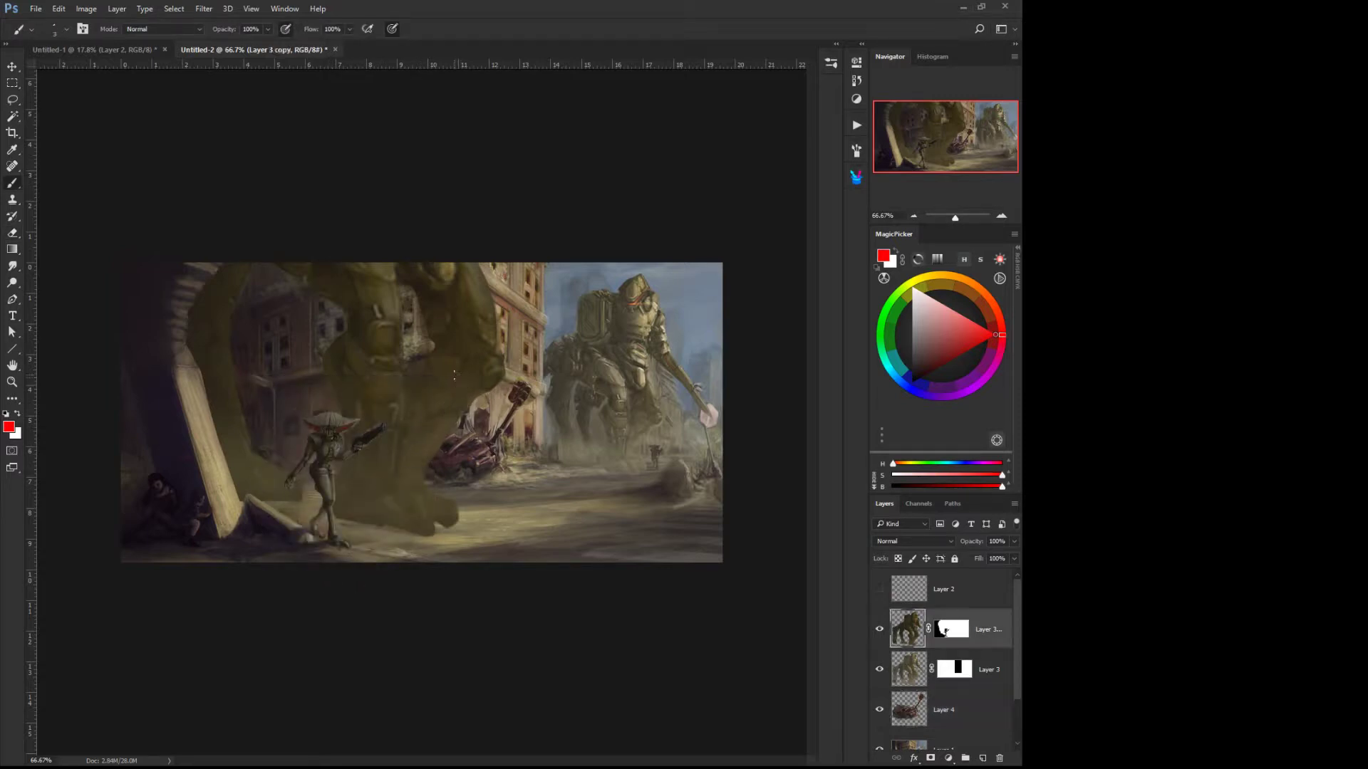
alt+click(630, 385)
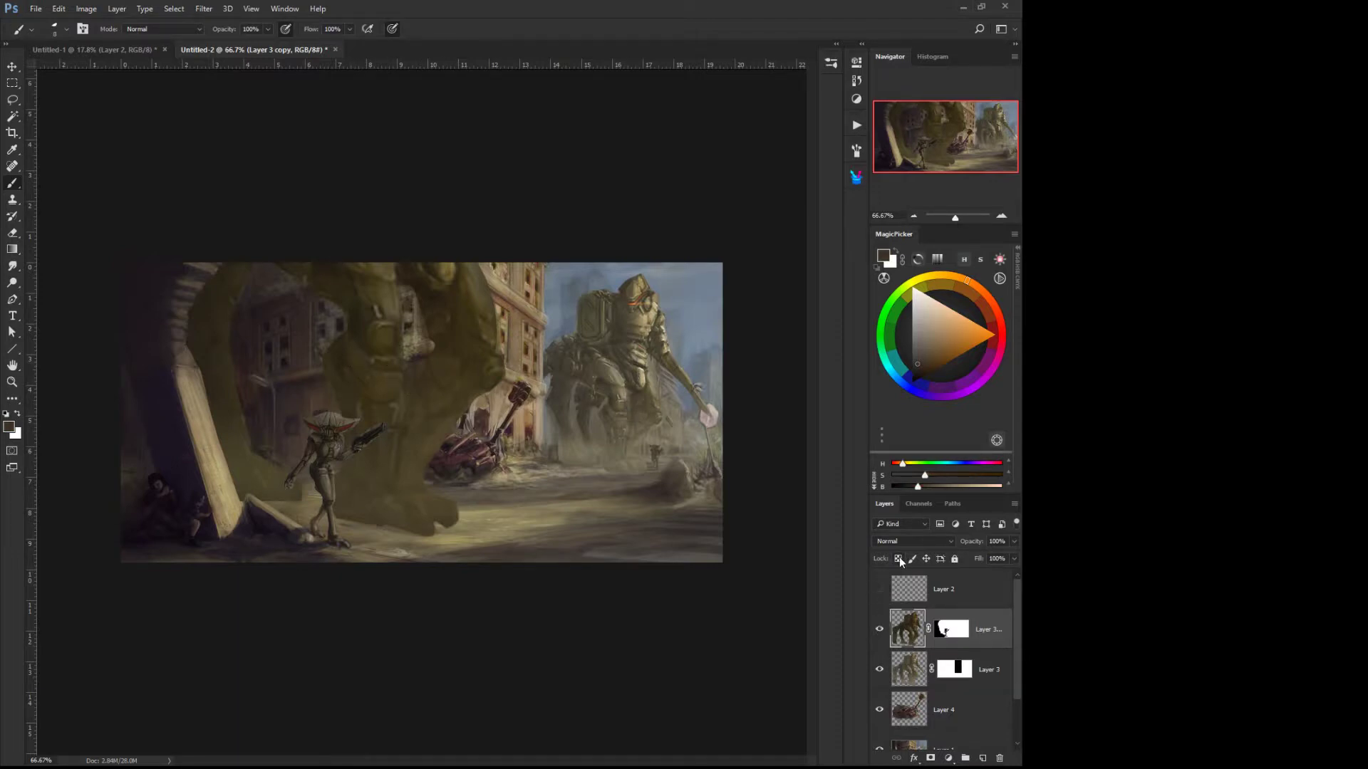
key(bracketright)
key(bracketright)
key(bracketright)
key(bracketright)
key(bracketright)
key(bracketright)
alt+click(166, 417)
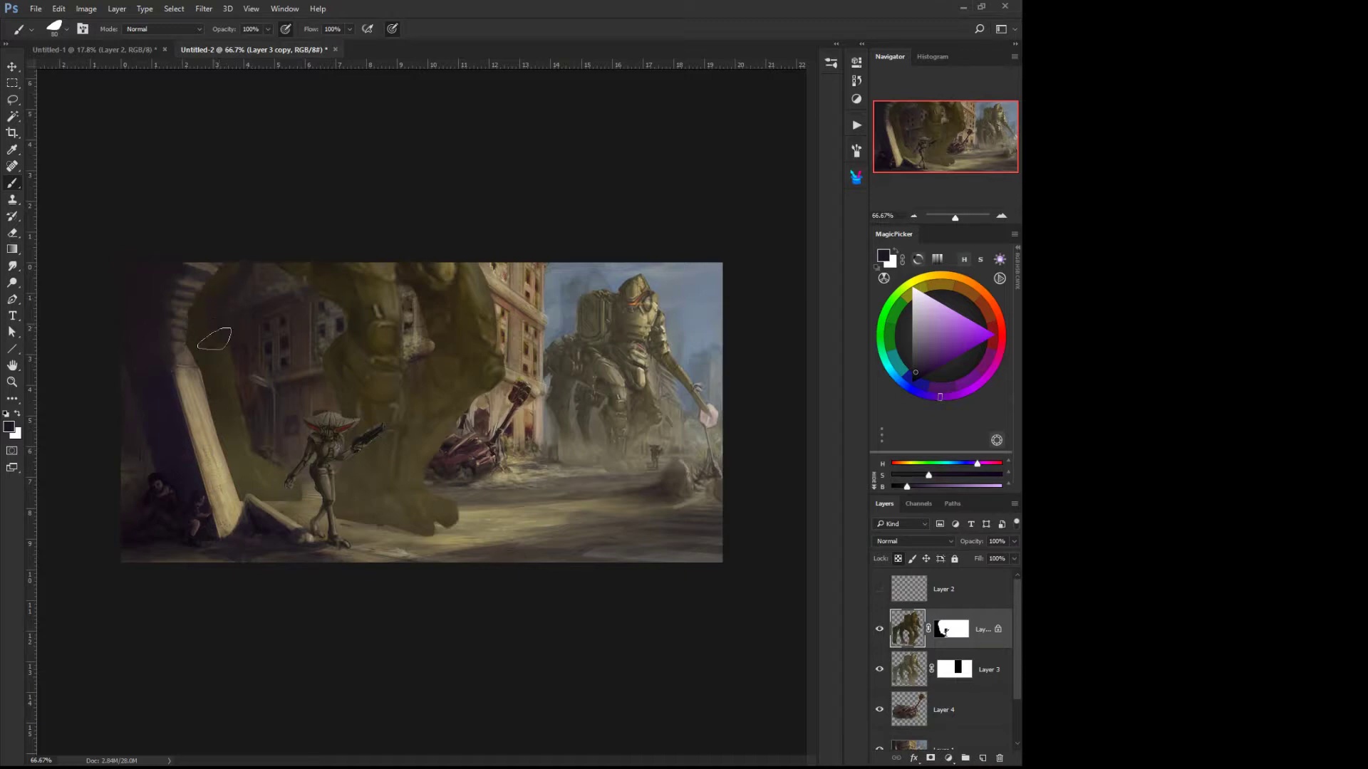
Step: Paint dark shadows over the foreground giant's torso, rear leg, knee and front foot on Layer 3 copy
mouse_move(318, 287)
mouse_down()
mouse_move(360, 319)
mouse_move(362, 342)
mouse_move(448, 301)
mouse_up()
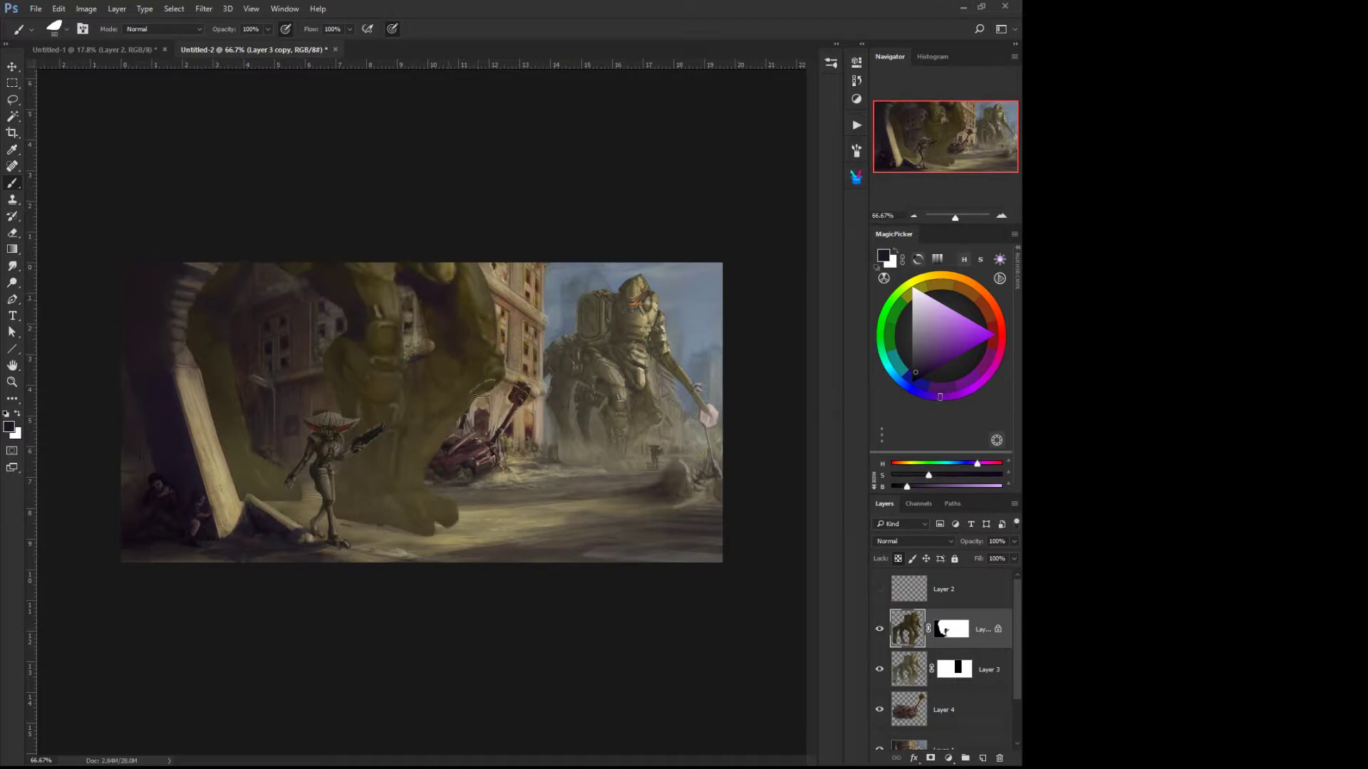
mouse_move(467, 352)
mouse_down()
mouse_move(489, 393)
mouse_move(475, 394)
mouse_move(466, 340)
mouse_move(461, 374)
mouse_move(424, 396)
mouse_move(444, 378)
mouse_move(405, 389)
mouse_move(447, 349)
mouse_move(415, 369)
mouse_move(399, 479)
mouse_up()
mouse_move(437, 404)
mouse_down()
mouse_move(443, 360)
mouse_move(453, 395)
mouse_move(425, 393)
mouse_move(417, 438)
mouse_up()
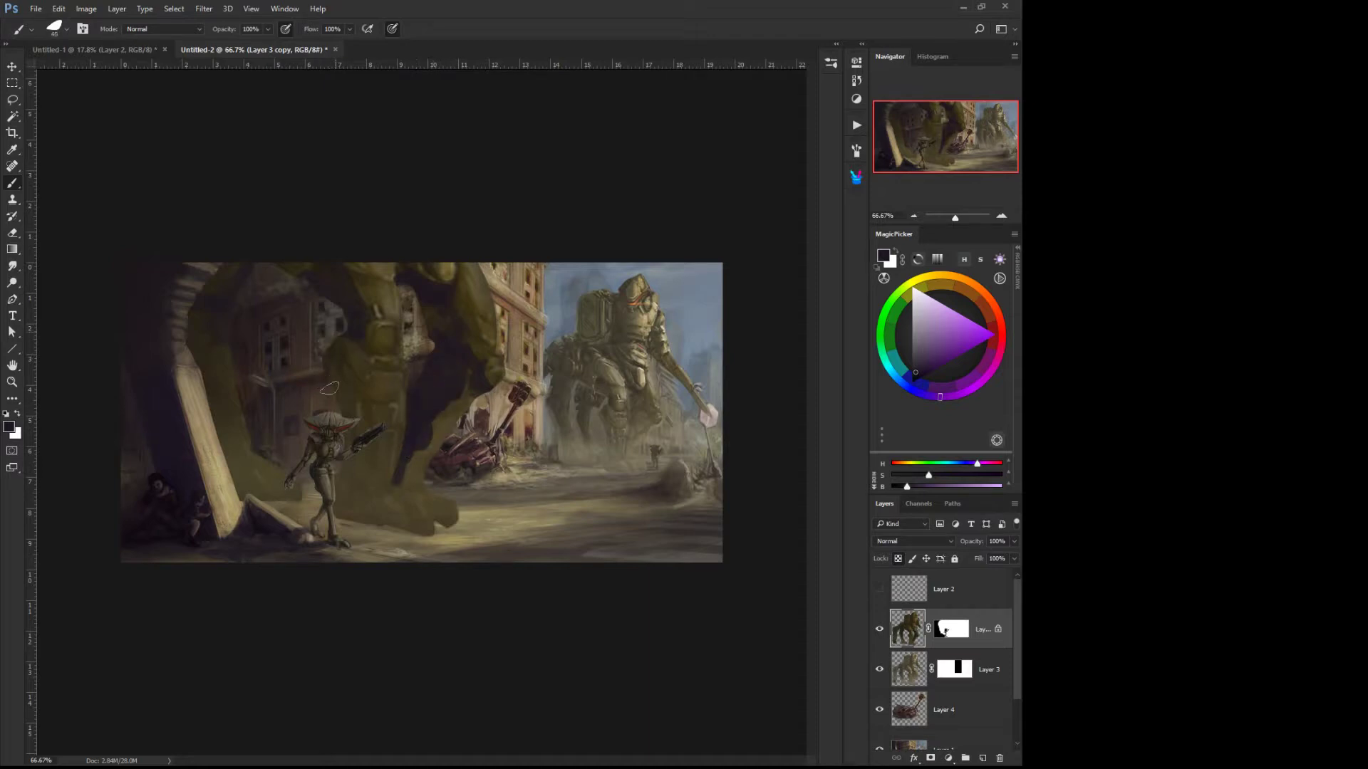
key(bracketleft)
key(bracketleft)
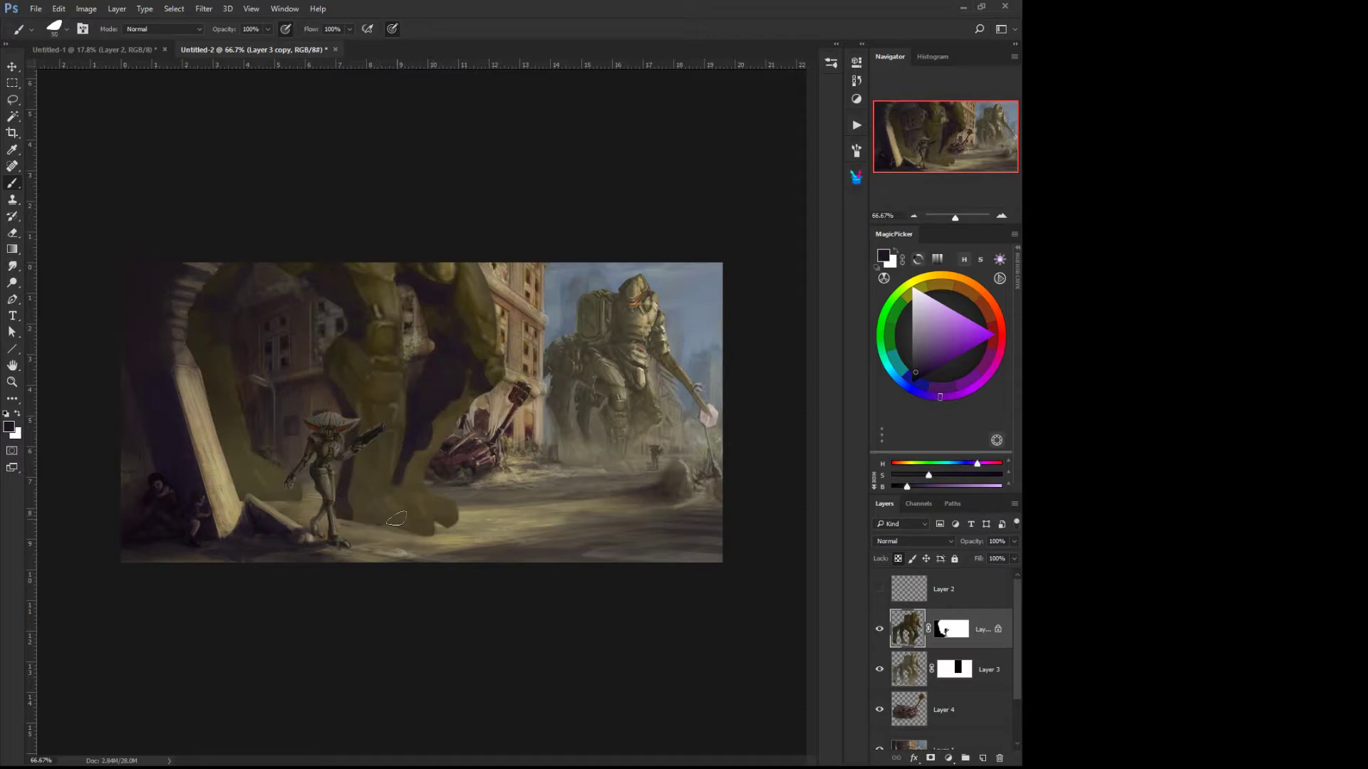
mouse_move(396, 519)
mouse_down()
mouse_move(409, 525)
mouse_move(359, 519)
mouse_move(340, 492)
mouse_up()
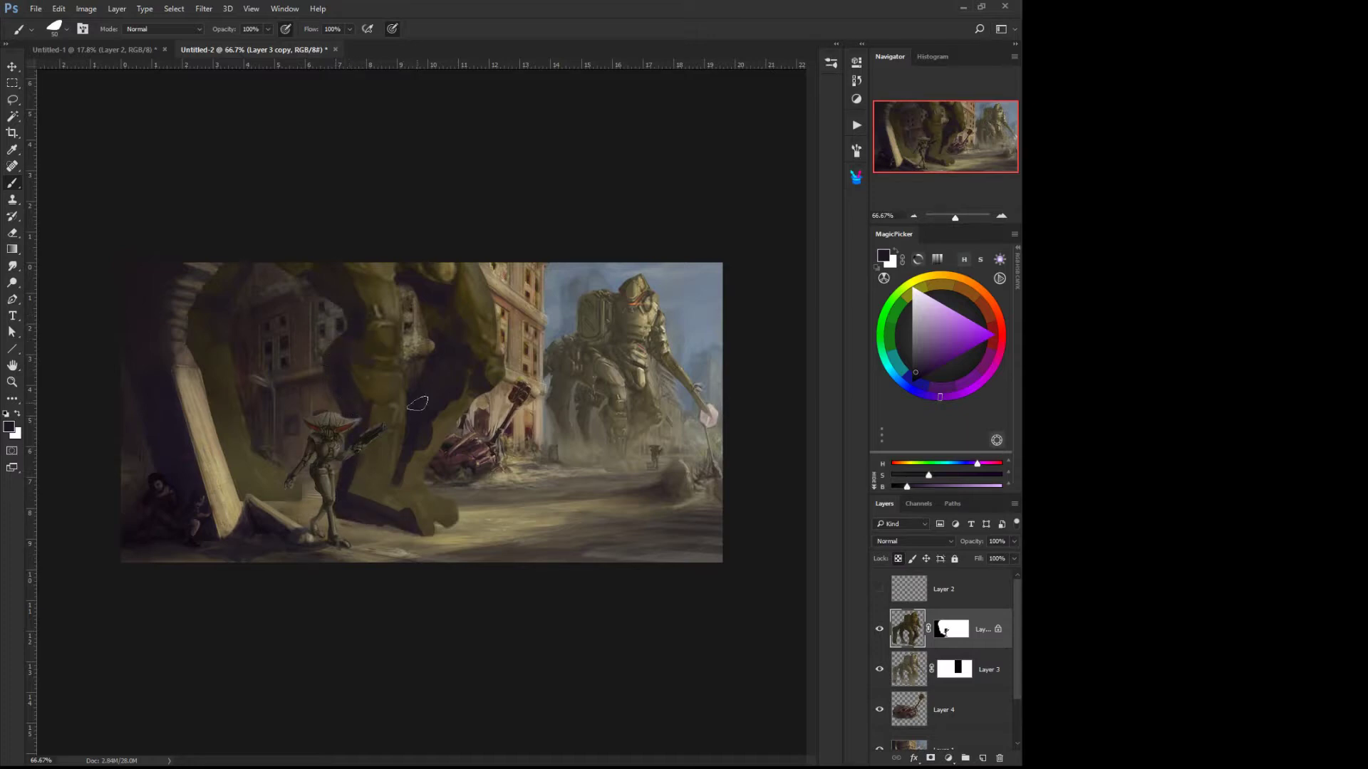
mouse_move(353, 384)
mouse_down()
mouse_move(371, 332)
mouse_move(360, 307)
mouse_move(398, 367)
mouse_up()
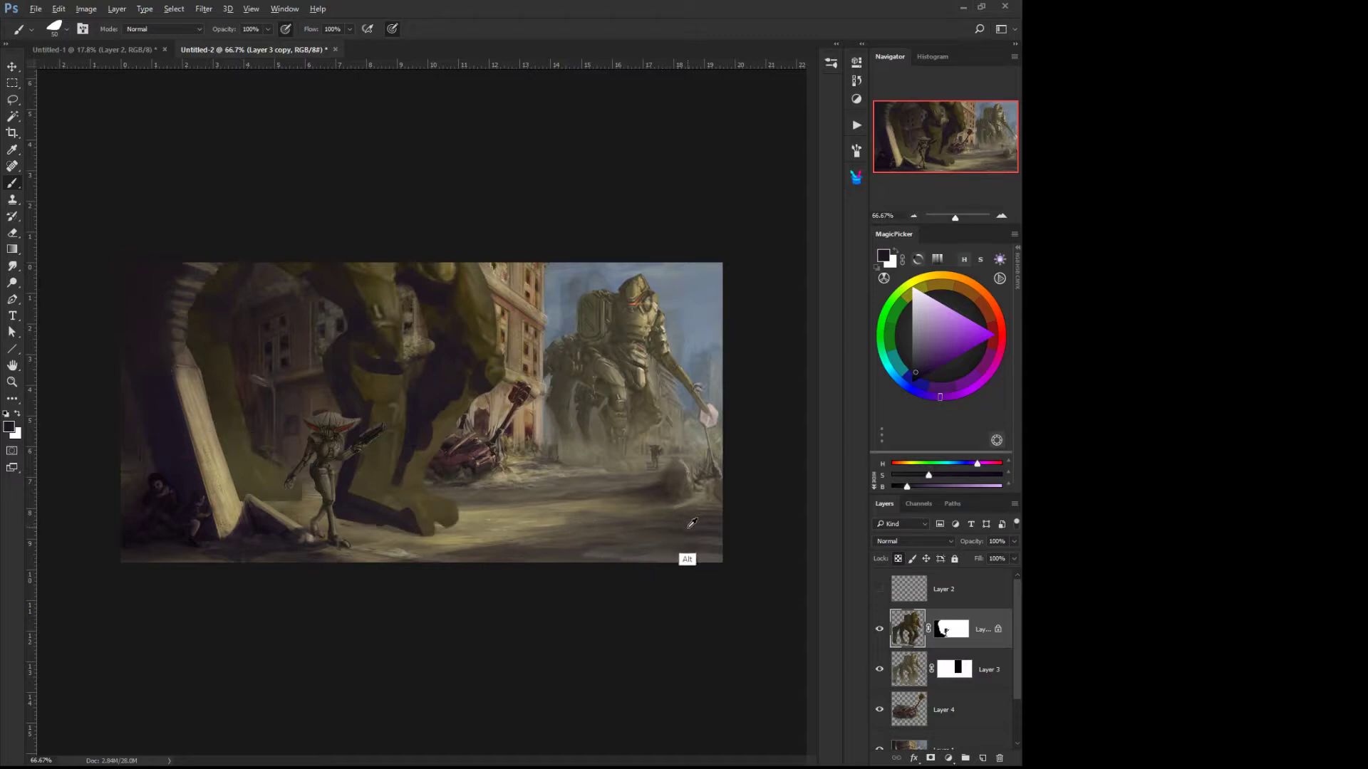
Step: Darken the underside of the foreground giant's front foot with dark tones sampled from the ground
alt+click(659, 518)
drag(656, 523, 633, 526)
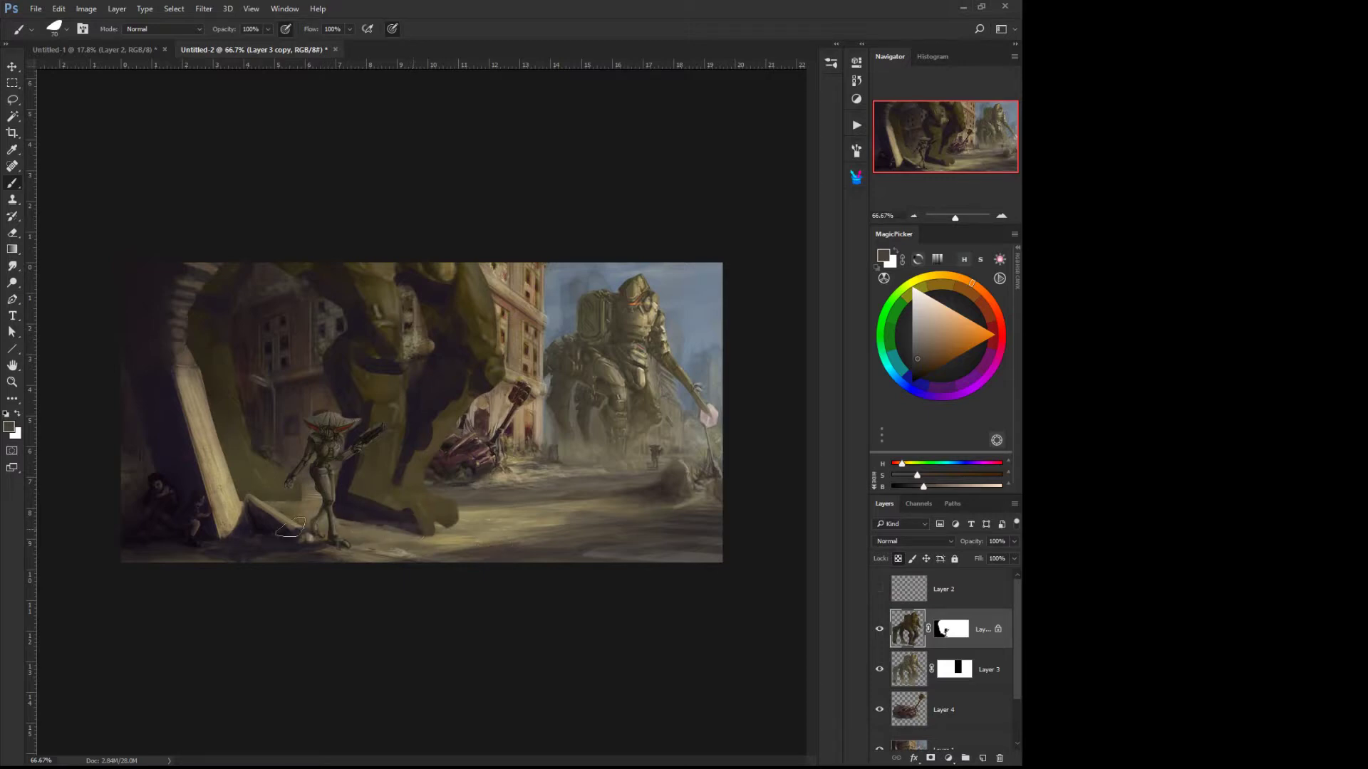
middle_click(378, 536)
alt+click(356, 545)
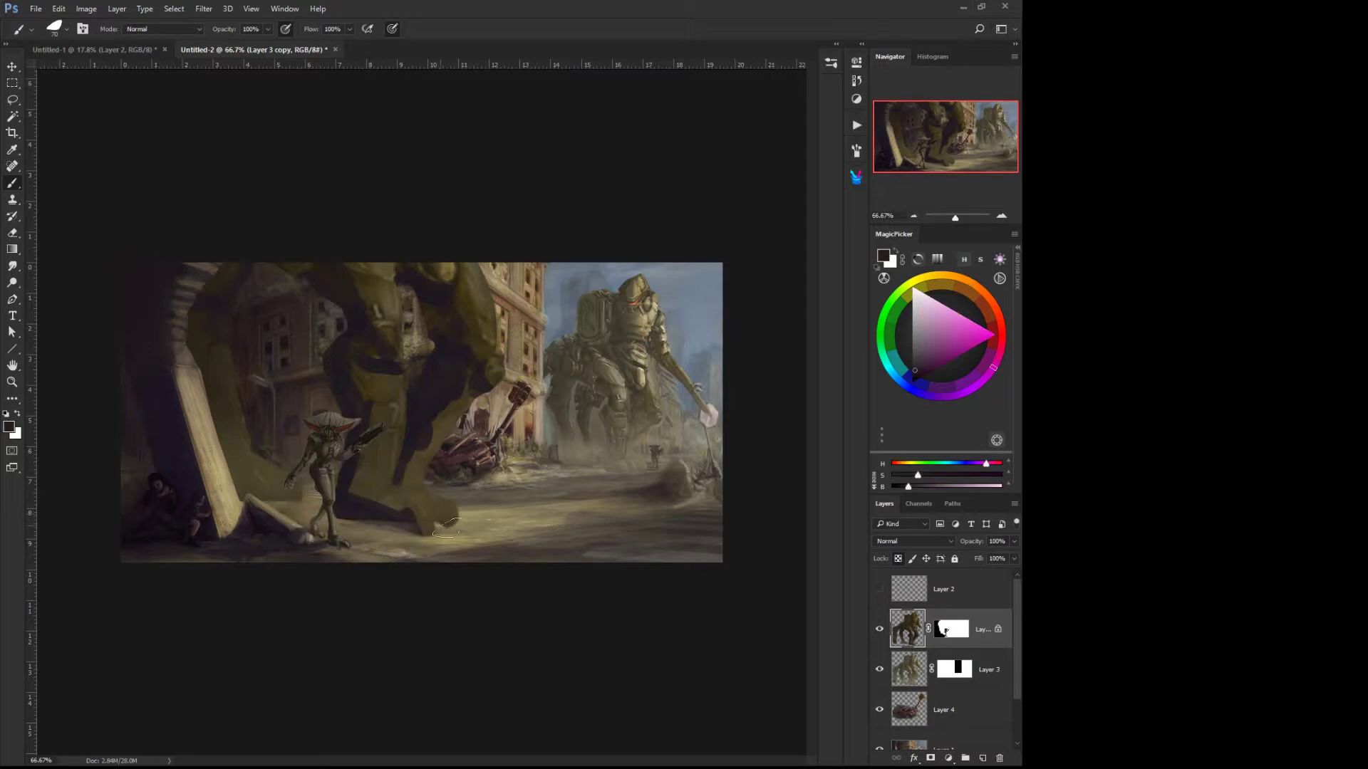
drag(356, 509, 431, 533)
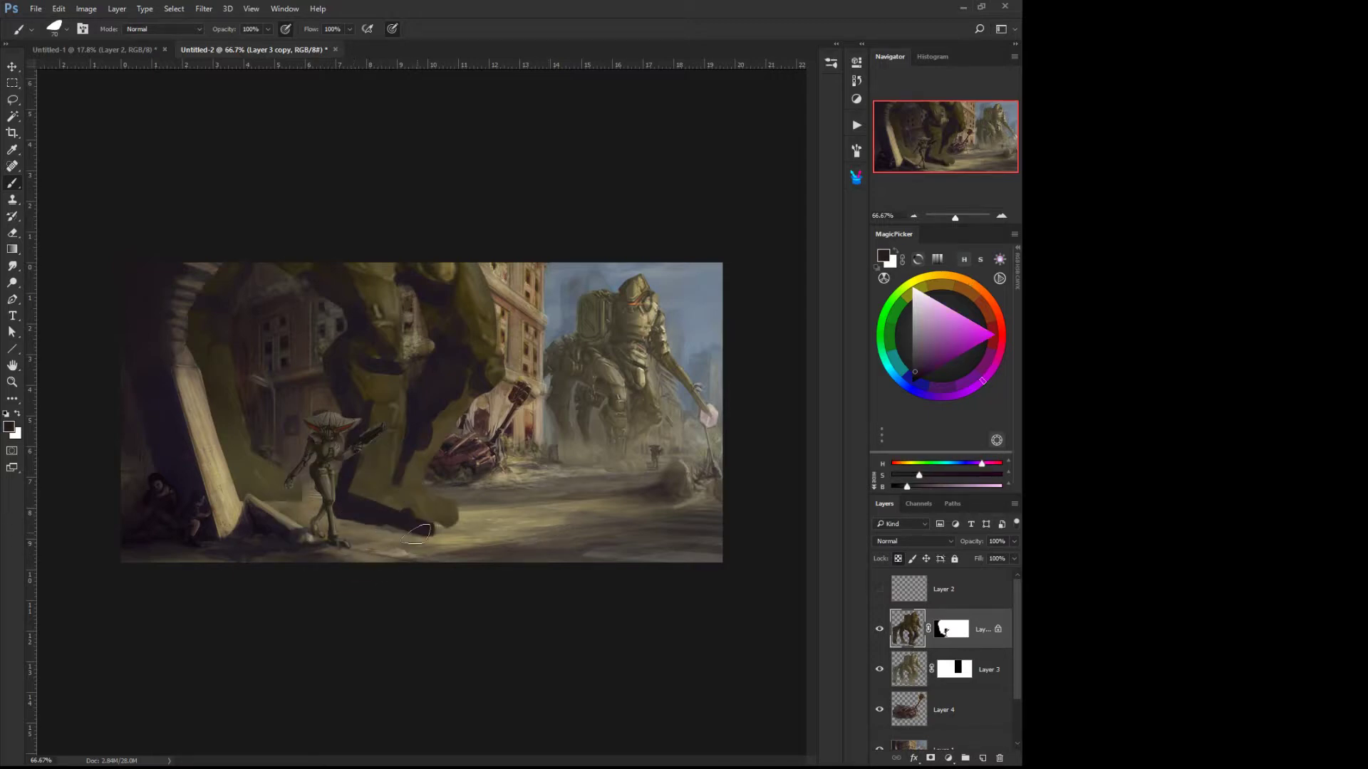
alt+click(336, 543)
Step: Create a new layer above Layer 3 and paint a dark cast shadow on the ground beneath the foreground giant
click(906, 668)
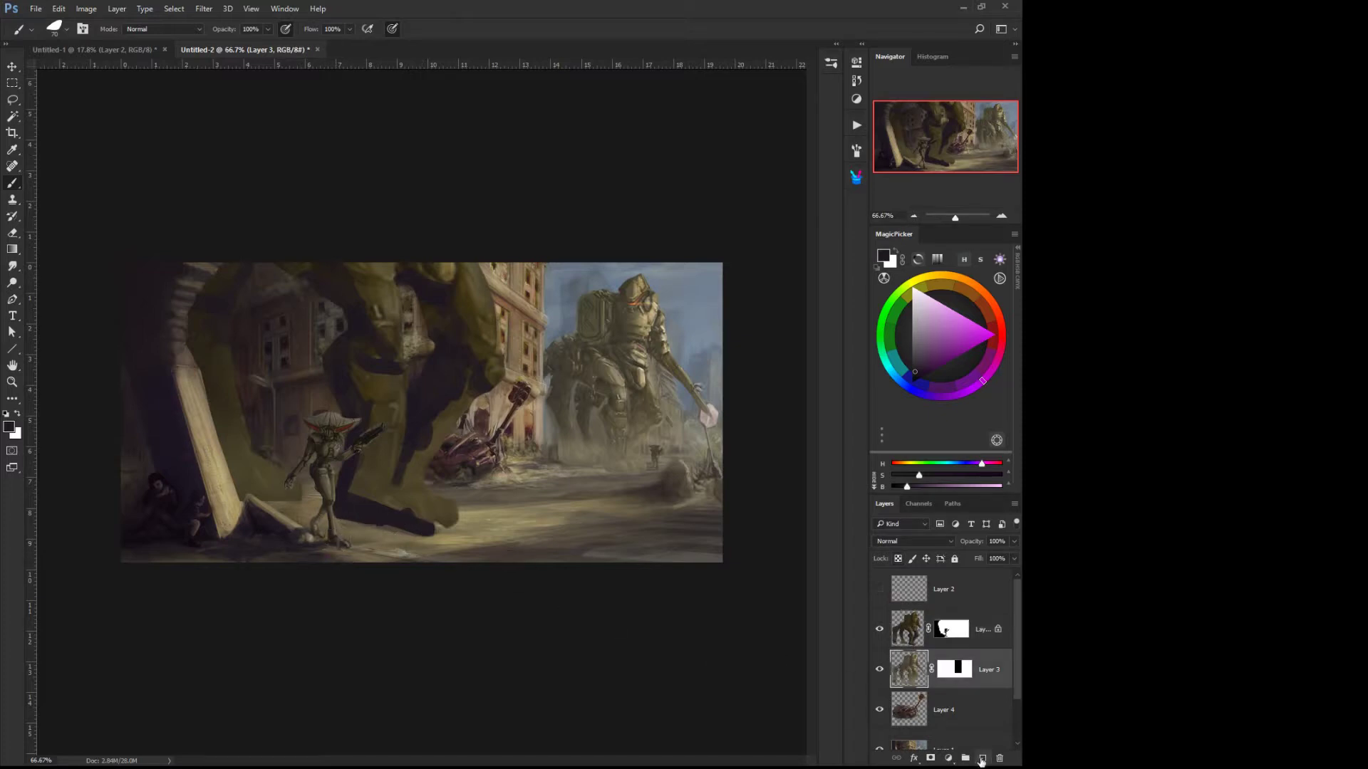
click(983, 758)
alt+click(656, 489)
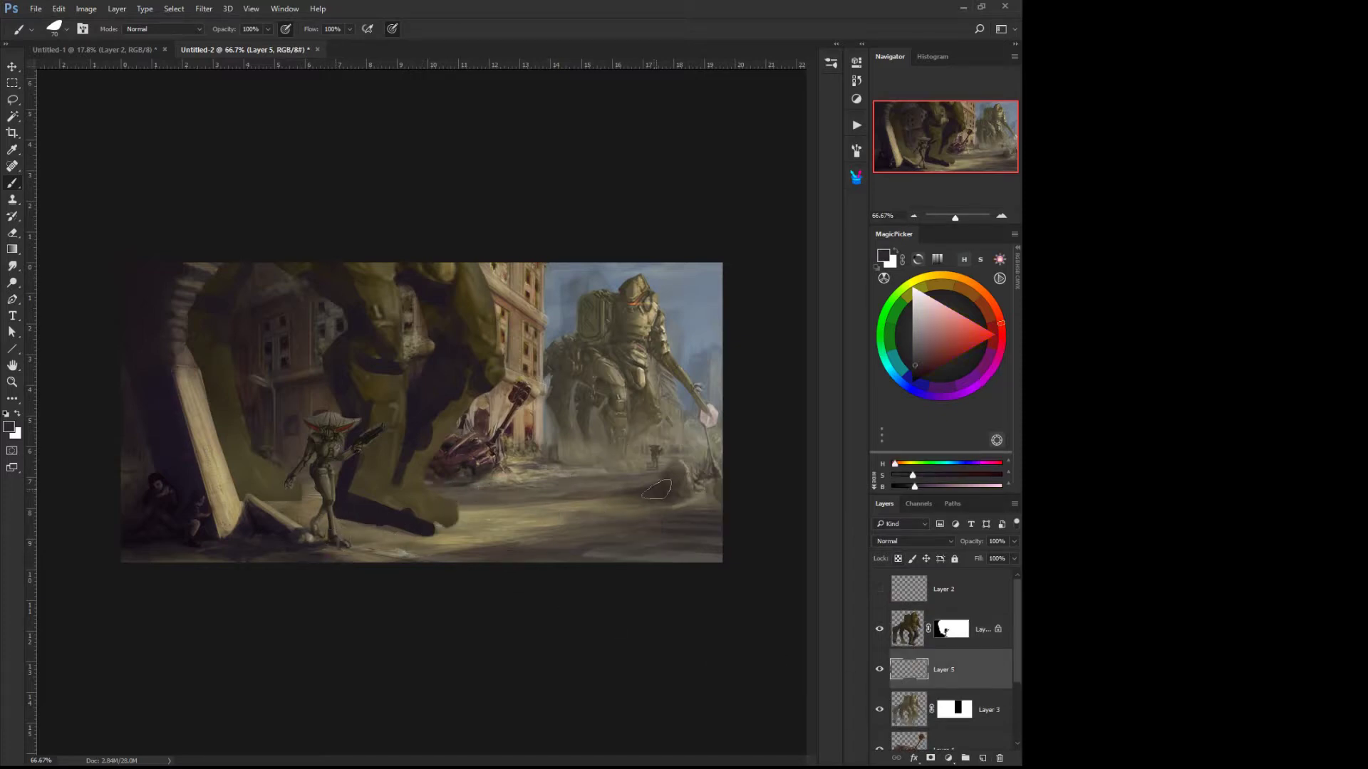
mouse_move(388, 527)
mouse_down()
mouse_move(277, 530)
mouse_move(392, 522)
mouse_move(294, 517)
mouse_move(308, 506)
mouse_move(239, 510)
mouse_move(401, 530)
mouse_move(252, 533)
mouse_move(420, 526)
mouse_move(192, 537)
mouse_move(303, 539)
mouse_move(225, 506)
mouse_move(244, 527)
mouse_move(183, 540)
mouse_move(396, 530)
mouse_move(250, 536)
mouse_up()
Step: Extend the dark cast shadow on Layer 5, erasing it from the goblin figure's legs with a smaller eraser
right_click(239, 507)
click(274, 476)
right_click(274, 540)
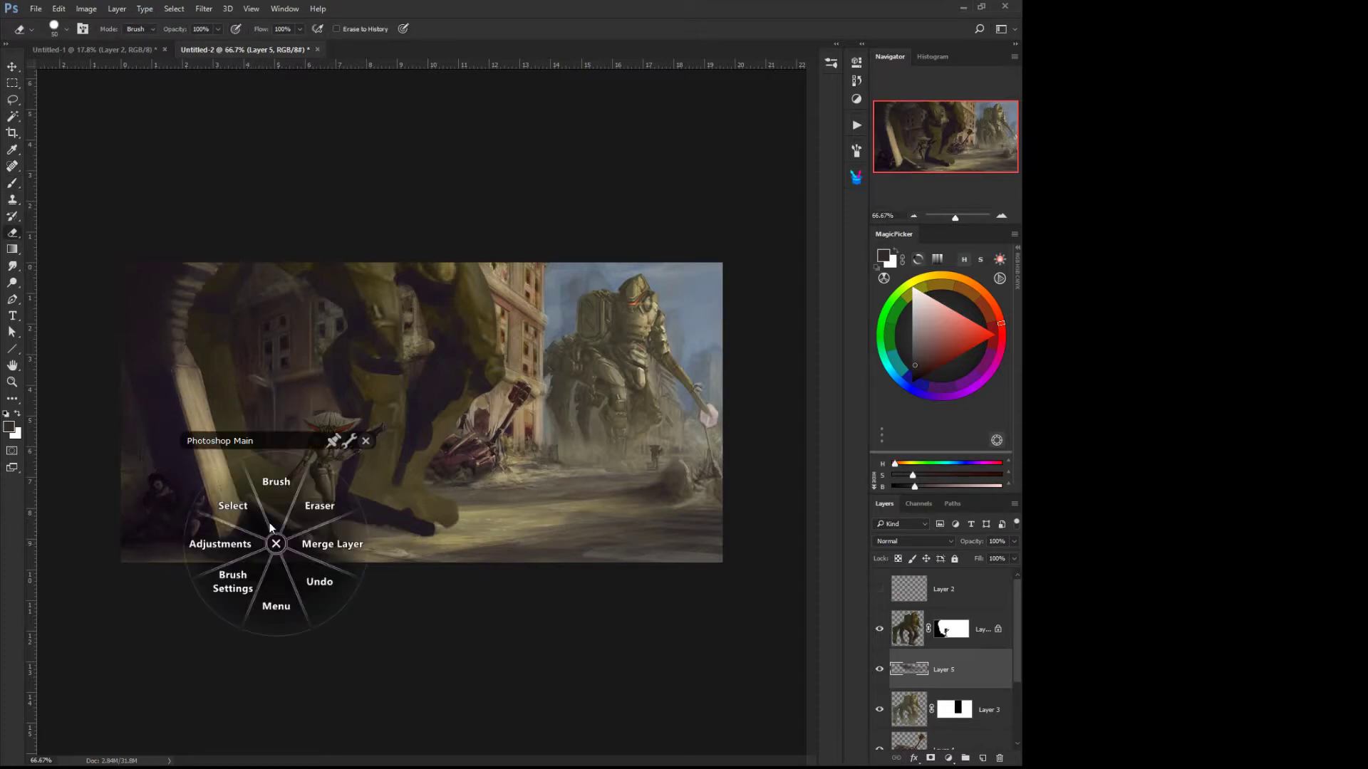
click(267, 536)
key(ctrl+z)
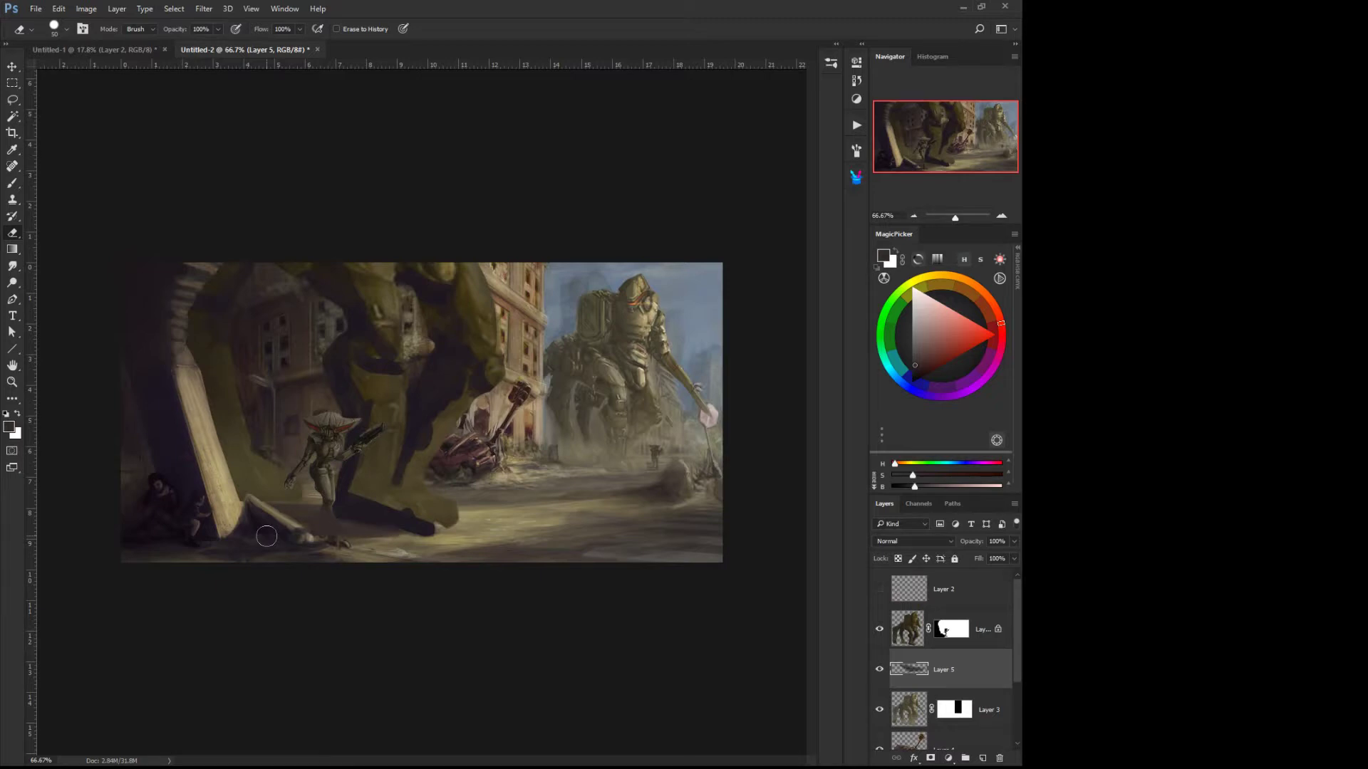
key(bracketleft)
key(bracketleft)
key(bracketleft)
key(bracketleft)
right_click(350, 501)
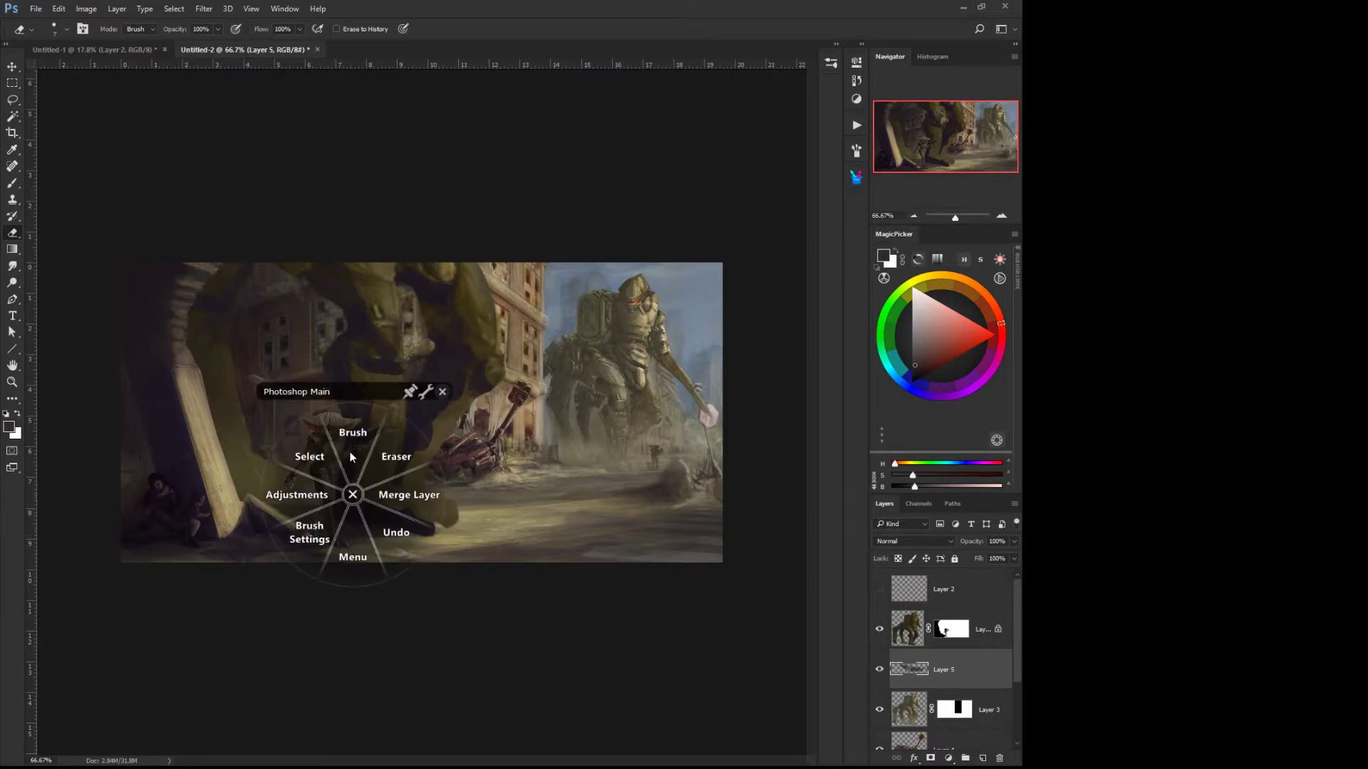
click(349, 436)
Step: Paint pale beige highlights sampled from the distant giant onto the foreground giant's torso, knee and front foot on Layer 3 copy
alt+click(651, 313)
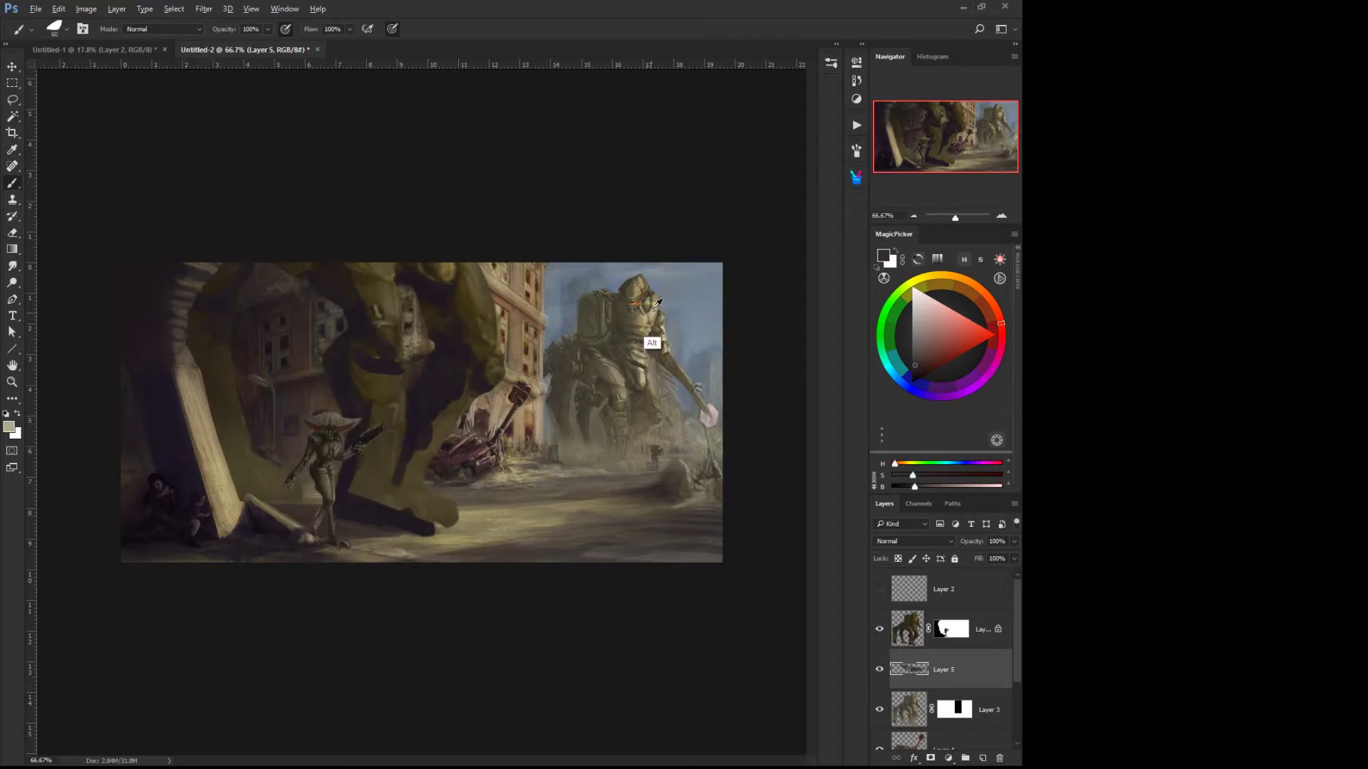
click(909, 627)
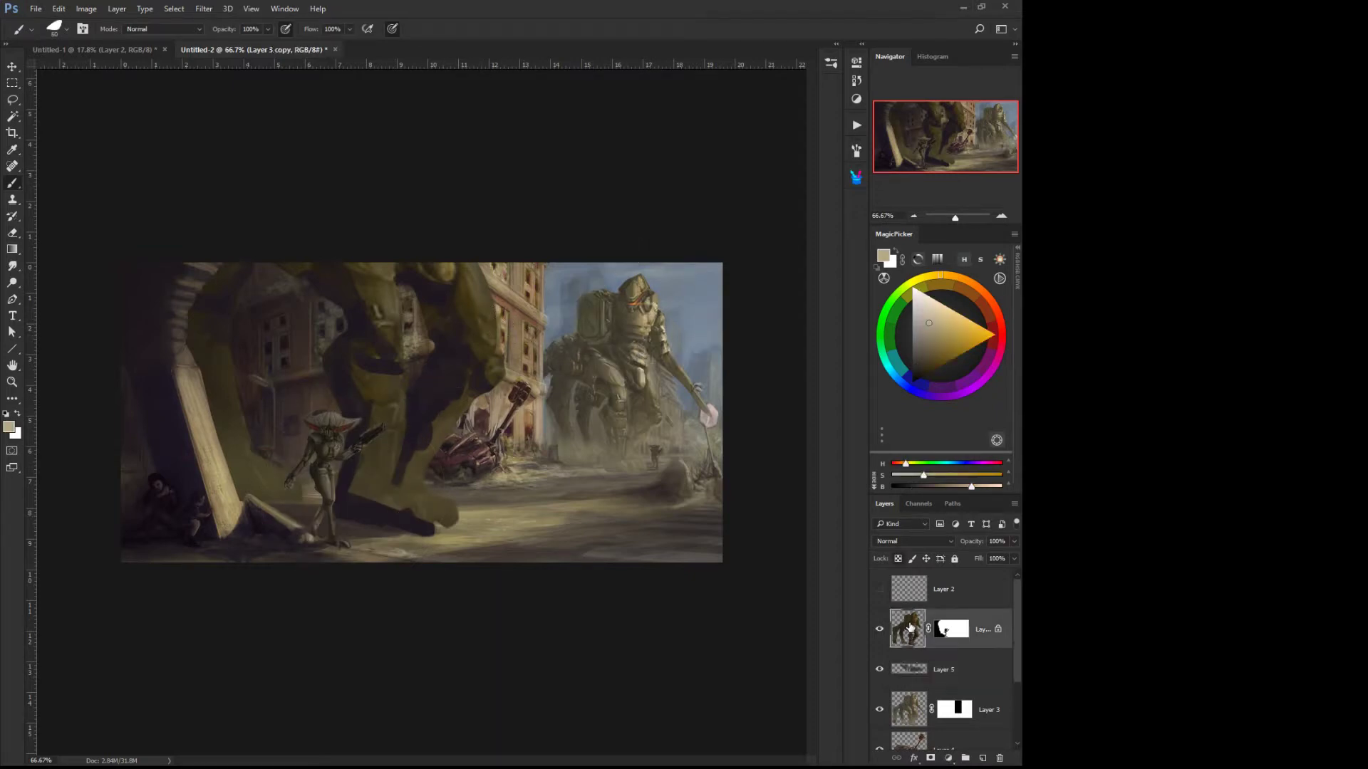
mouse_move(474, 285)
mouse_down()
mouse_move(488, 313)
mouse_move(470, 282)
mouse_move(456, 306)
mouse_move(499, 359)
mouse_up()
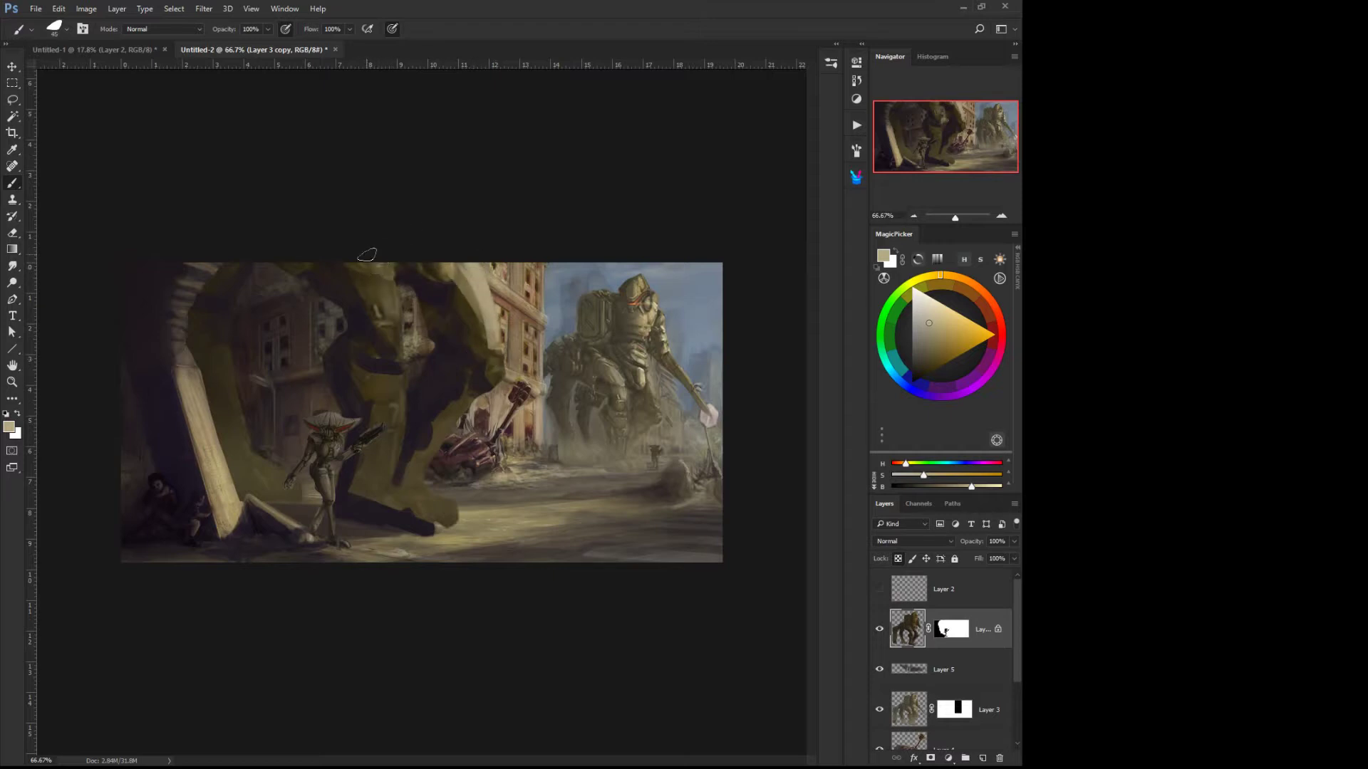
drag(367, 254, 402, 329)
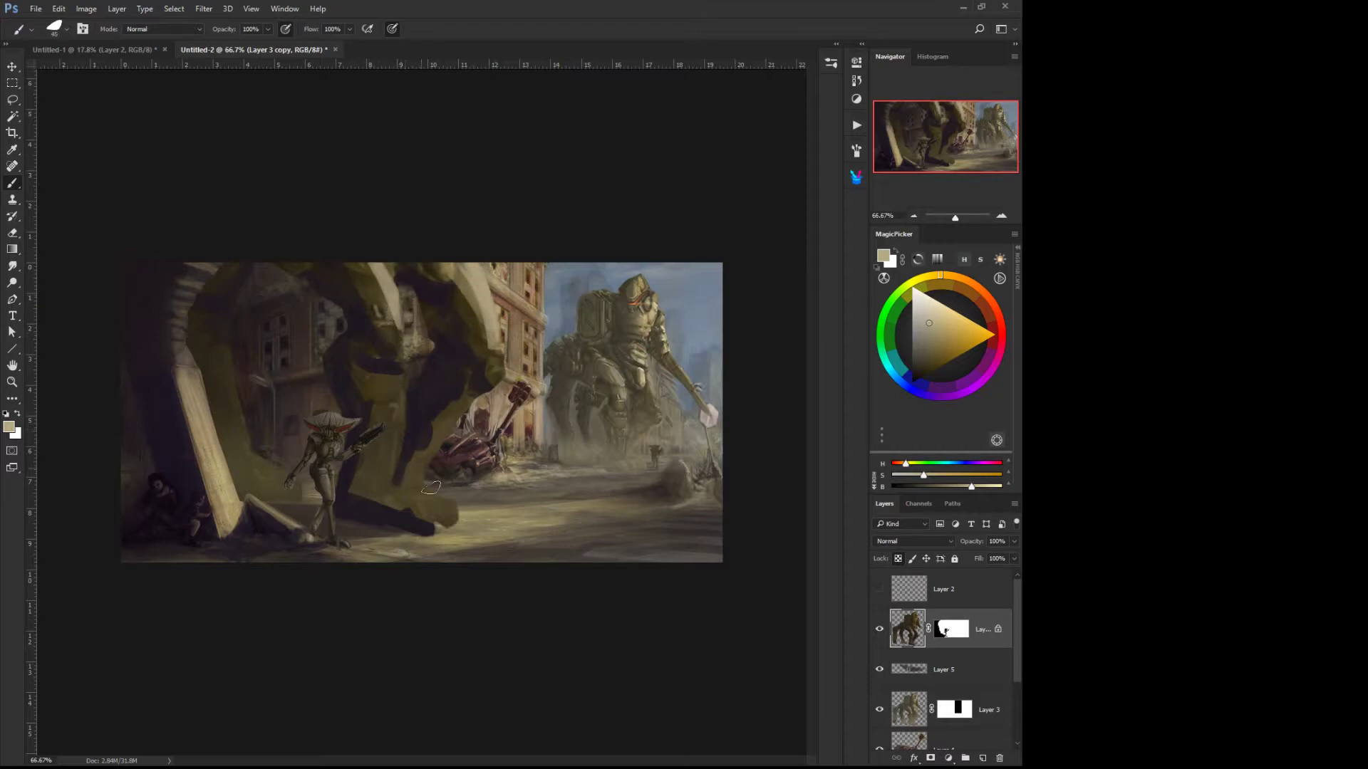
mouse_move(424, 498)
mouse_down()
mouse_move(449, 514)
mouse_move(413, 484)
mouse_up()
drag(490, 355, 500, 388)
mouse_move(397, 441)
mouse_down()
mouse_move(383, 485)
mouse_move(438, 534)
mouse_up()
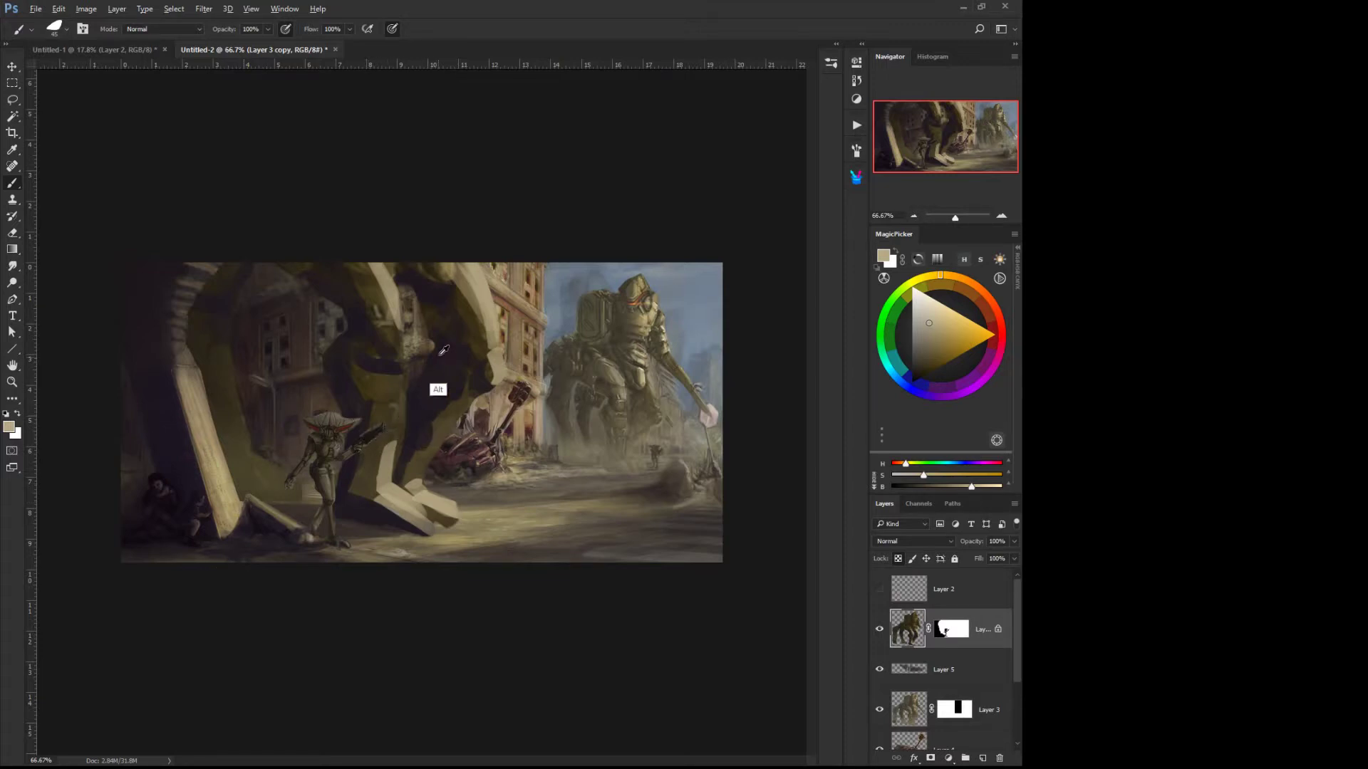
Step: Deepen the shadows on the foreground giant's torso and front leg using a larger brush and a dark purple tone
key(d)
key(bracketright)
key(bracketright)
key(bracketright)
key(bracketright)
key(bracketright)
mouse_move(398, 303)
mouse_down()
mouse_move(368, 393)
mouse_move(393, 424)
mouse_move(375, 485)
mouse_move(382, 413)
mouse_move(363, 510)
mouse_up()
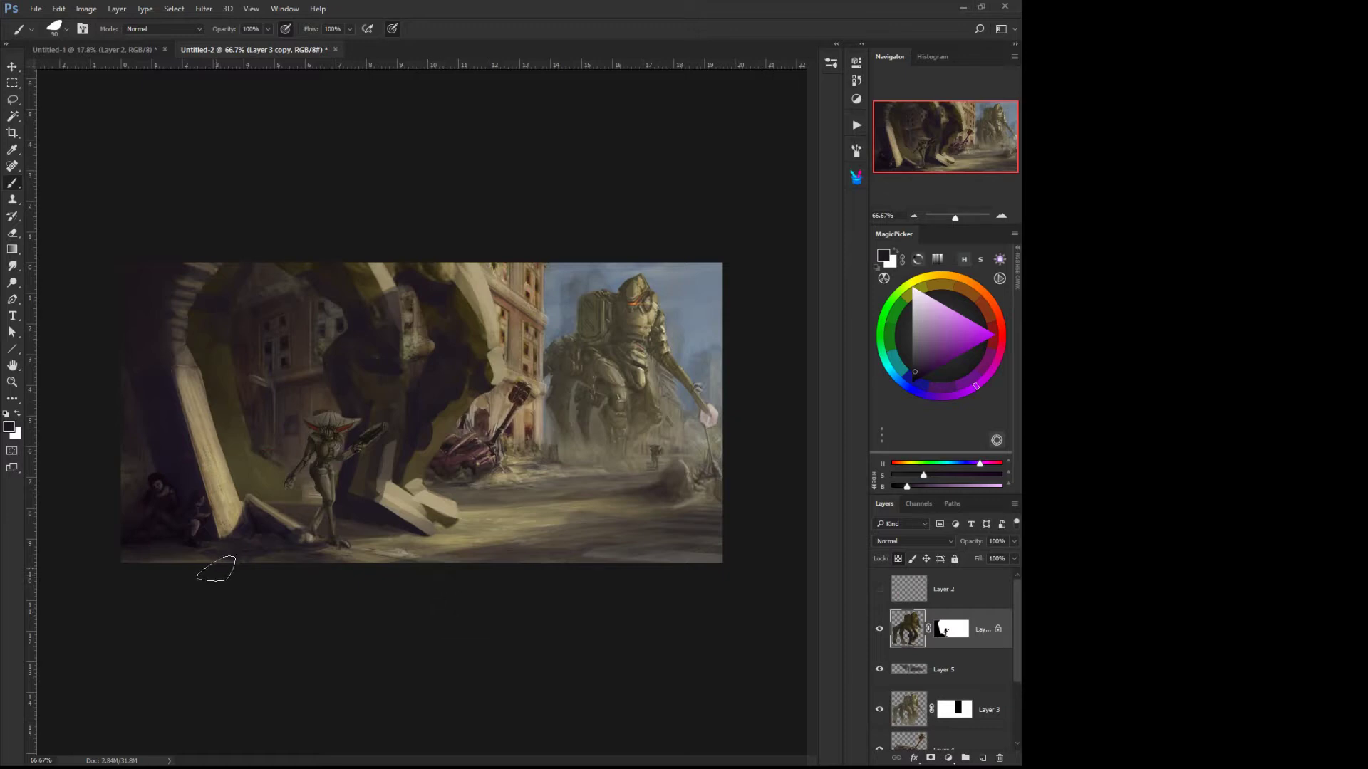
Step: Paint small tan highlights on the crouching figure beside the leaning slab on Layer 1
alt+click(228, 484)
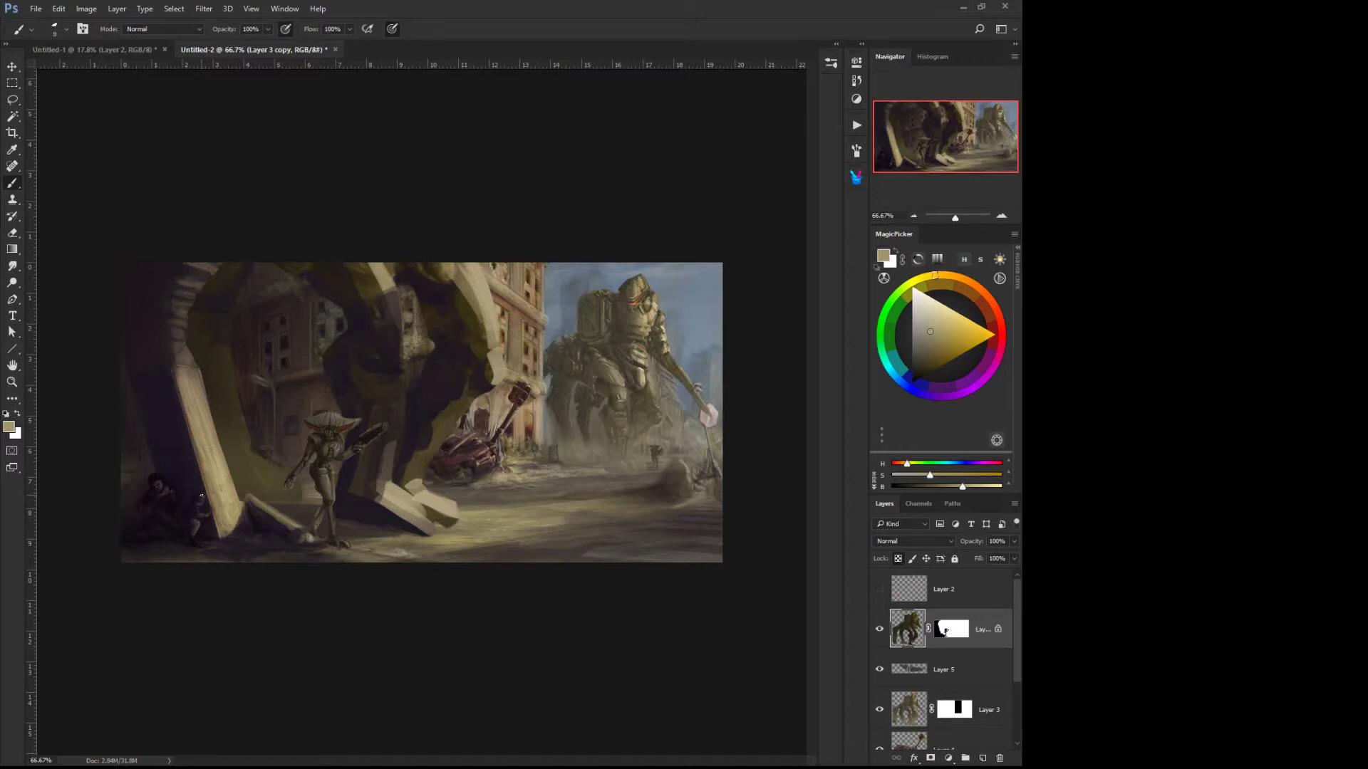
ctrl+right_click(198, 533)
click(203, 540)
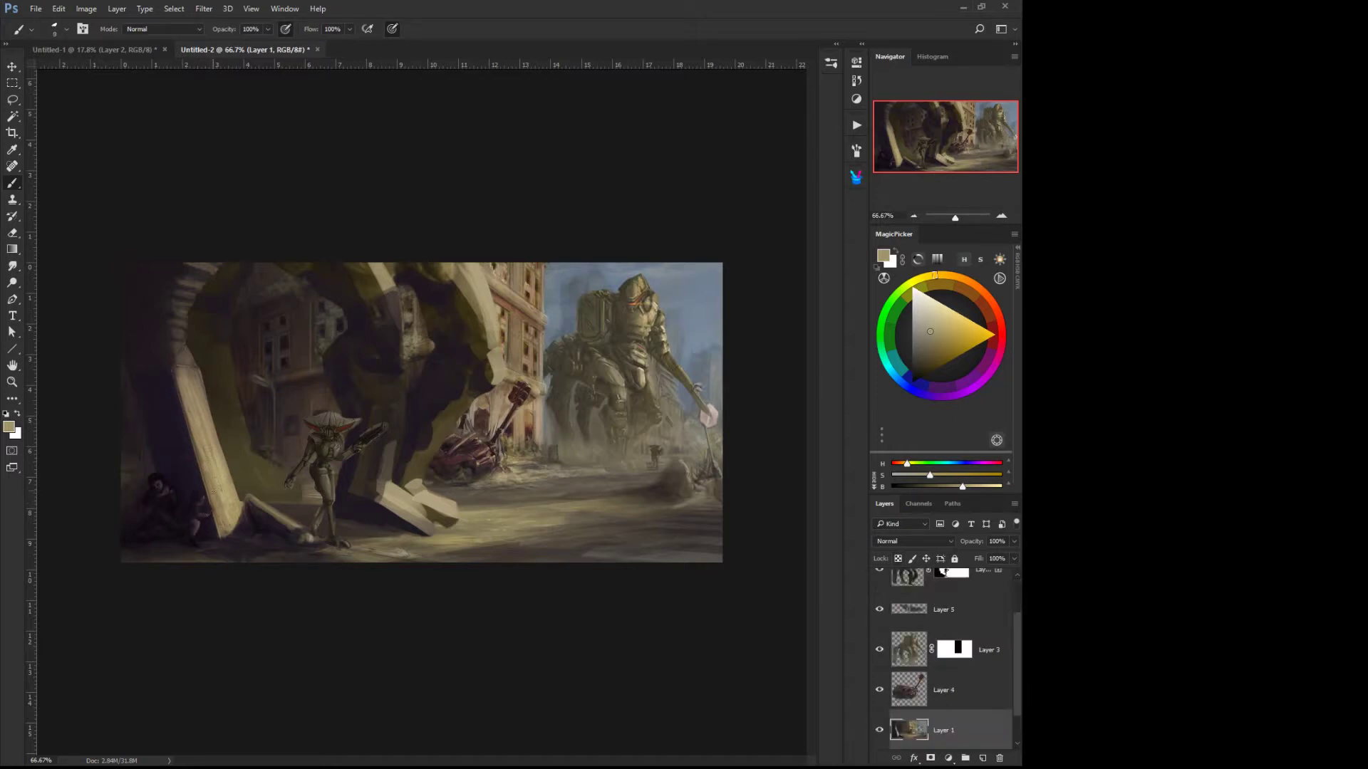
scroll(212, 503, up, 4)
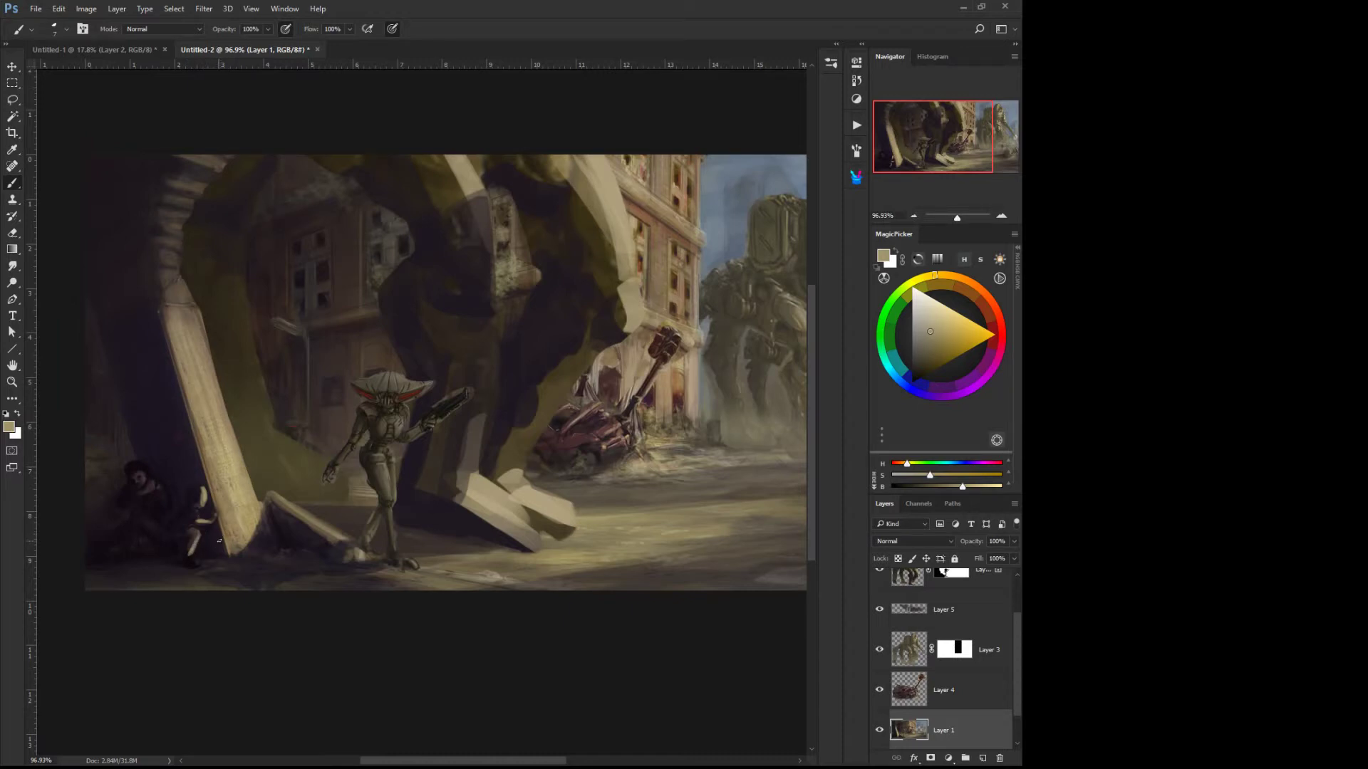
scroll(244, 549, down, 4)
scroll(271, 543, up, 3)
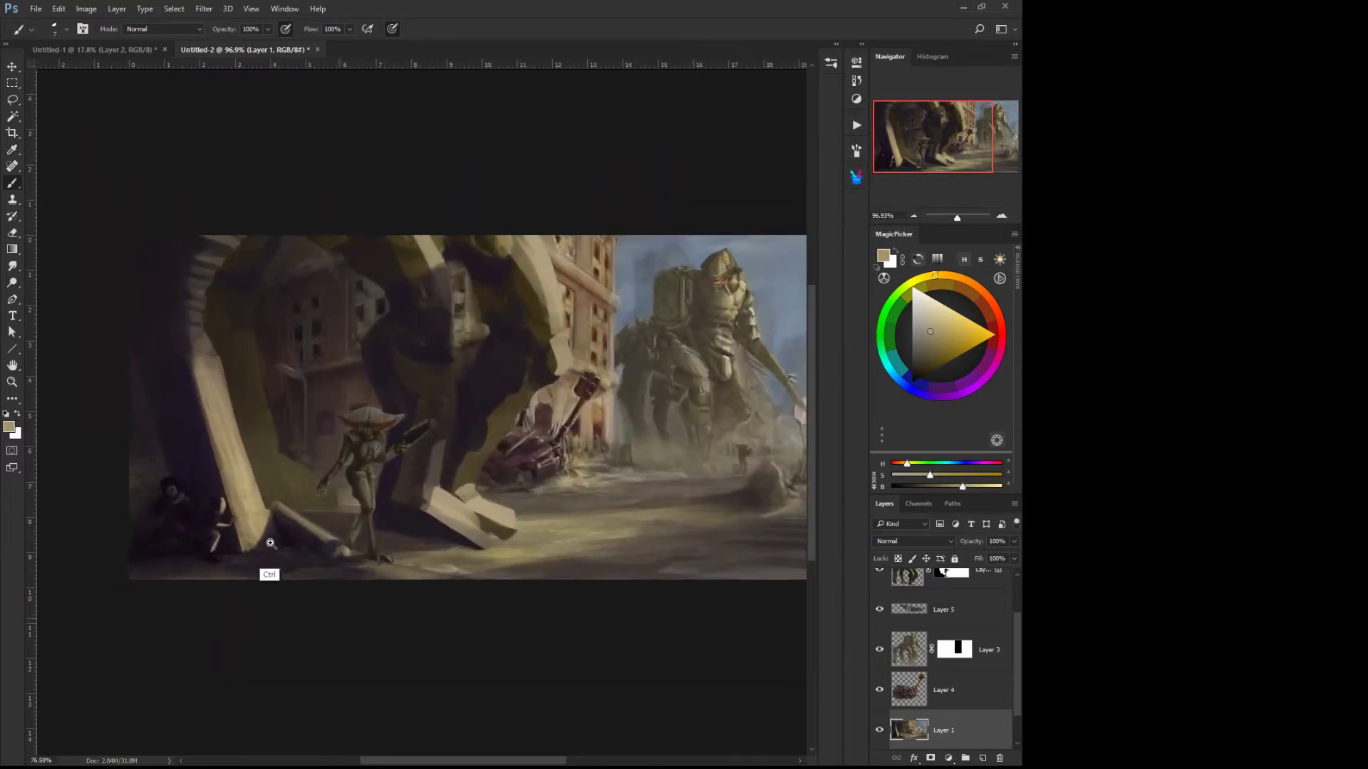
scroll(270, 544, down, 1)
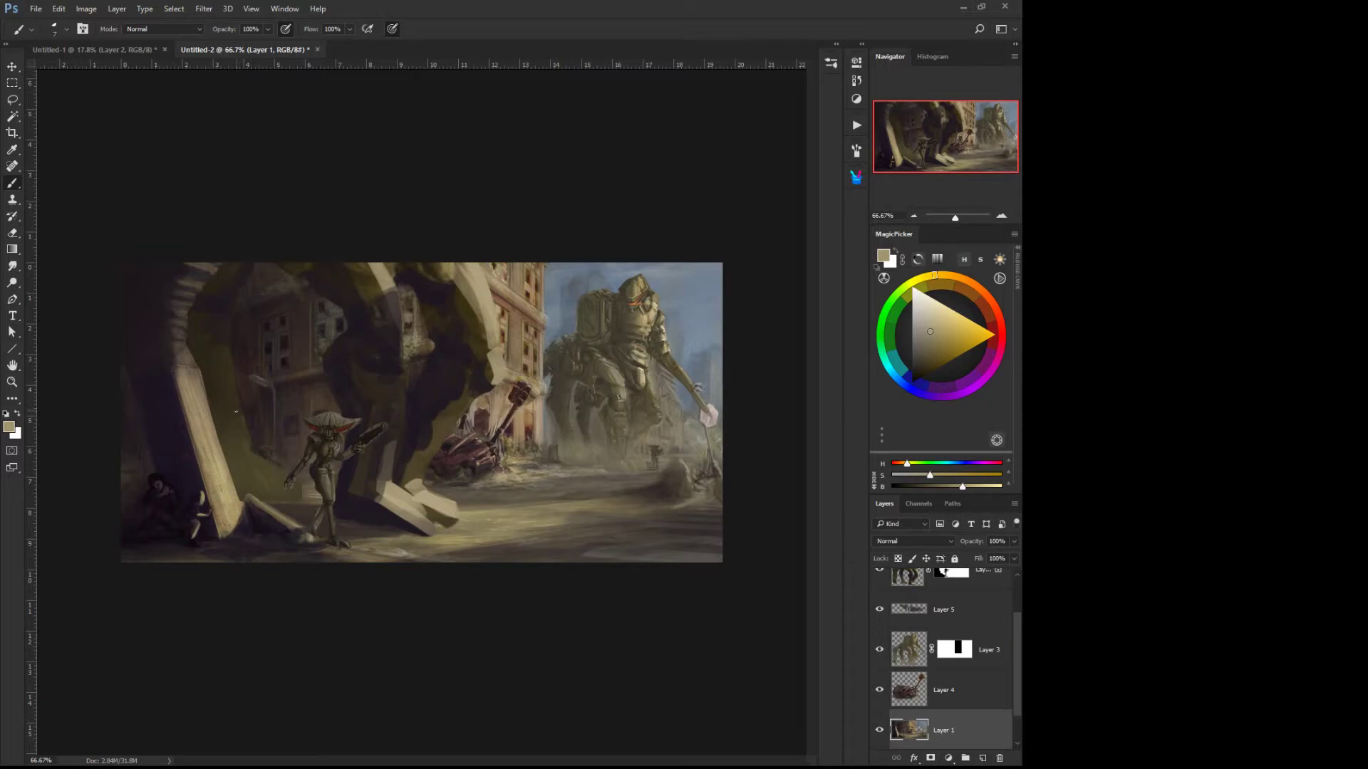
Step: Darken the foreground giant's rear leg on Layer 3 copy with a larger brush and a sampled dark tone
alt+click(422, 404)
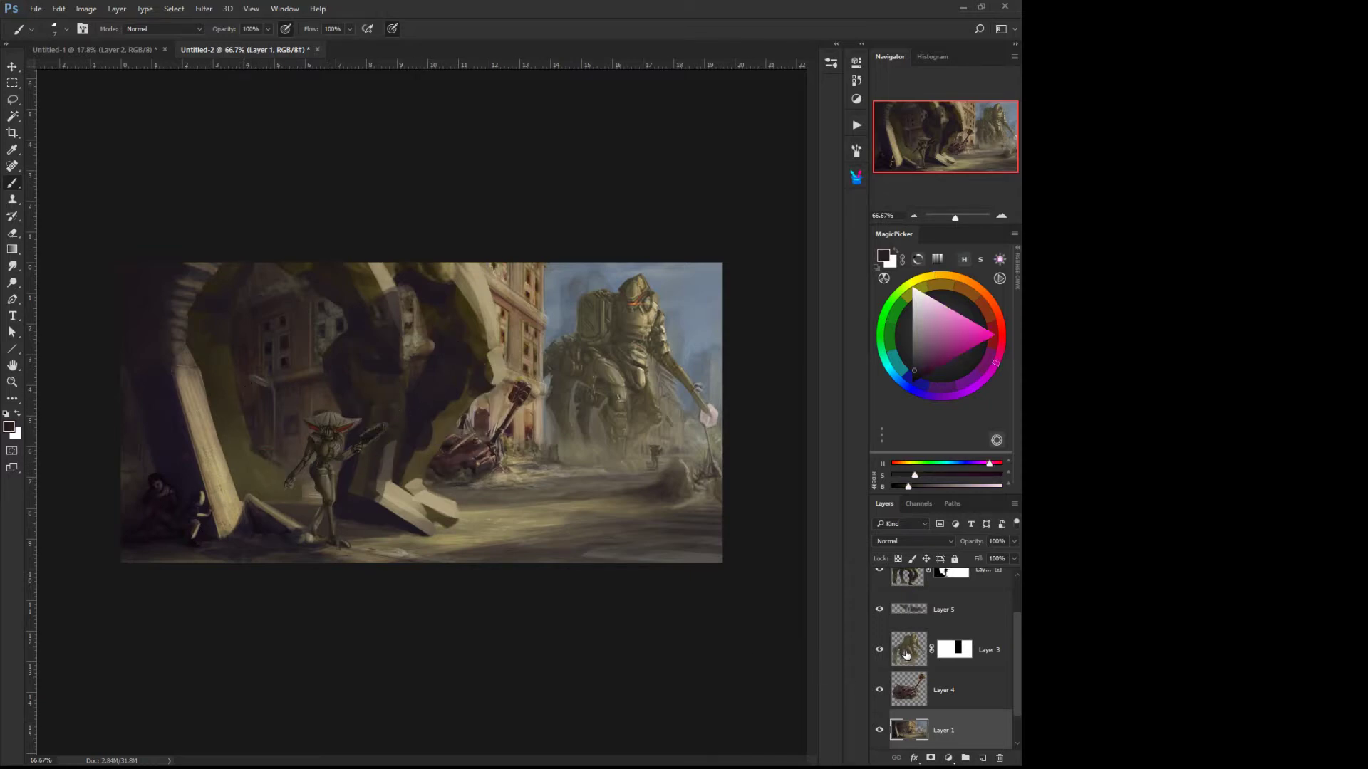
click(906, 654)
click(898, 577)
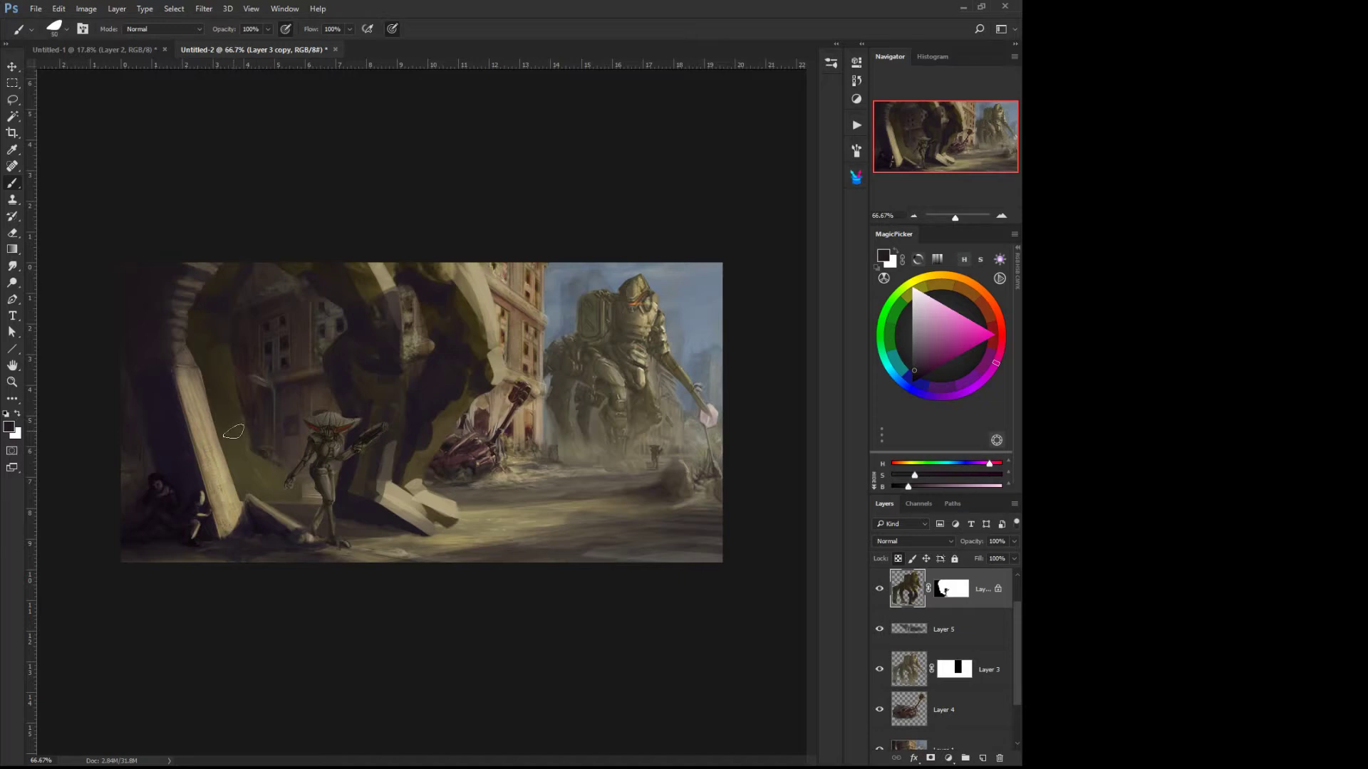
key(bracketright)
key(bracketright)
key(bracketright)
key(bracketright)
key(bracketright)
key(bracketright)
mouse_move(220, 365)
mouse_down()
mouse_move(252, 478)
mouse_move(286, 490)
mouse_up()
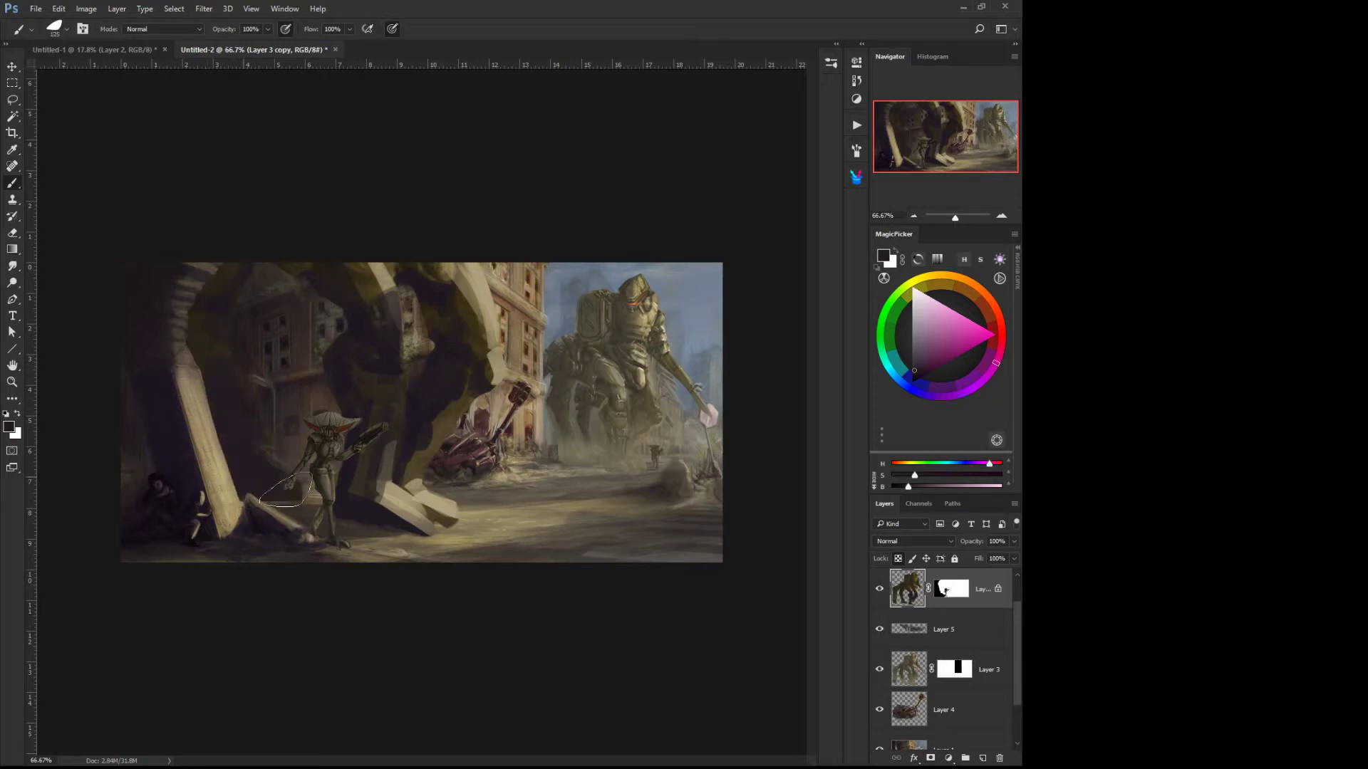
Step: Brighten the building and goblin figure on Layer 1 using the Dodge Tool with a very large brush, then return to the Brush
key(alt)
alt+click(295, 449)
ctrl+click(288, 456)
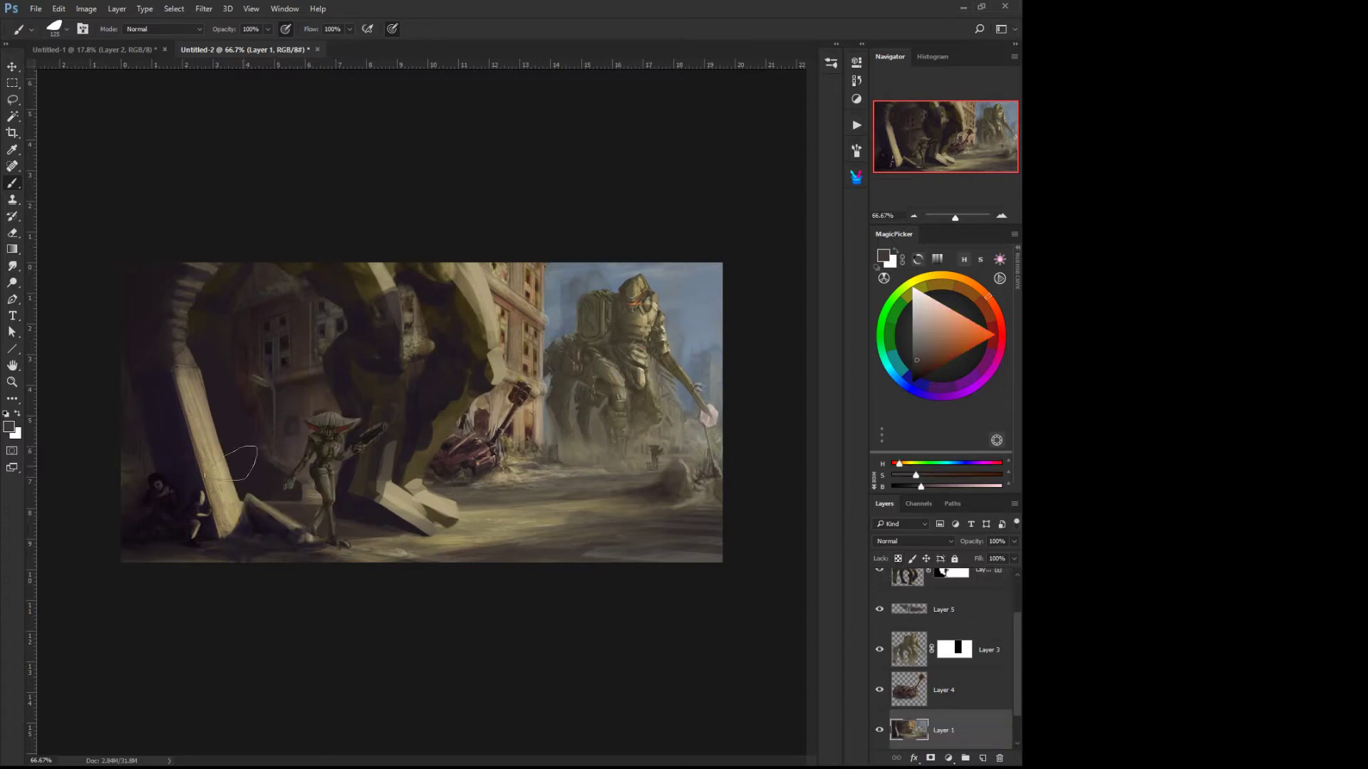
click(12, 283)
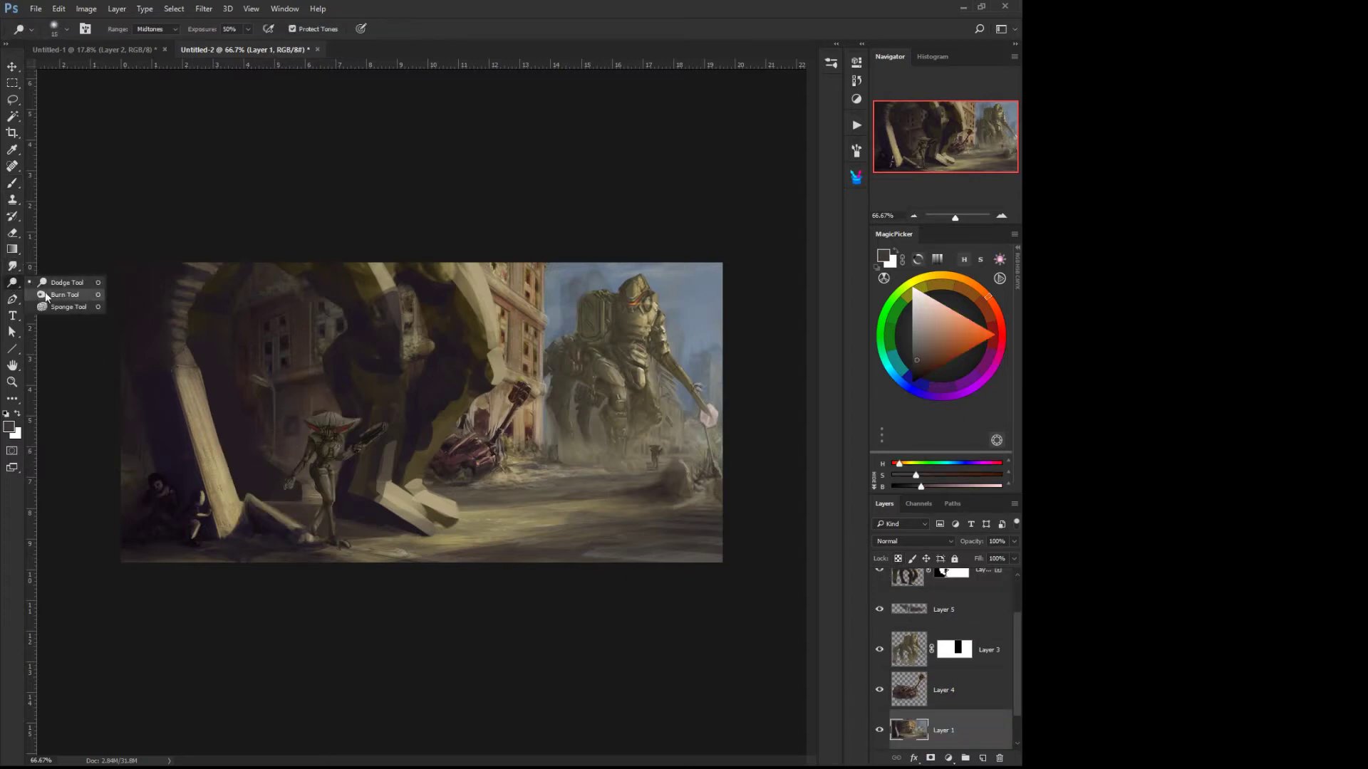
click(47, 283)
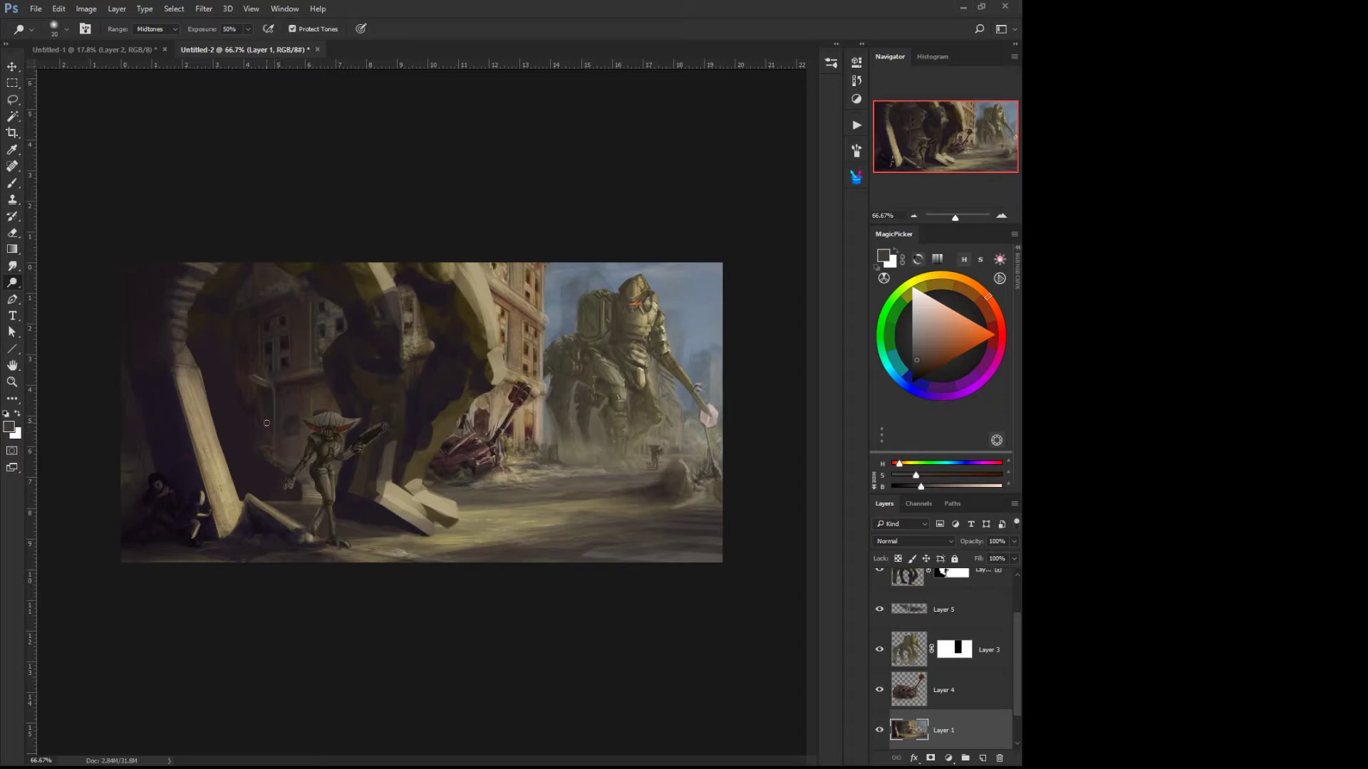
key(bracketright)
key(bracketright)
key(bracketright)
key(bracketright)
key(bracketright)
key(bracketright)
key(bracketright)
key(bracketright)
key(bracketright)
key(bracketright)
key(bracketright)
key(bracketright)
key(bracketright)
key(bracketright)
key(bracketright)
key(bracketright)
key(bracketright)
mouse_move(270, 398)
mouse_down()
mouse_move(296, 489)
mouse_move(264, 379)
mouse_move(300, 476)
mouse_move(261, 402)
mouse_move(268, 448)
mouse_move(248, 367)
mouse_move(250, 411)
mouse_move(259, 349)
mouse_move(402, 377)
mouse_move(408, 318)
mouse_move(471, 405)
mouse_move(498, 307)
mouse_move(554, 477)
mouse_move(498, 514)
mouse_move(388, 478)
mouse_move(451, 433)
mouse_move(483, 331)
mouse_move(469, 503)
mouse_move(349, 563)
mouse_up()
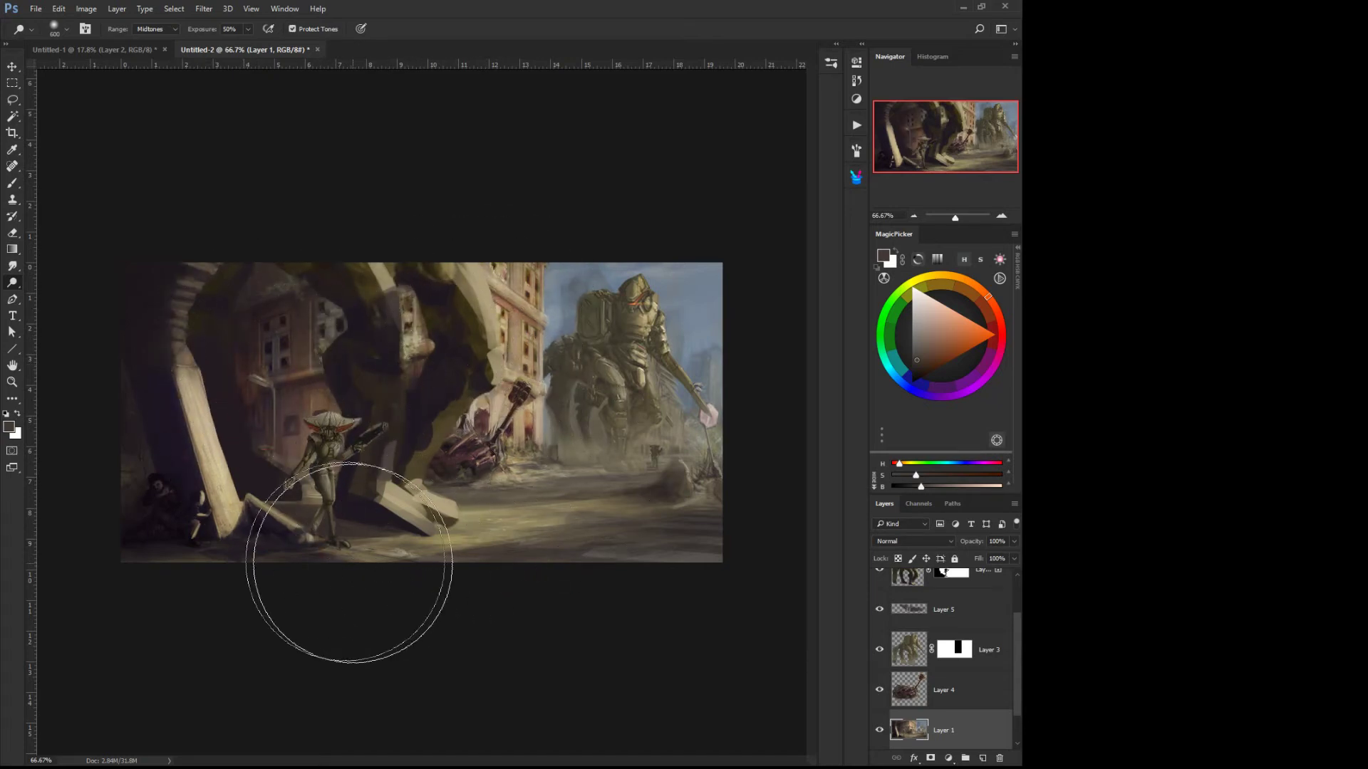
middle_click(281, 547)
click(285, 492)
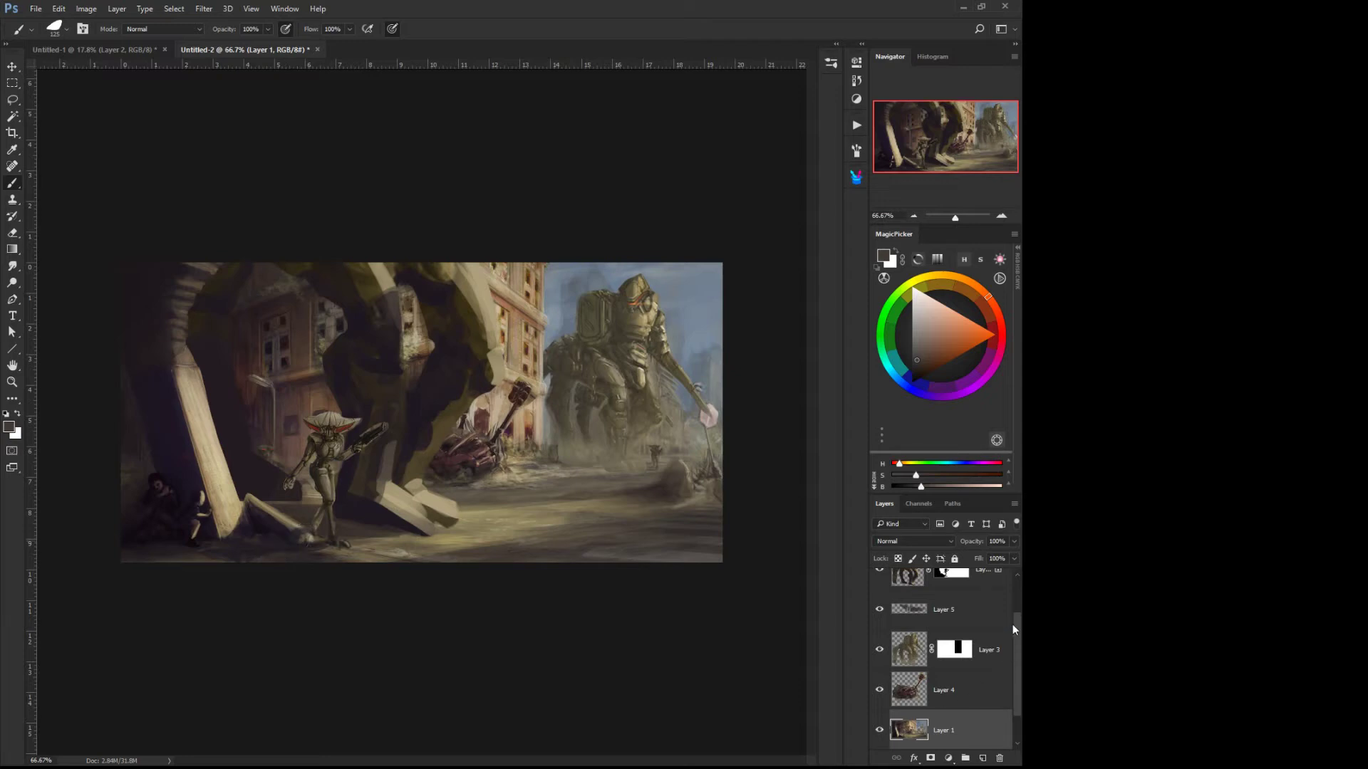
Step: Compare the reworked painting with the original by hiding and reshowing every layer above Background
drag(927, 494, 927, 429)
drag(879, 690, 878, 527)
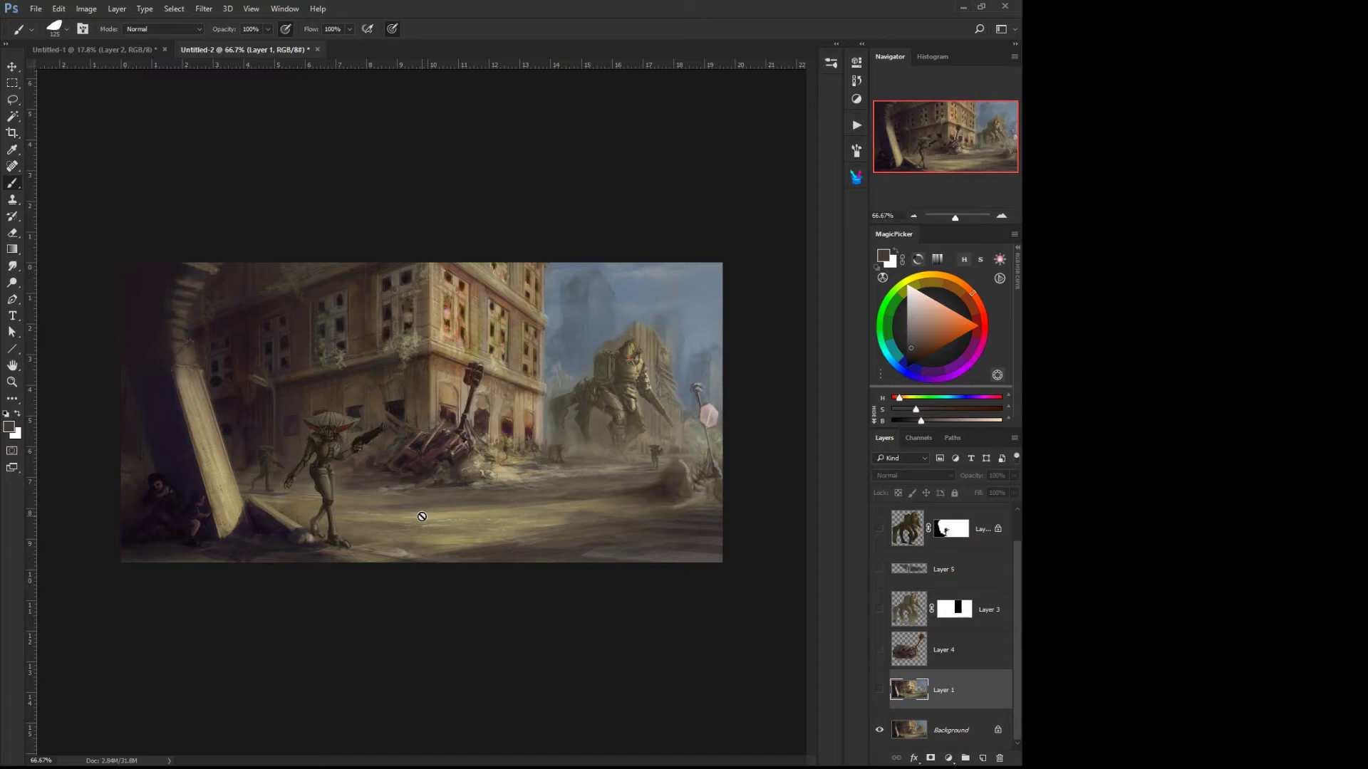
drag(883, 700, 877, 520)
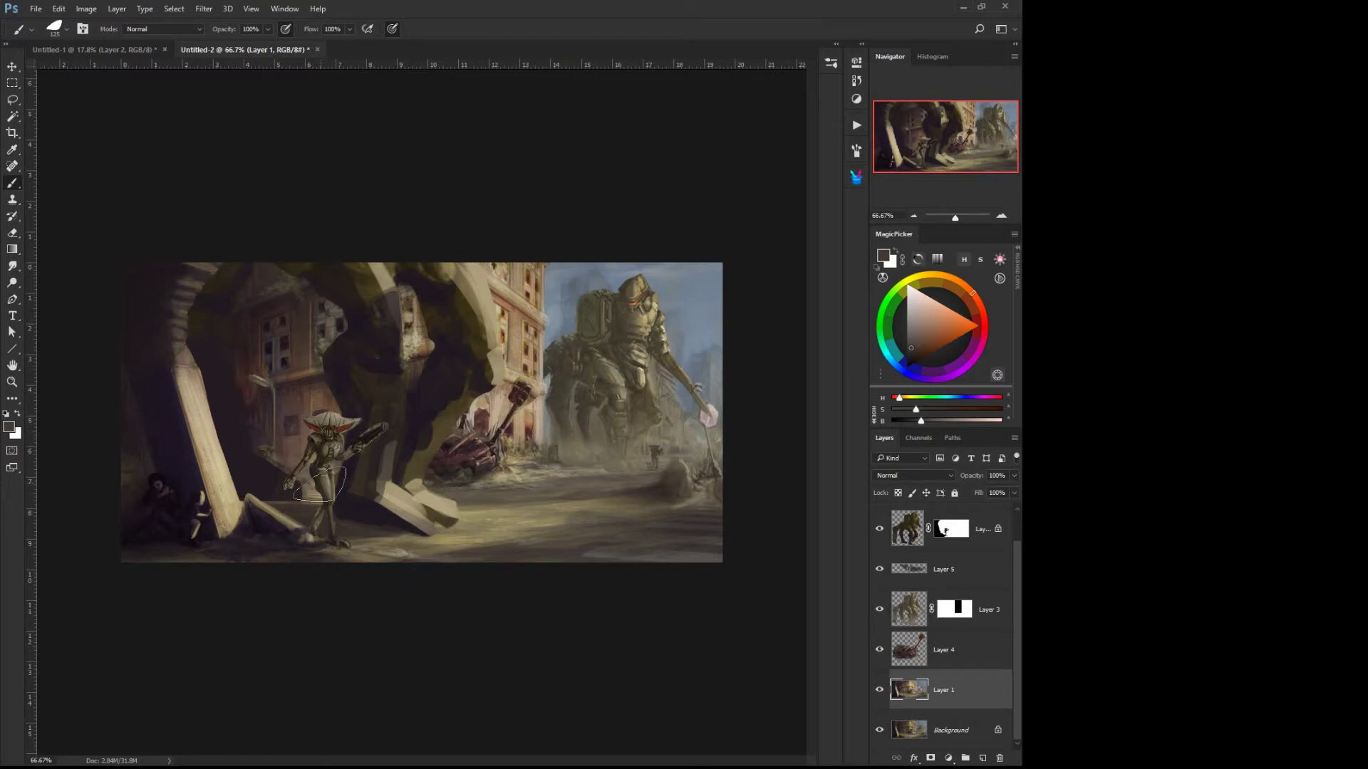
Step: Load the Layer 3 copy mask as a selection and invert it
click(16, 85)
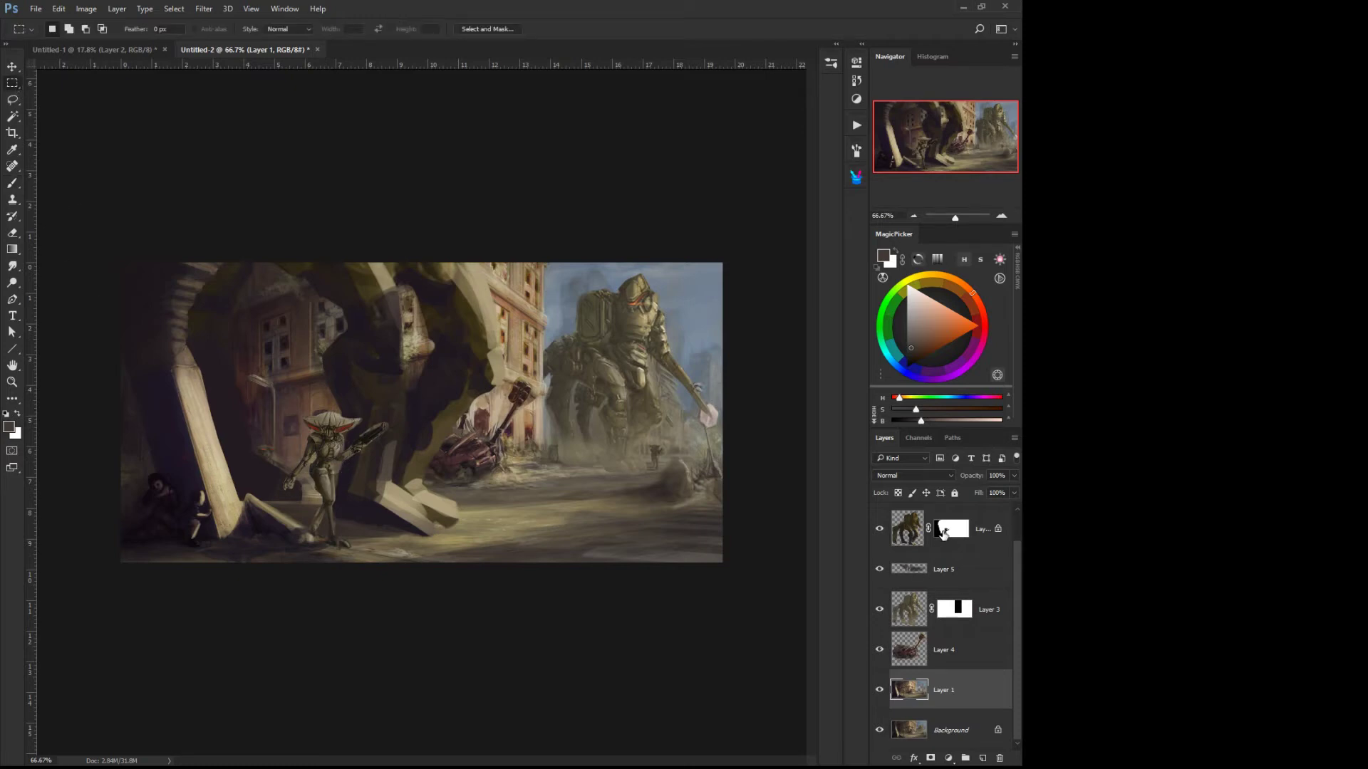
ctrl+click(918, 570)
click(171, 9)
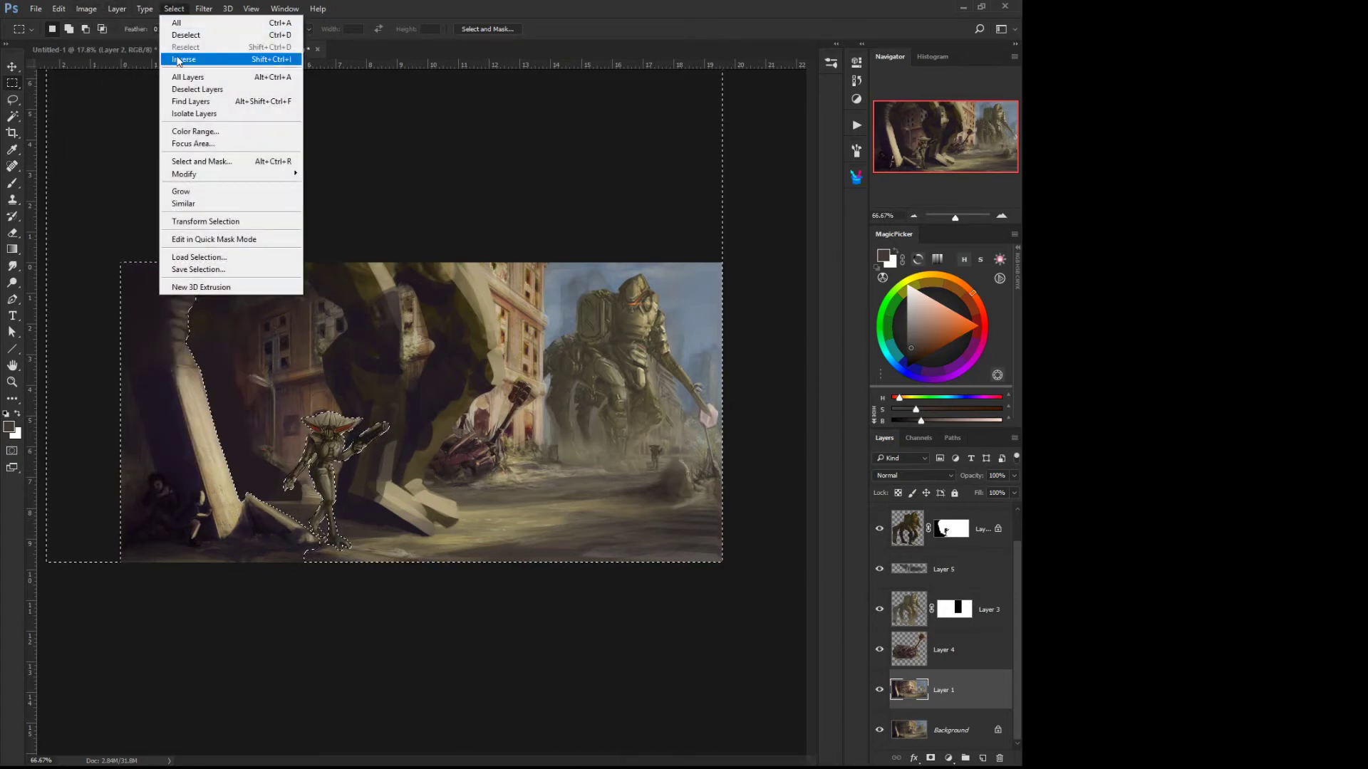
click(185, 60)
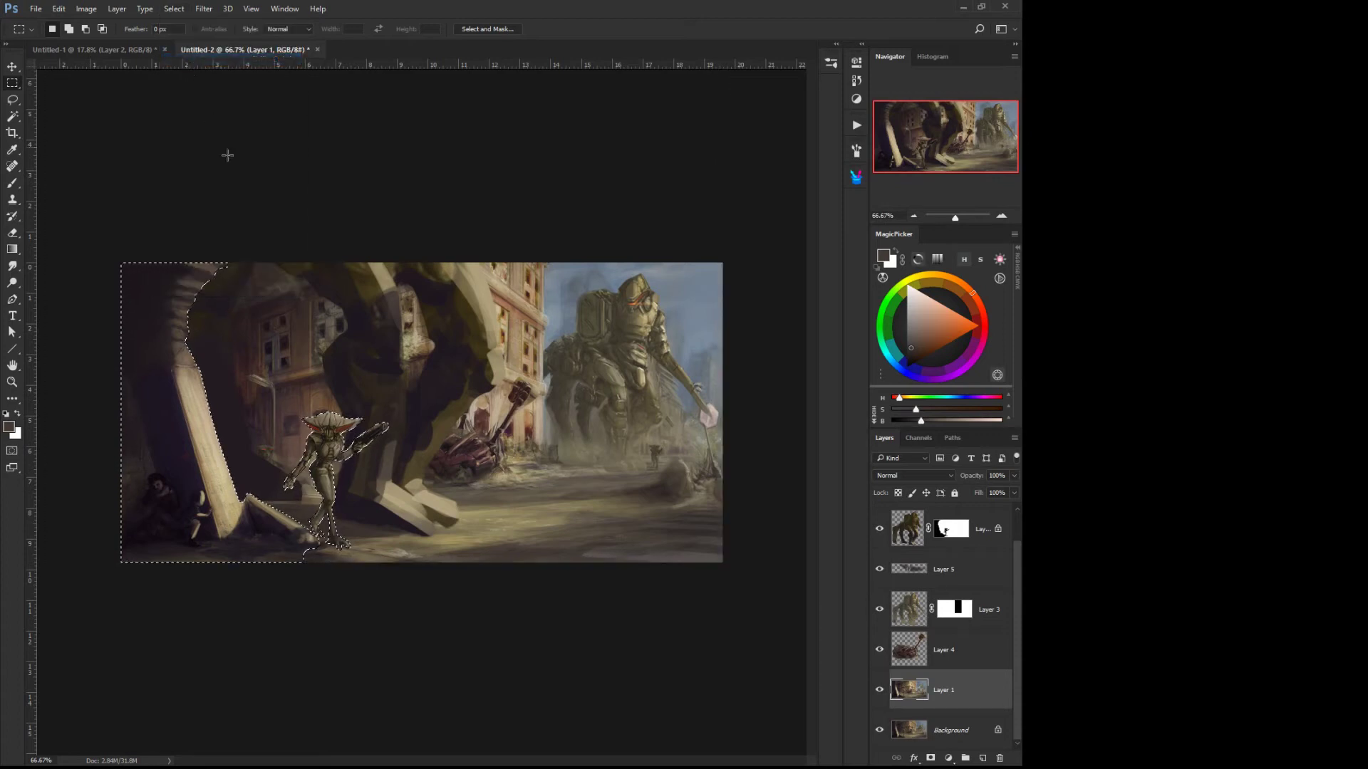
Step: Subtract the arch, slab and ground from the selection with the Lasso, leaving only the goblin figure selected
middle_click(294, 518)
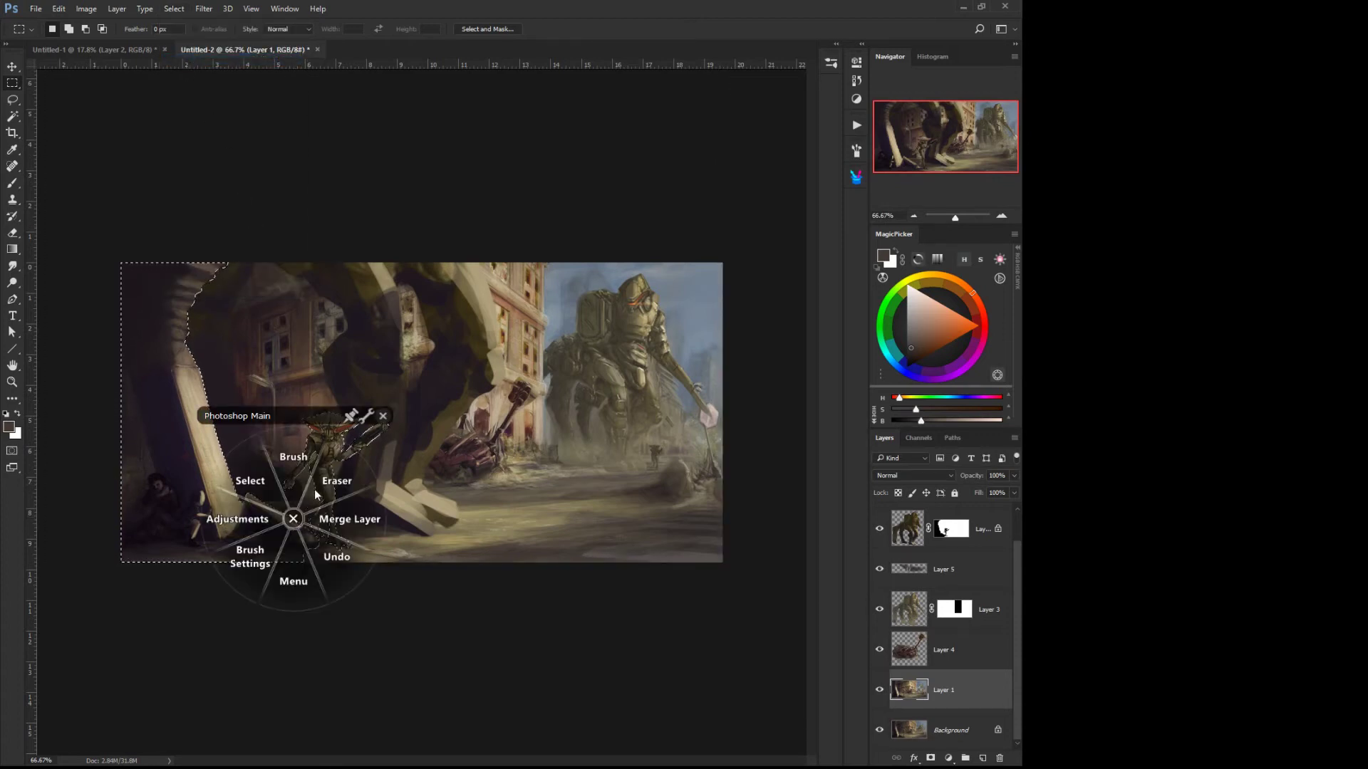
click(258, 488)
click(244, 478)
click(208, 443)
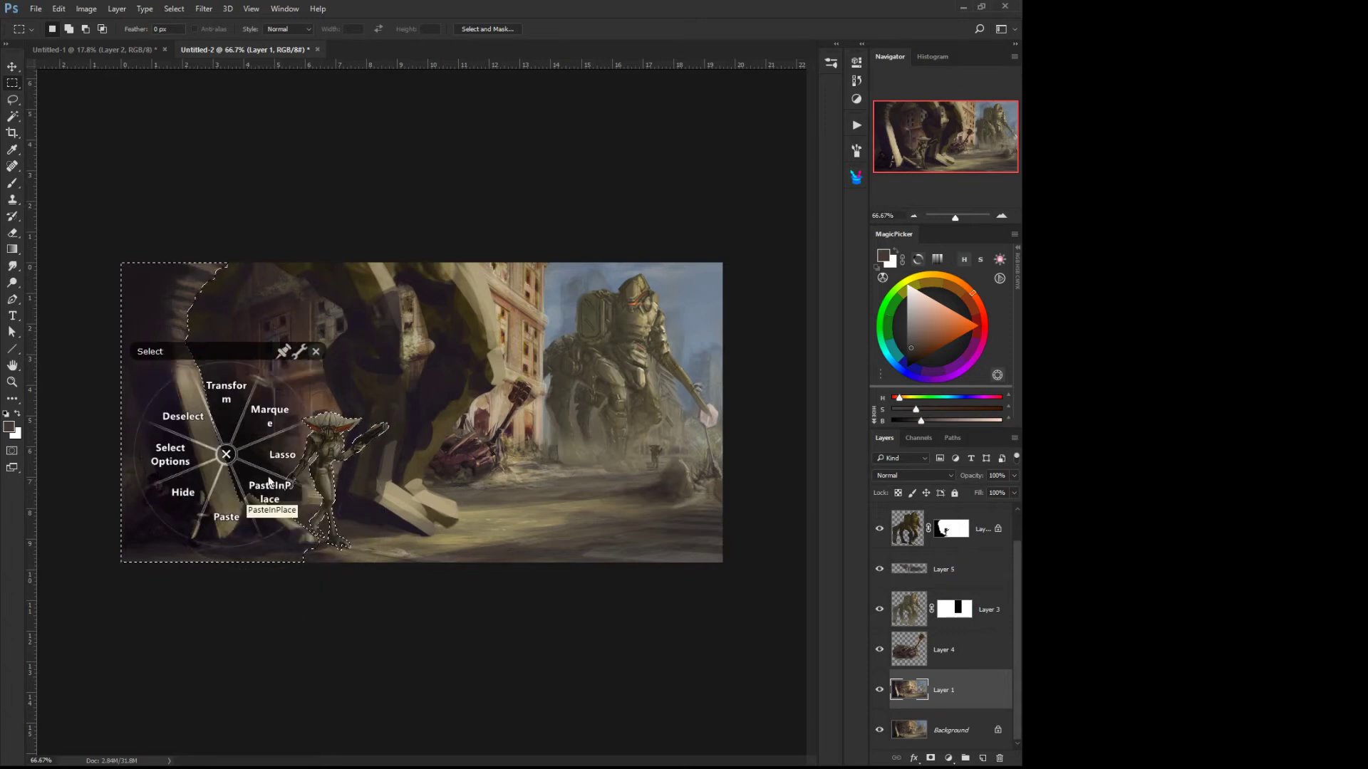
click(283, 454)
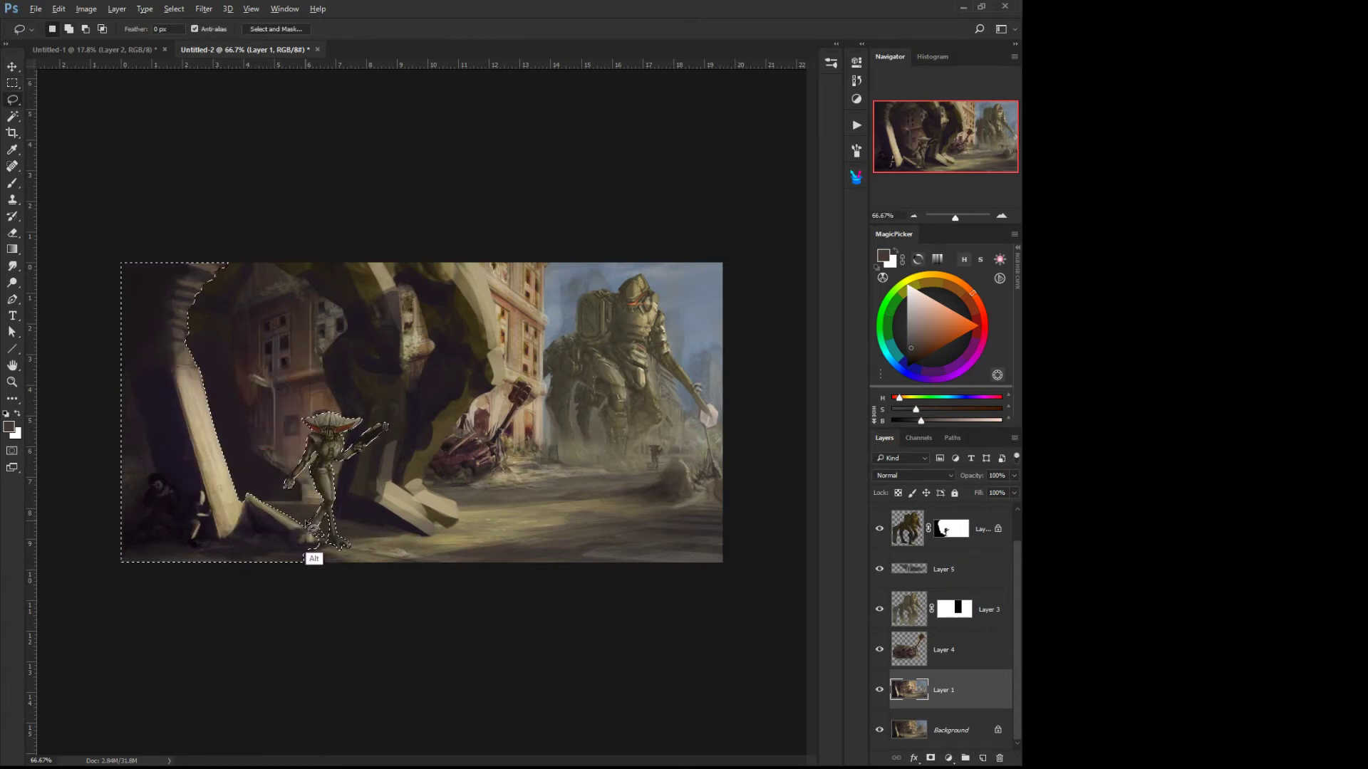
key(alt)
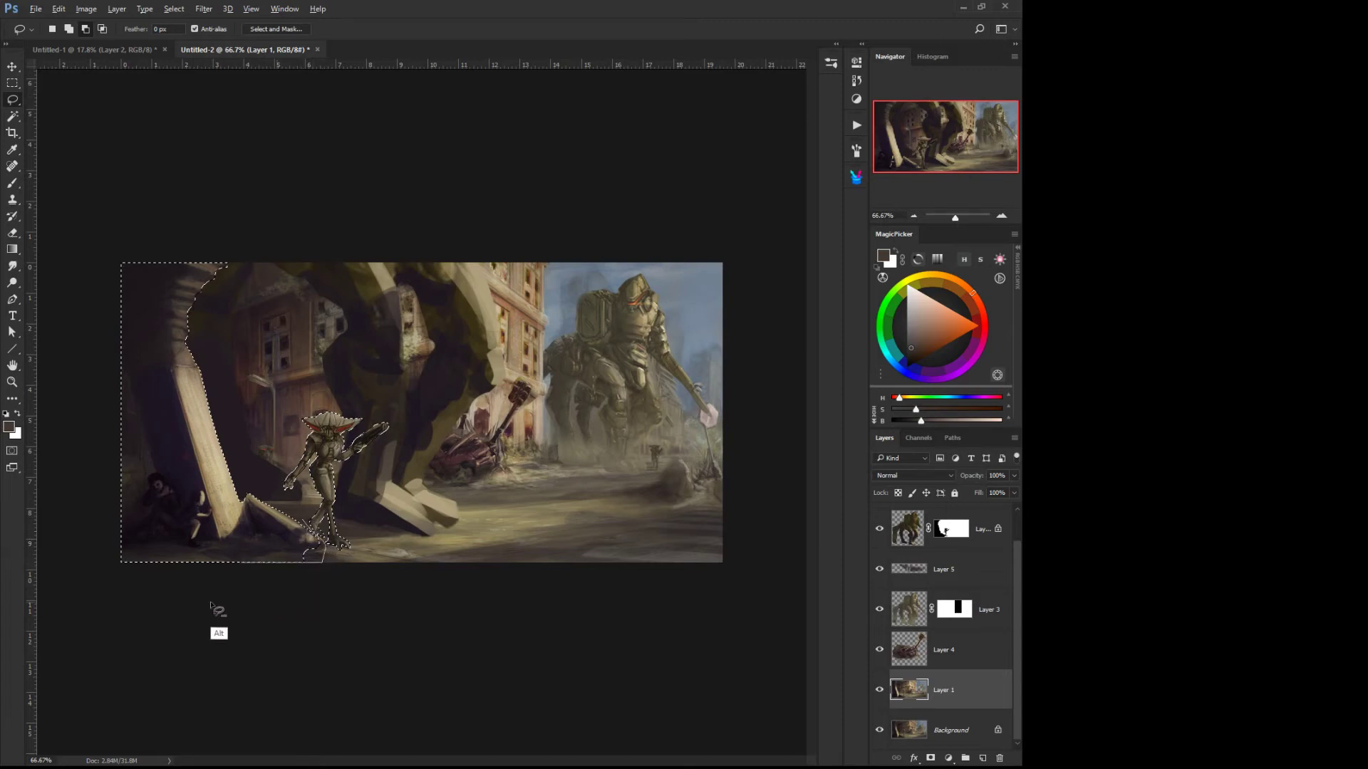
mouse_move(266, 263)
mouse_down()
mouse_move(238, 394)
mouse_move(272, 492)
mouse_up()
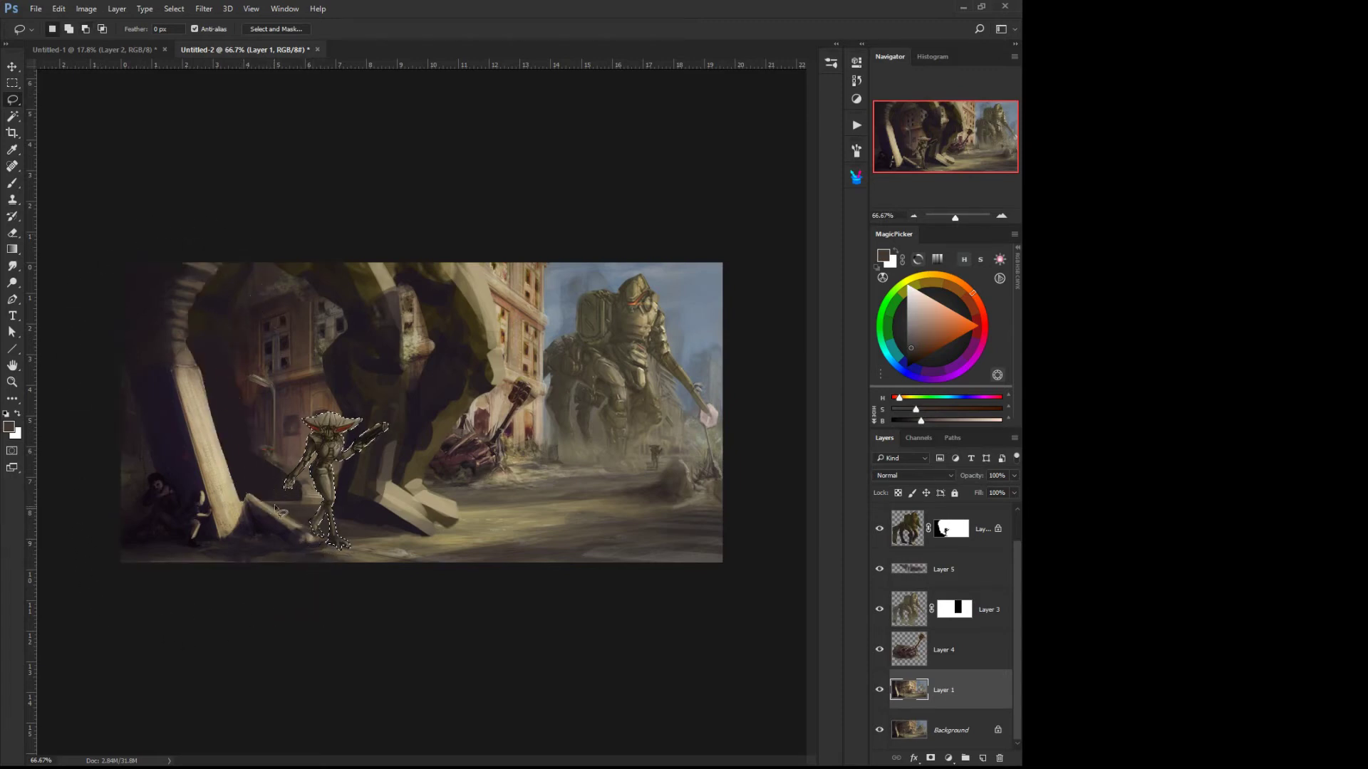
Step: Copy the selected goblin onto its own layer, shrink the copy and place it beyond the foreground giant's front foot
right_click(289, 488)
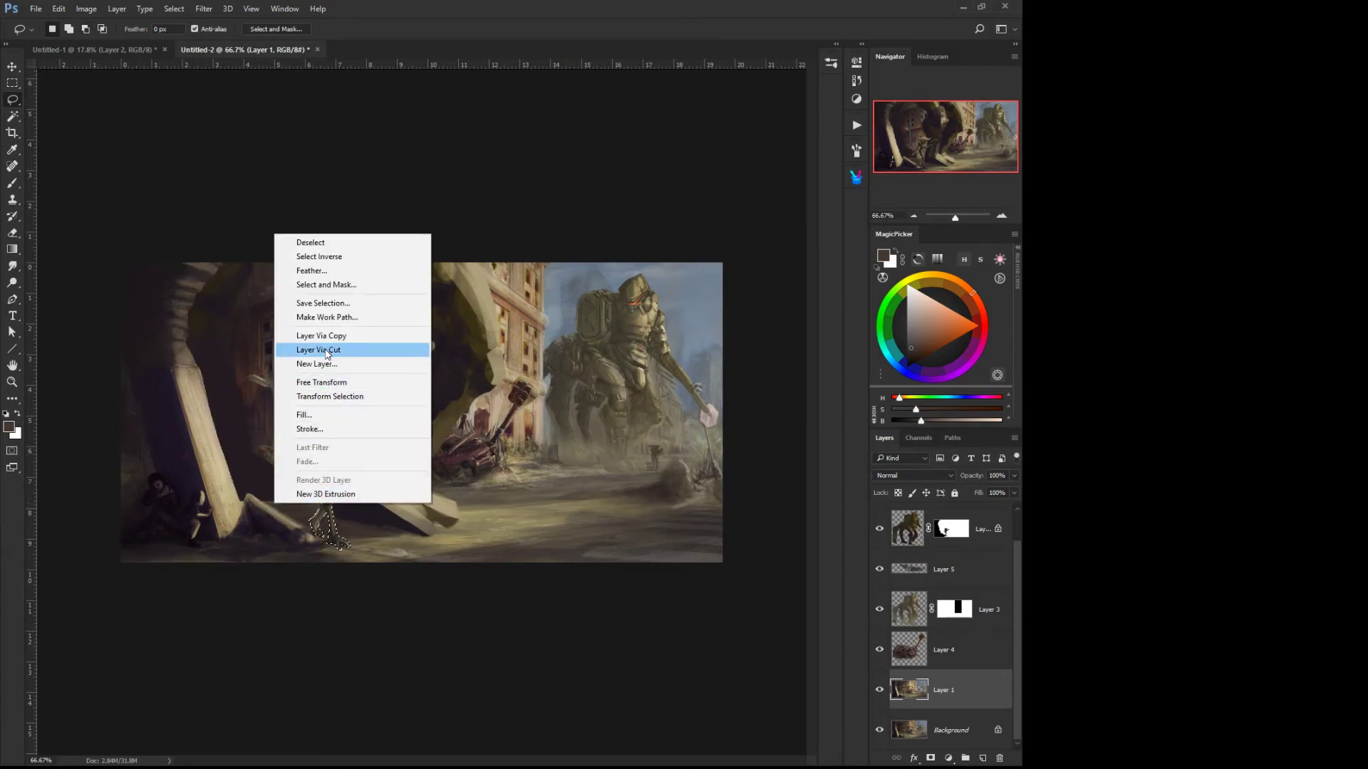
click(324, 337)
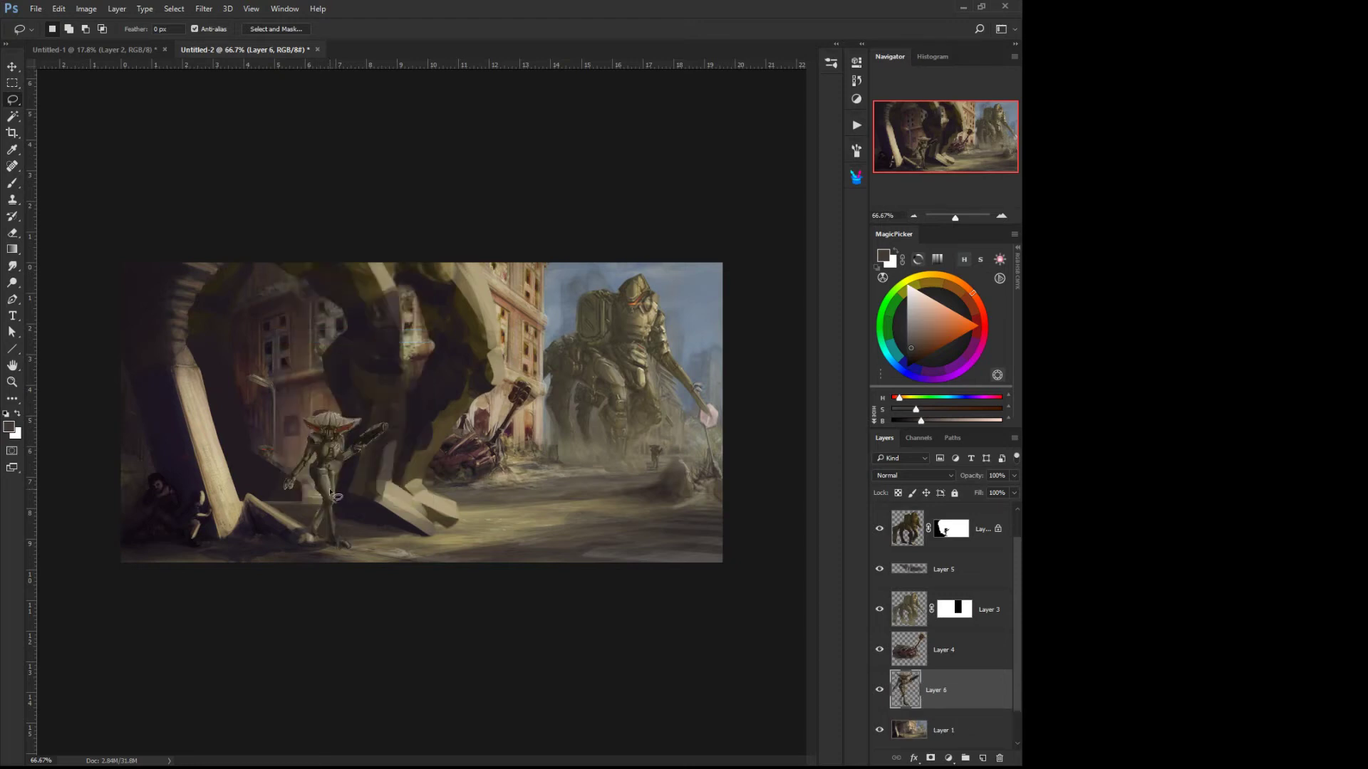
key(grave)
click(274, 403)
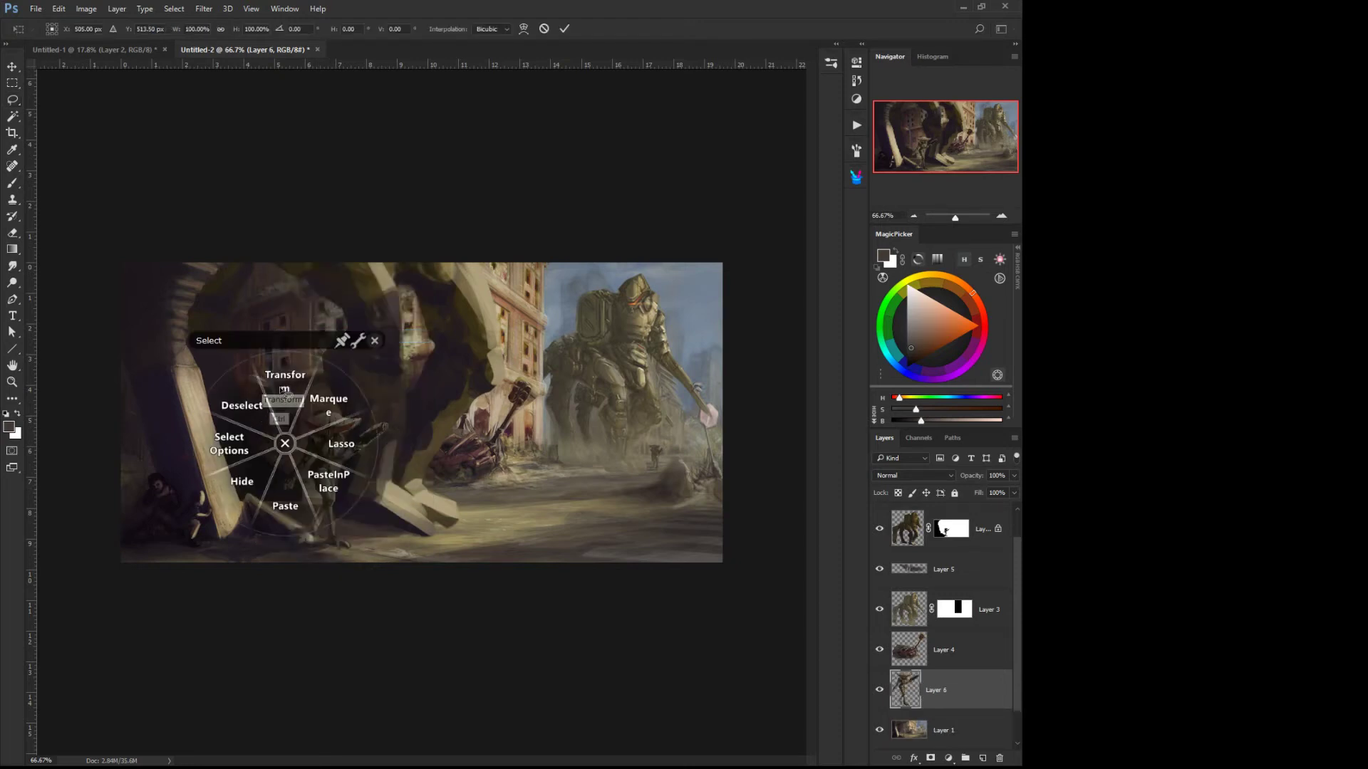
mouse_move(320, 492)
mouse_down()
mouse_move(488, 481)
mouse_move(456, 429)
mouse_move(476, 447)
mouse_up()
key(Return)
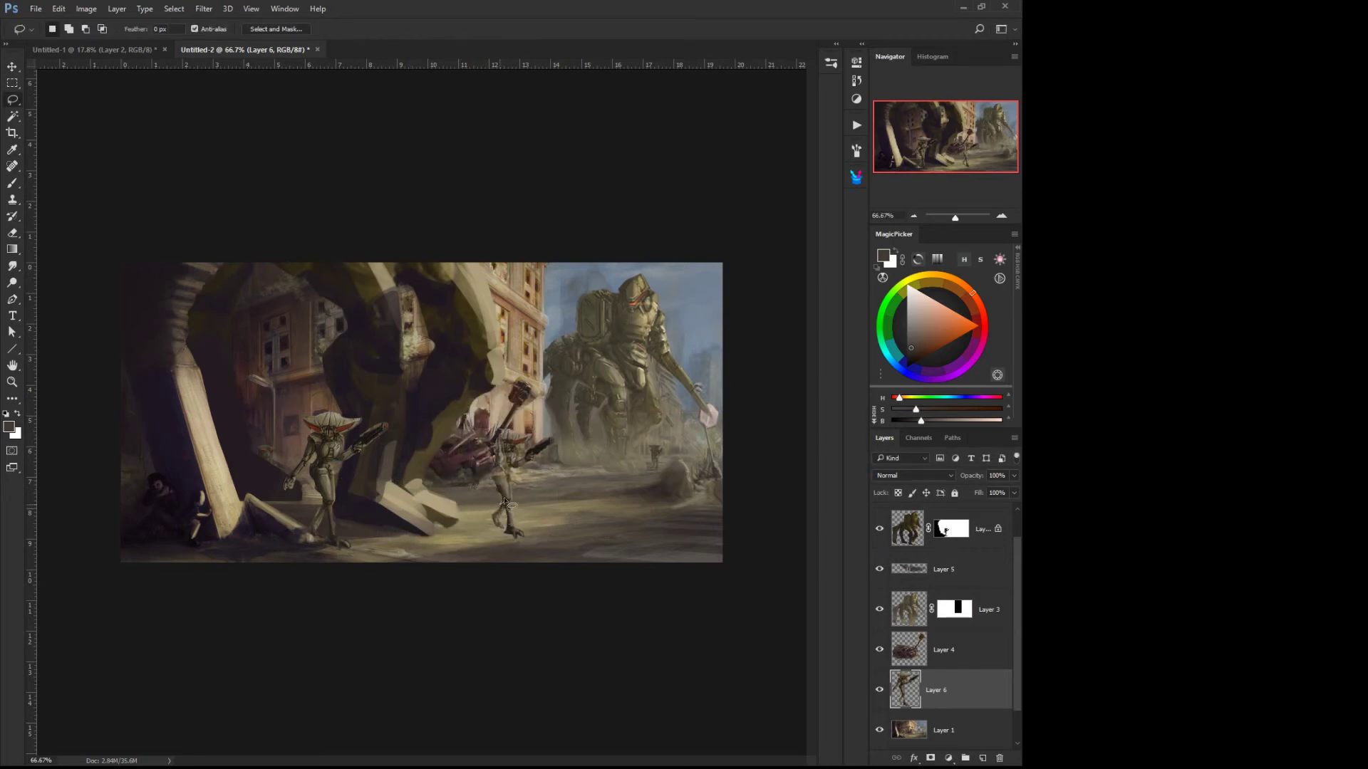
Step: Move the goblin copy's layer above Layer 4 and nudge the figure into place in front of the wrecked vehicle
middle_click(498, 522)
click(451, 479)
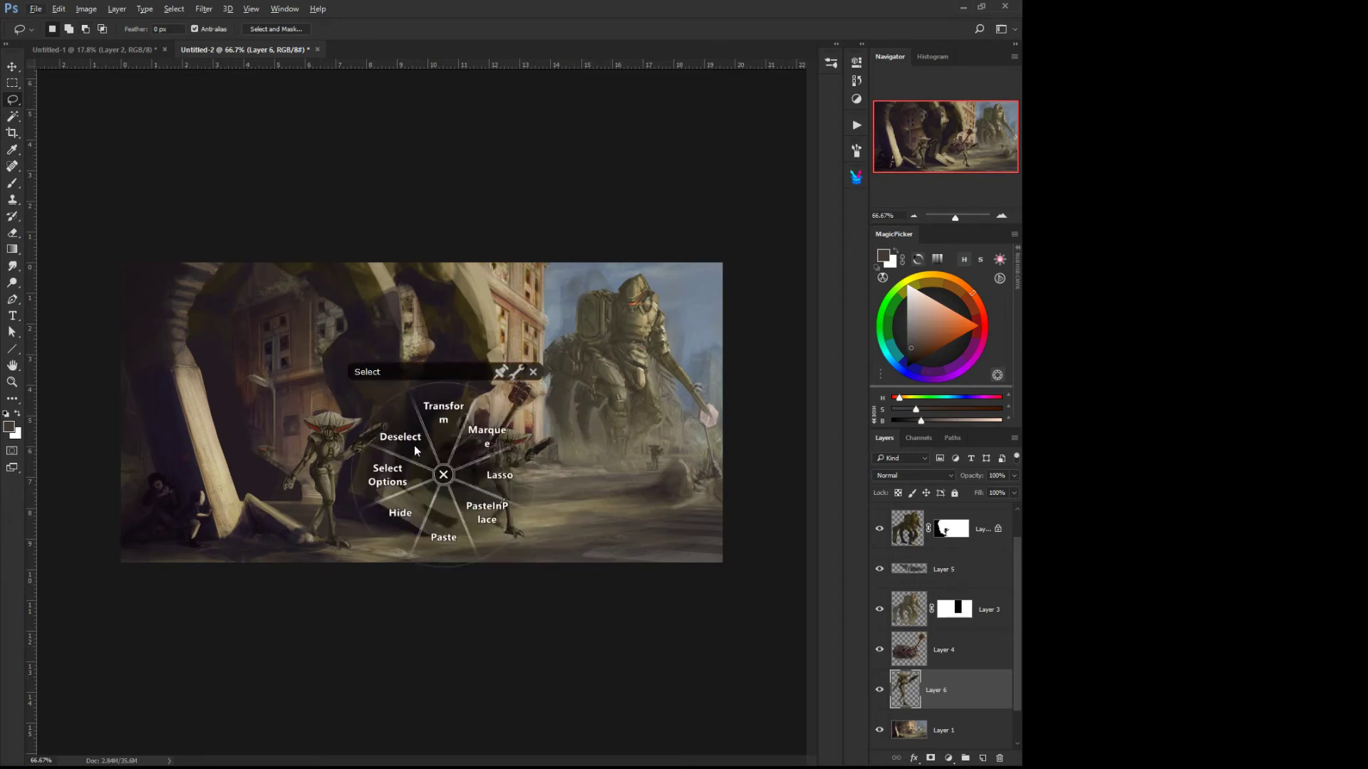
key(Escape)
drag(504, 497, 519, 477)
drag(908, 691, 906, 632)
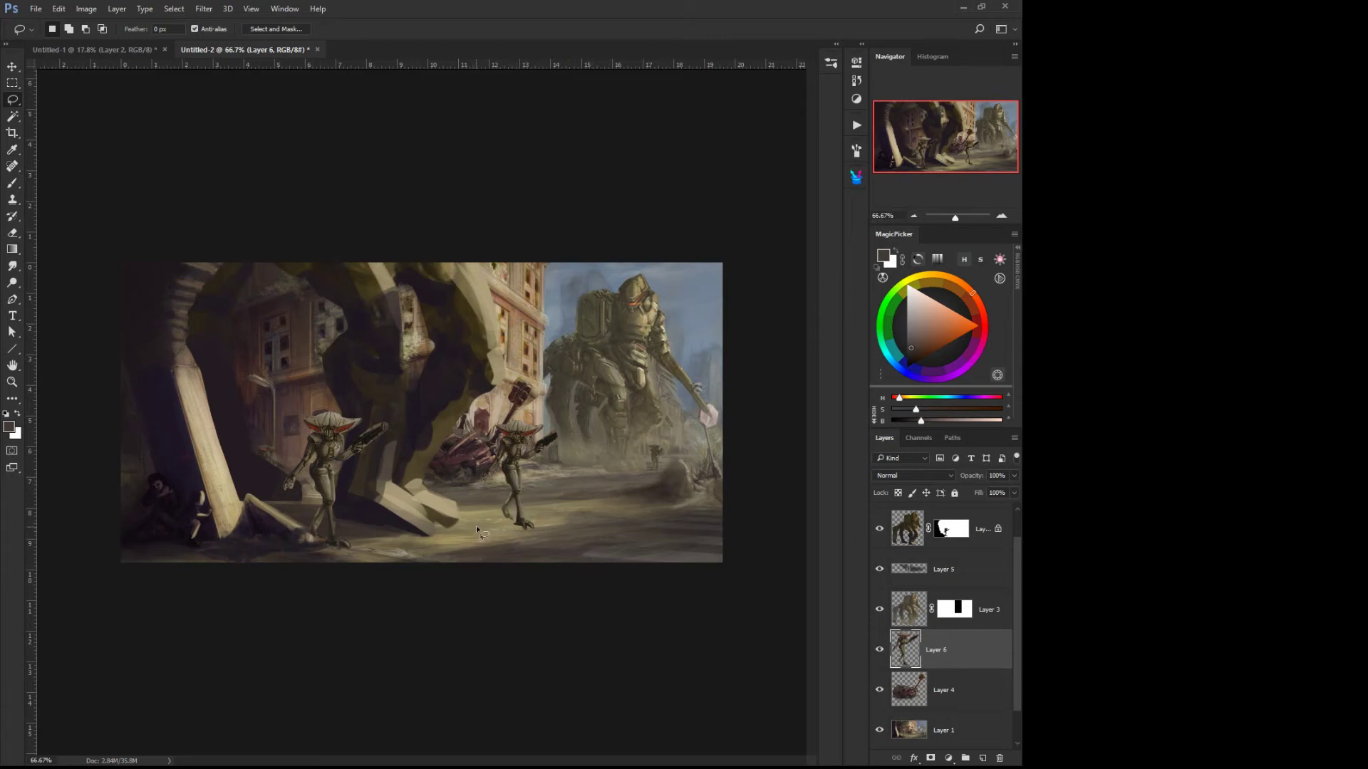
mouse_move(513, 469)
mouse_down()
mouse_move(455, 468)
mouse_move(499, 482)
mouse_move(603, 465)
mouse_move(666, 491)
mouse_move(490, 464)
mouse_move(491, 492)
mouse_move(501, 455)
mouse_up()
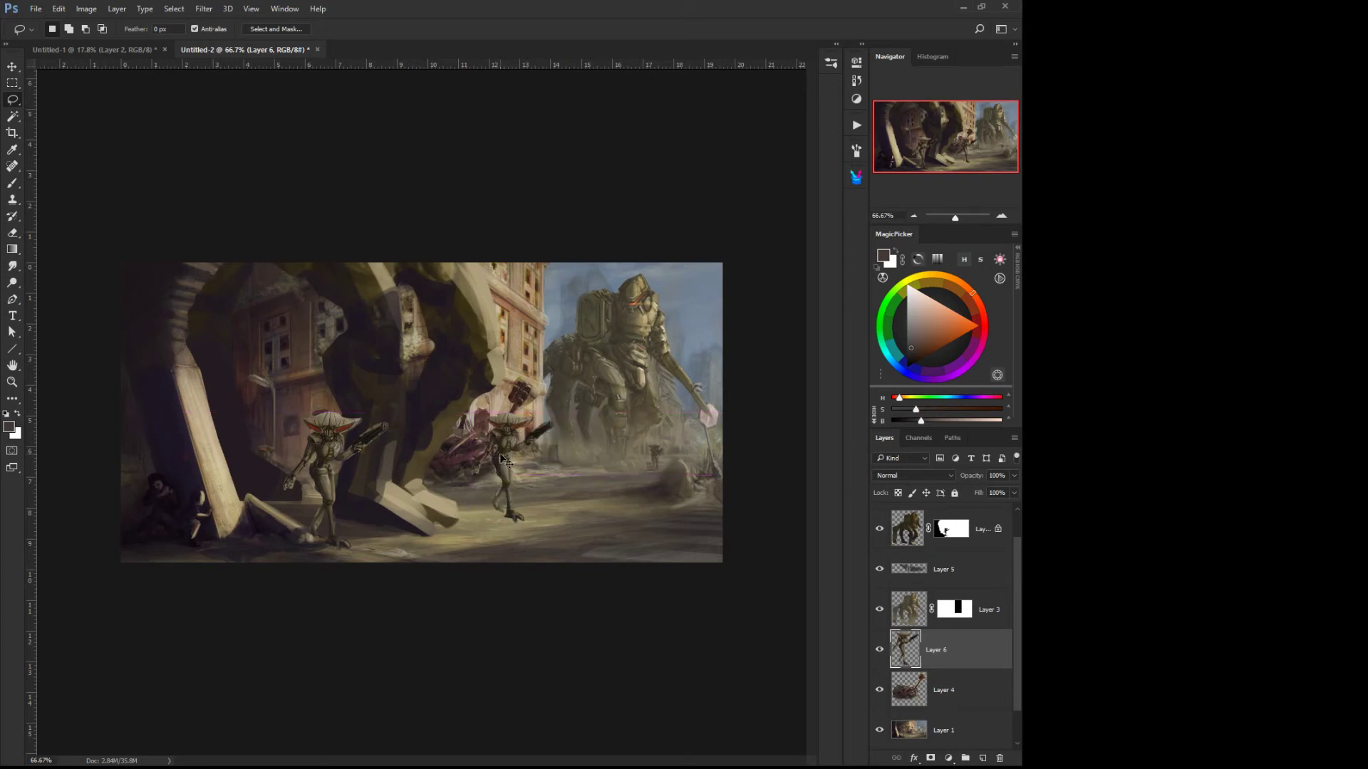
Step: Scale the goblin copy down slightly and move it close beside the foreground giant's front foot
middle_click(498, 427)
click(445, 383)
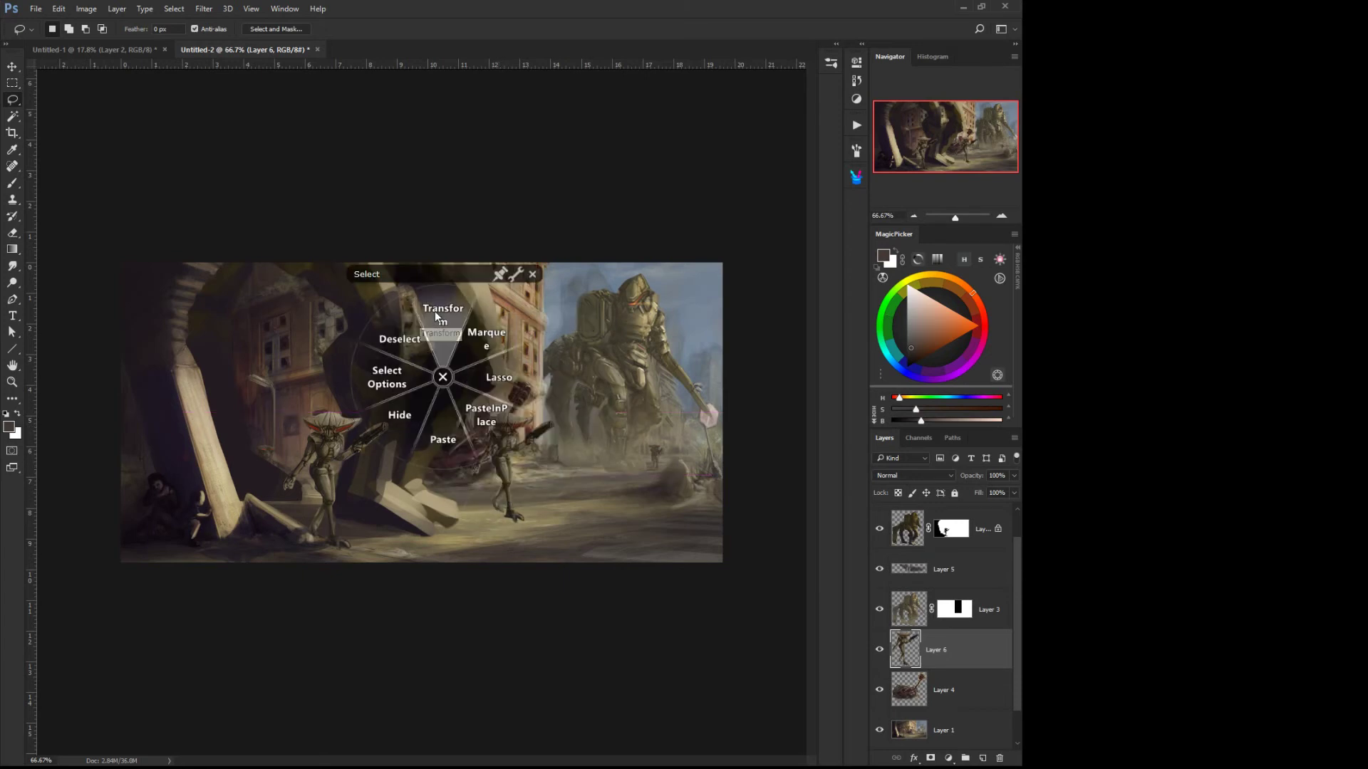
click(439, 335)
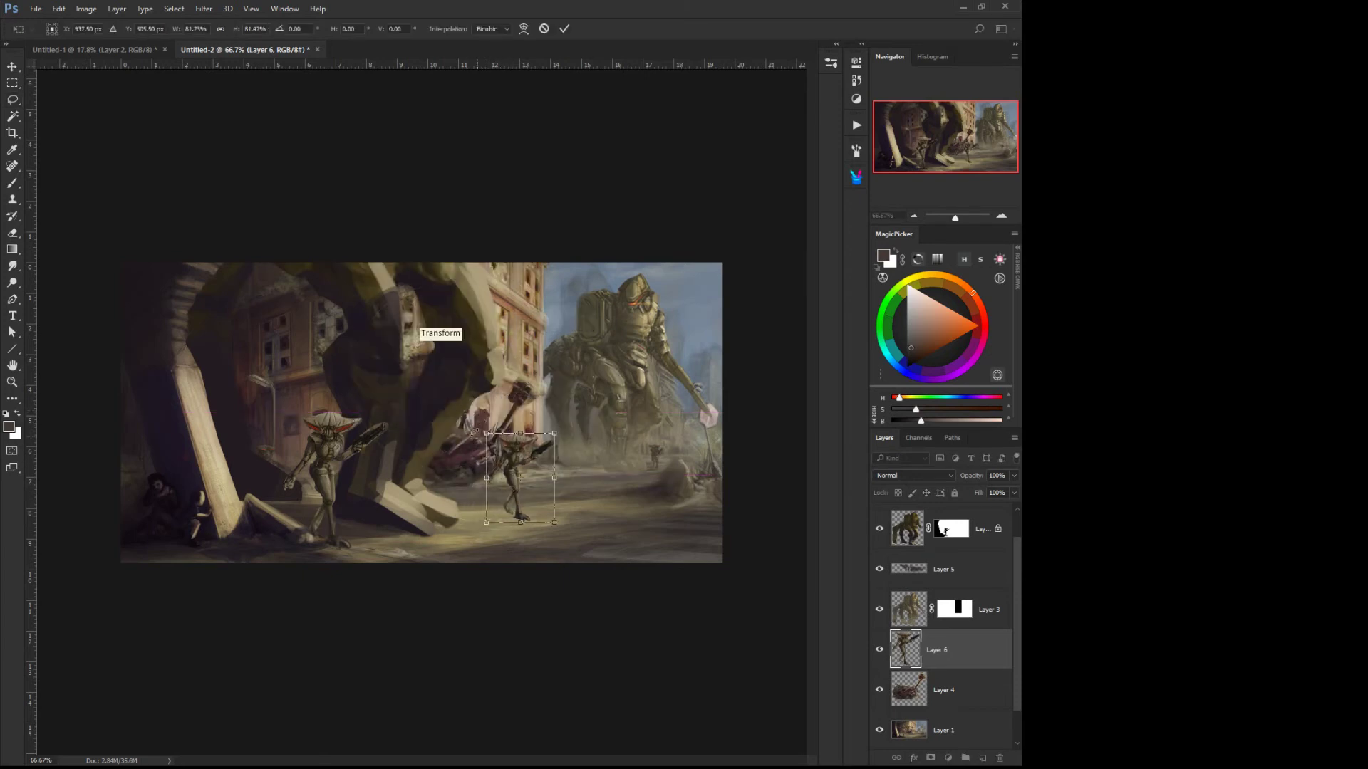
drag(476, 431, 462, 417)
key(Return)
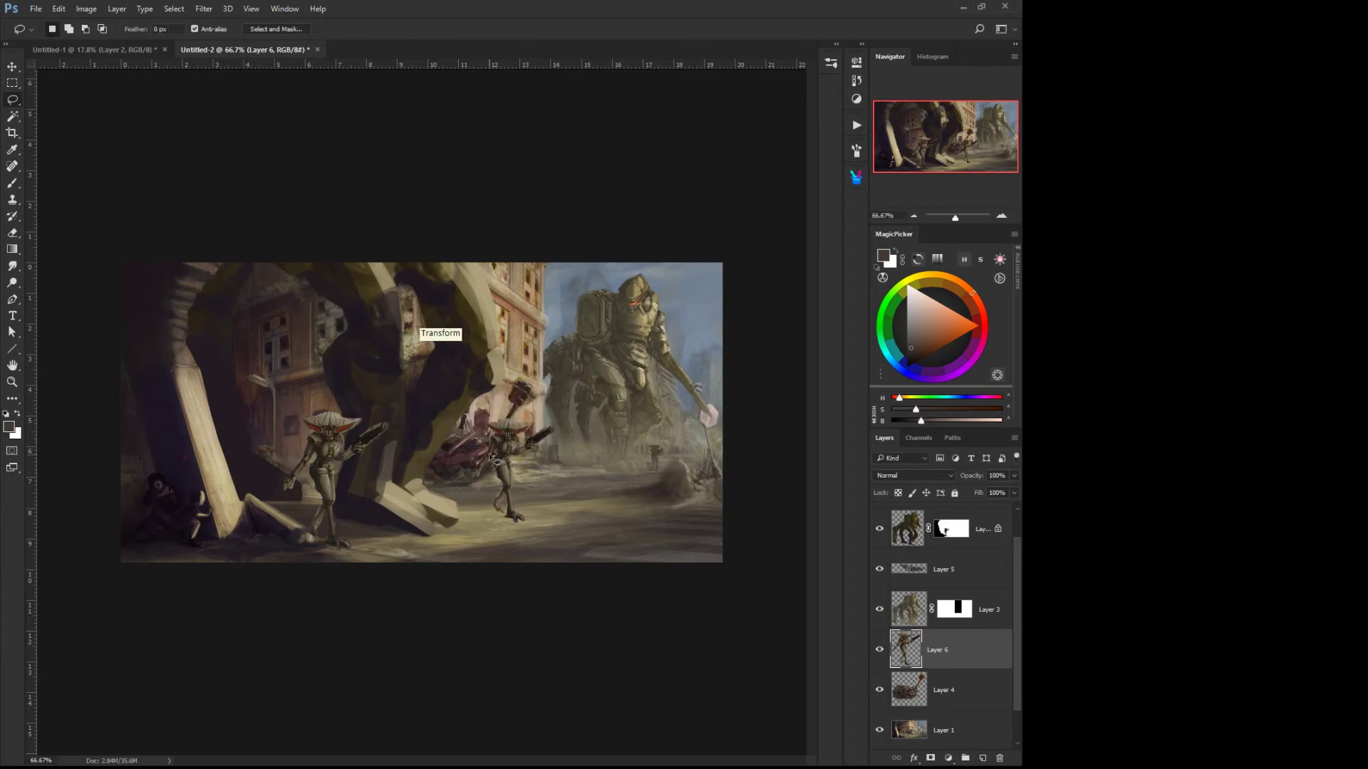
mouse_move(507, 483)
mouse_down()
mouse_move(507, 466)
mouse_move(507, 480)
mouse_up()
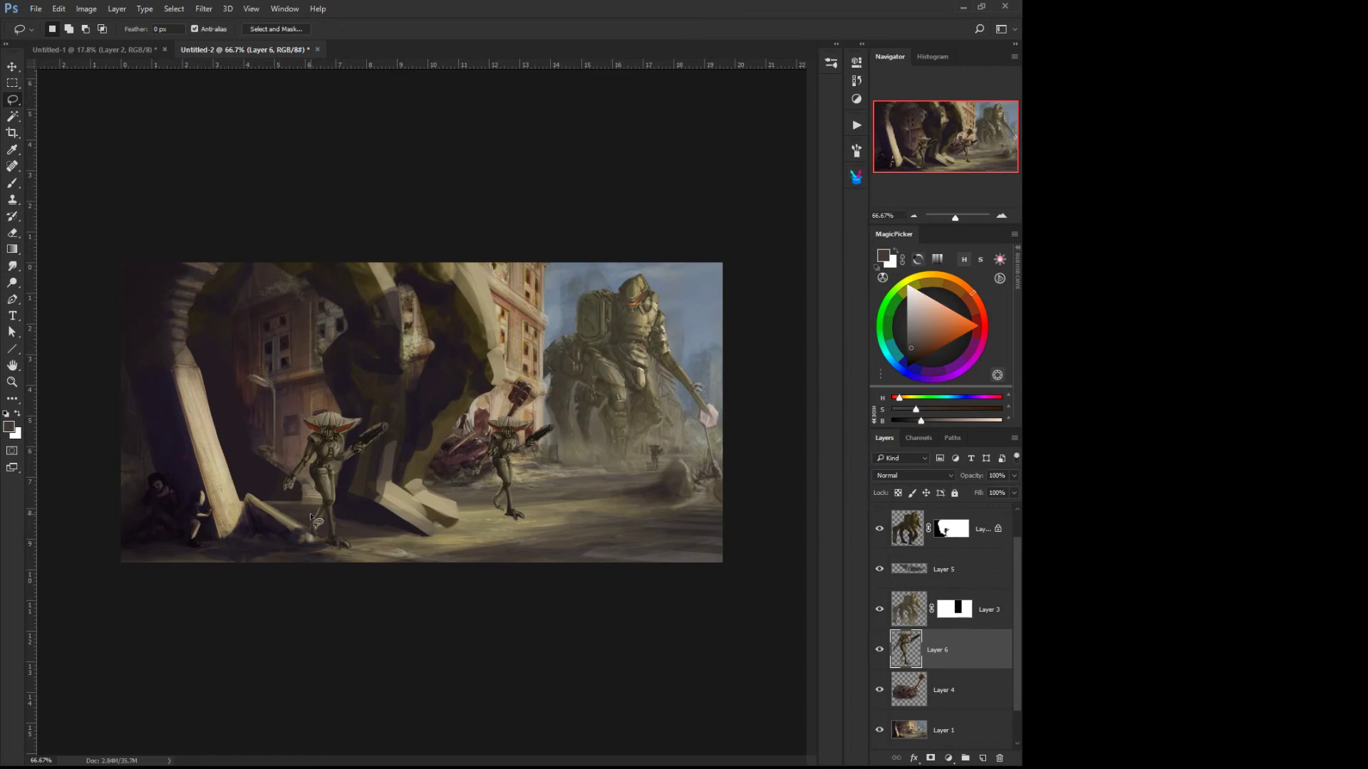
drag(503, 476, 461, 463)
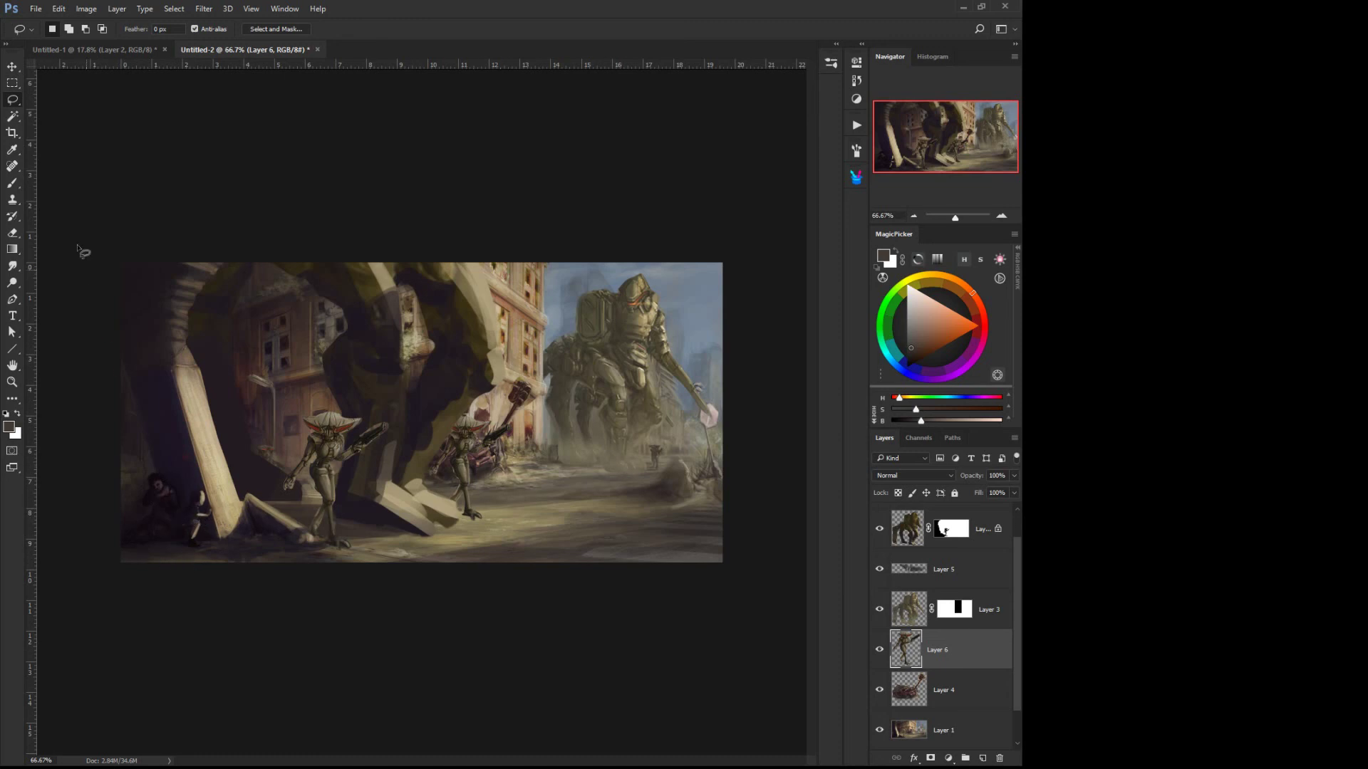
Step: Brighten the leaning slab and the crouching figures behind it on Layer 1 with a large Dodge Tool brush
click(13, 266)
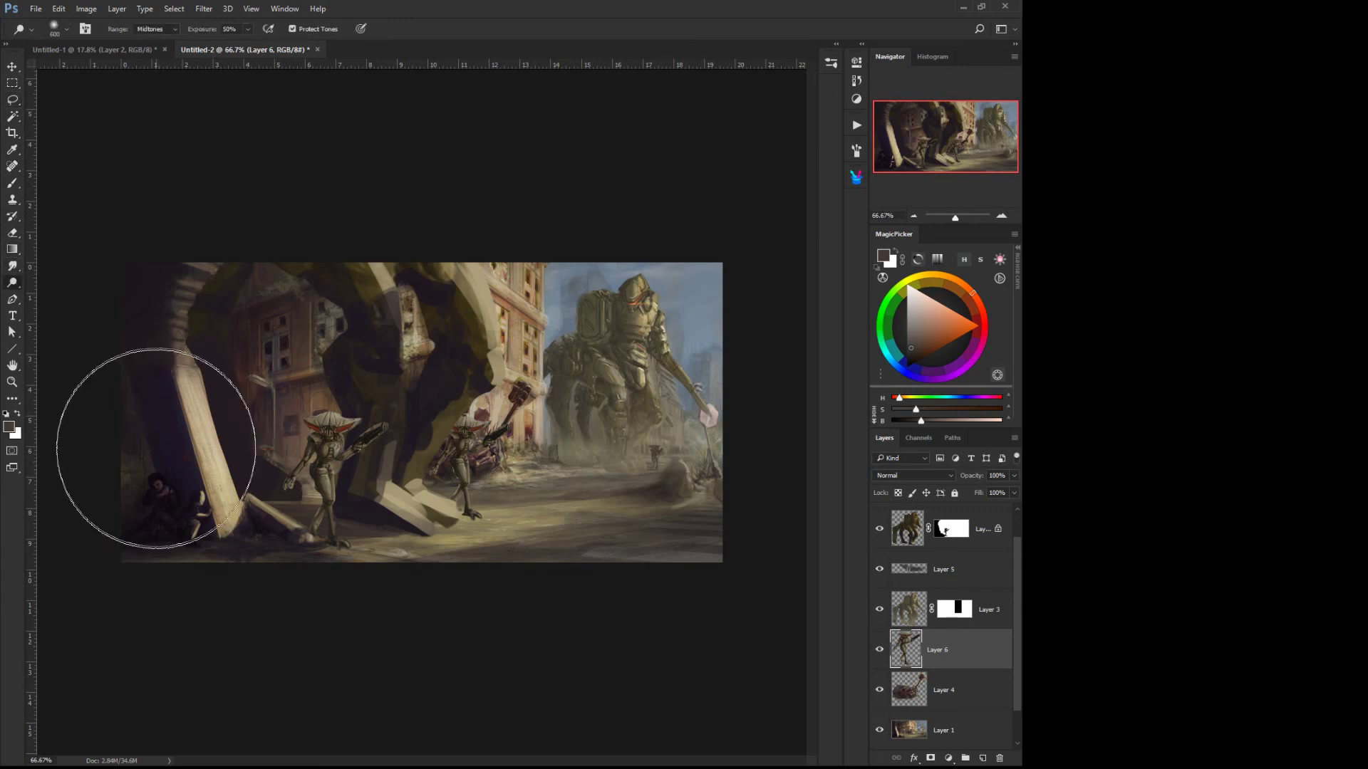
key(alt+comma)
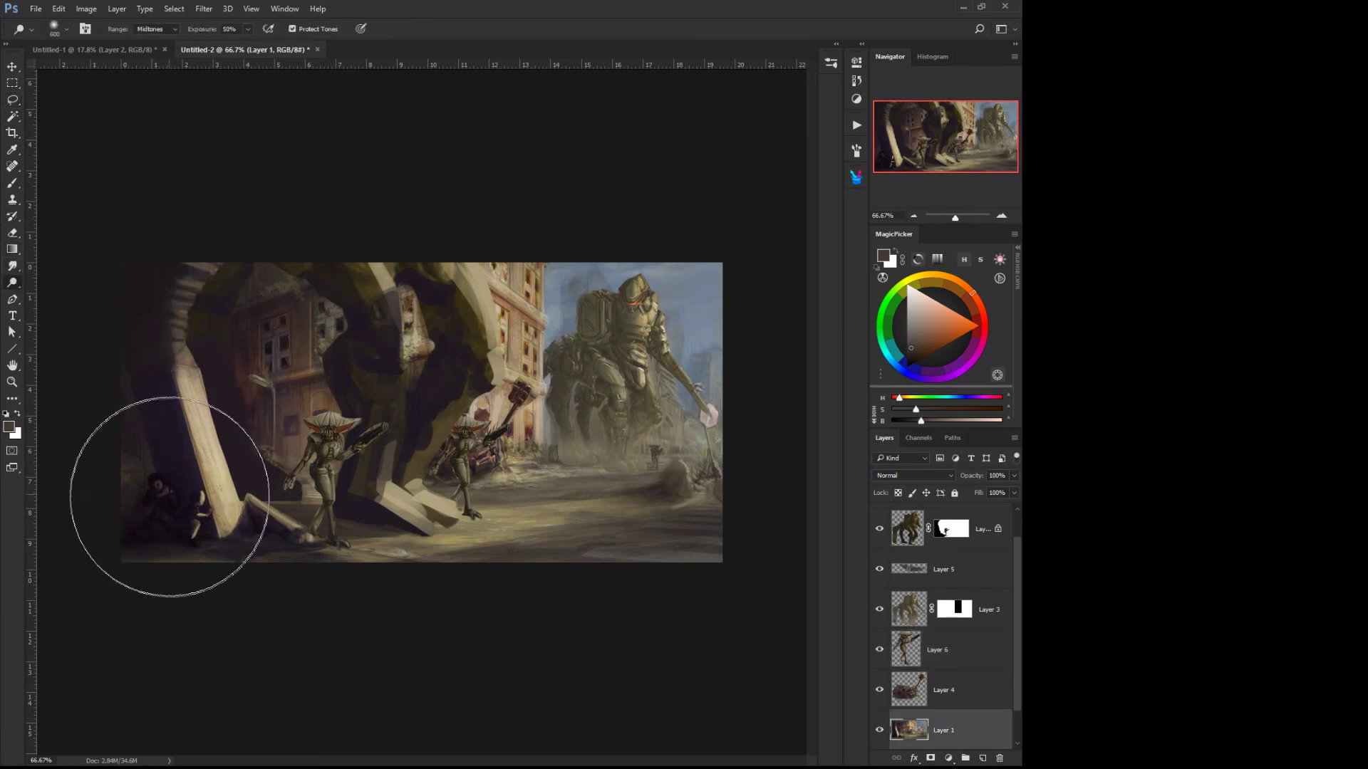
mouse_move(170, 497)
mouse_down()
mouse_move(129, 342)
mouse_move(174, 520)
mouse_move(128, 327)
mouse_move(140, 422)
mouse_move(147, 228)
mouse_move(135, 306)
mouse_move(174, 534)
mouse_up()
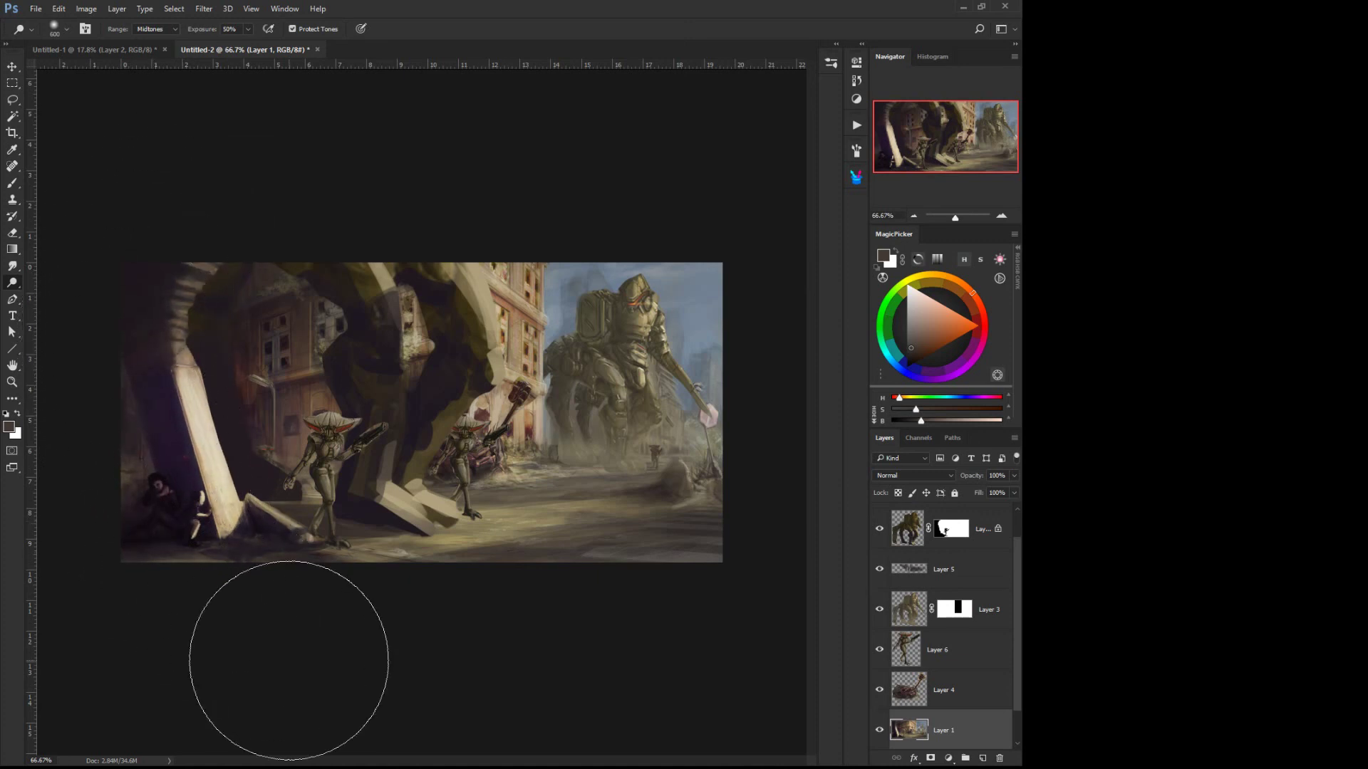
mouse_move(289, 661)
mouse_down()
mouse_move(183, 525)
mouse_move(354, 684)
mouse_up()
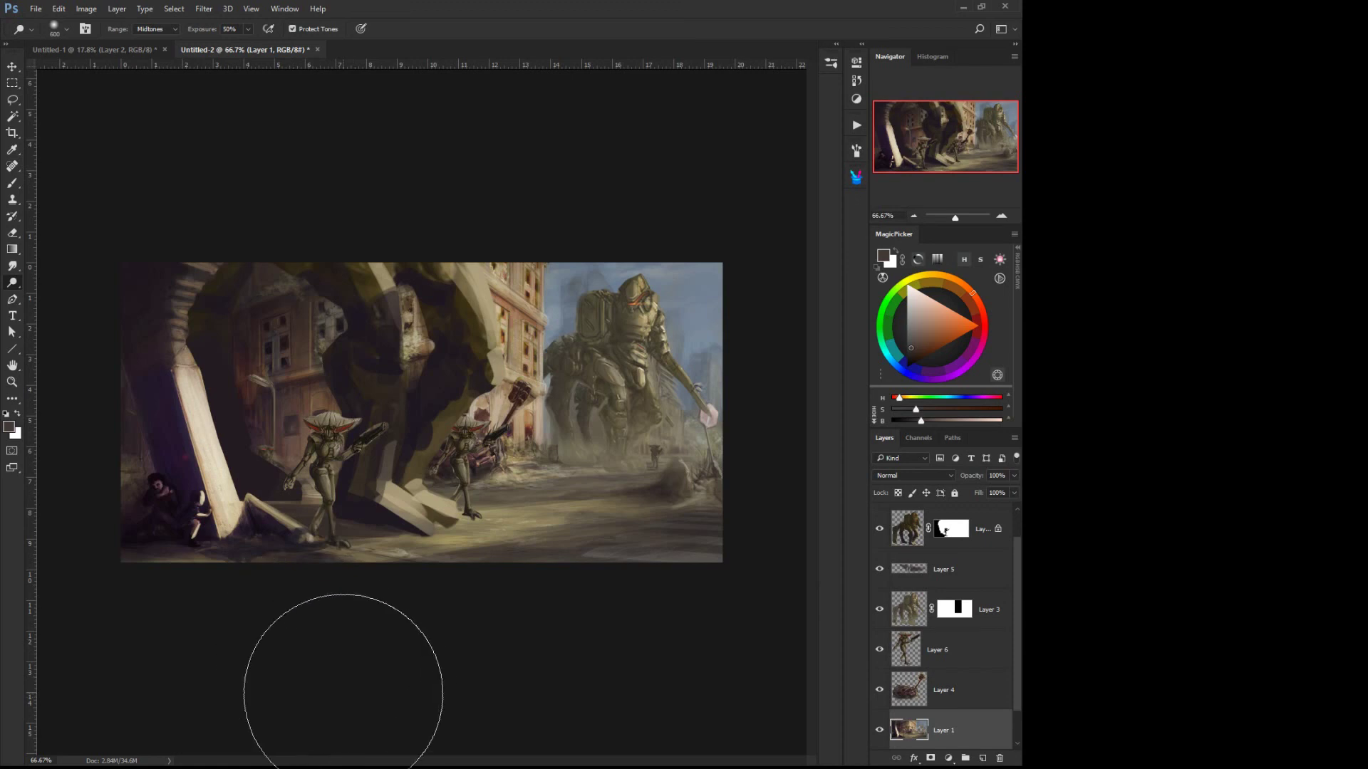